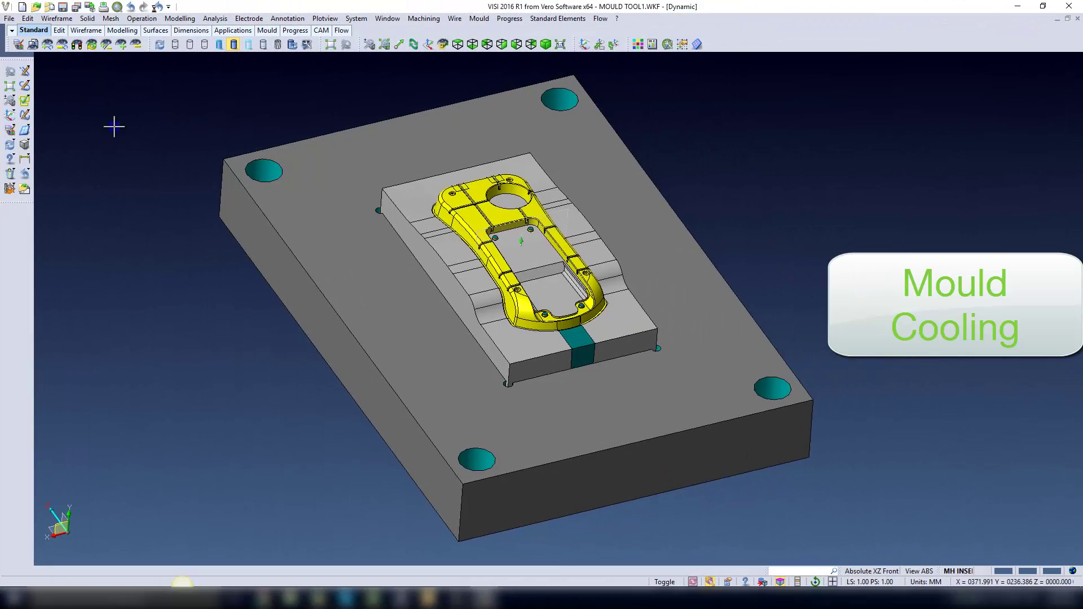
# Open the mould cooling manager and create a new cold water cooling group
pyautogui.moveTo(97, 170)
pyautogui.mouseDown(button='right')
pyautogui.moveTo(105, 176)
pyautogui.moveTo(83, 174)
pyautogui.mouseUp(button='right')
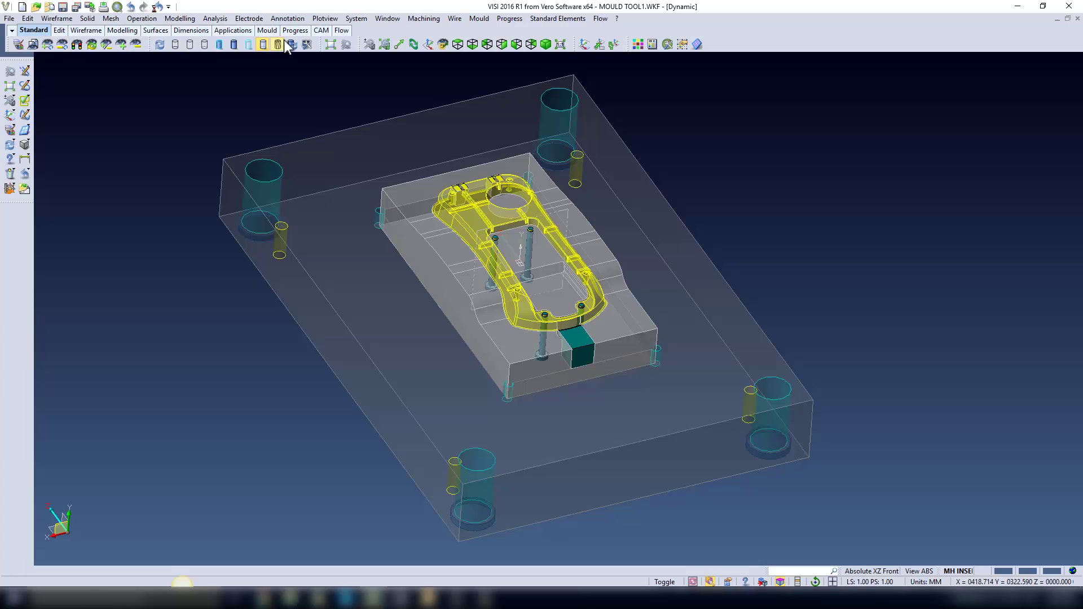
pyautogui.click(265, 30)
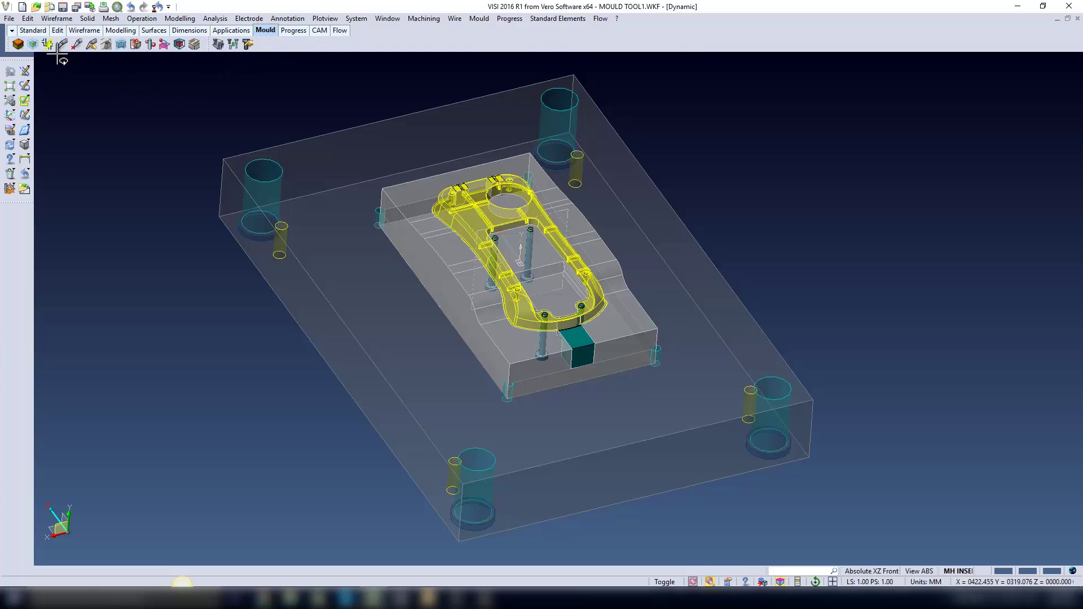
pyautogui.click(49, 45)
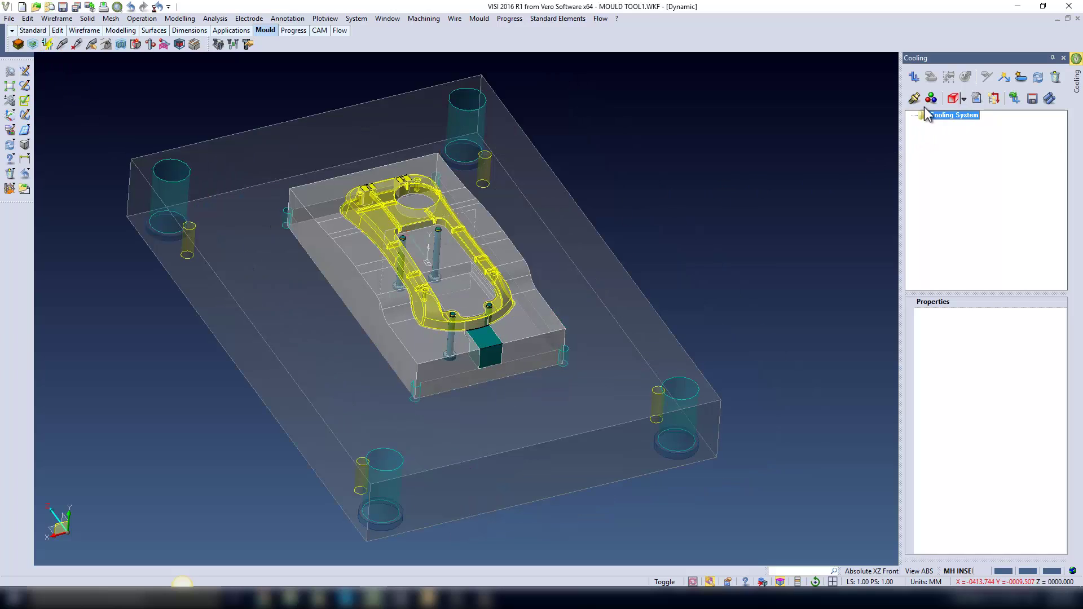
pyautogui.click(914, 79)
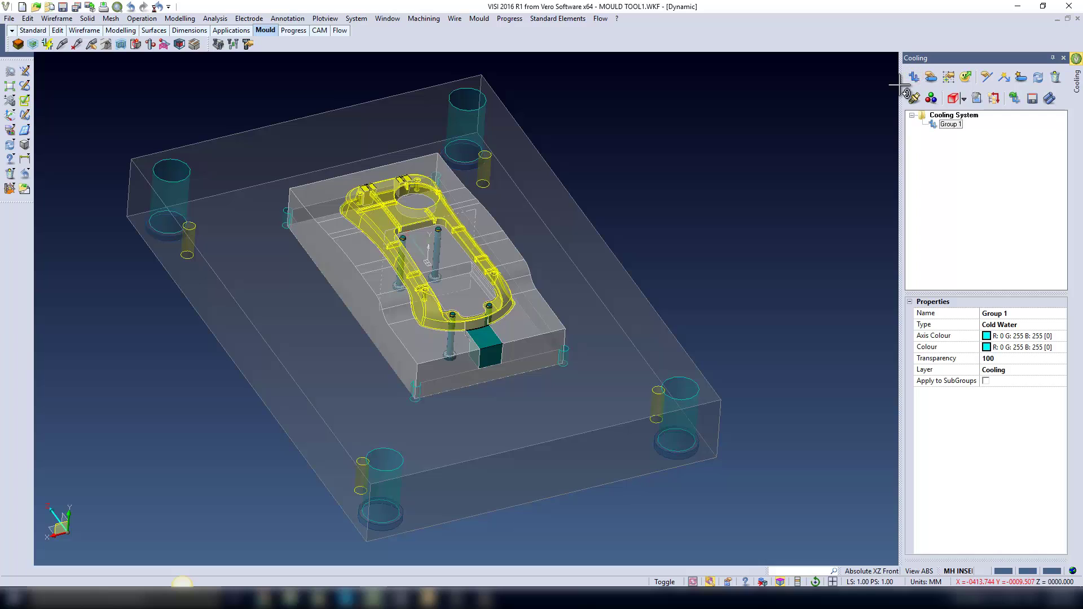
# Sketch a blind cooling channel into the plate from its end face, at mid-height of the plate and offset to one side of centre
pyautogui.click(931, 79)
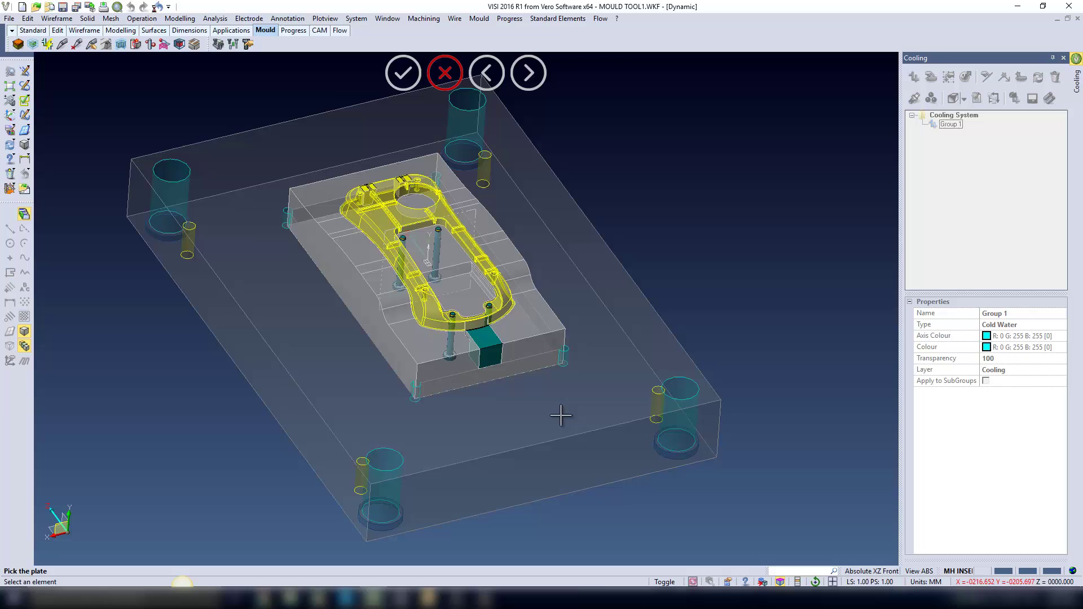
pyautogui.click(321, 423)
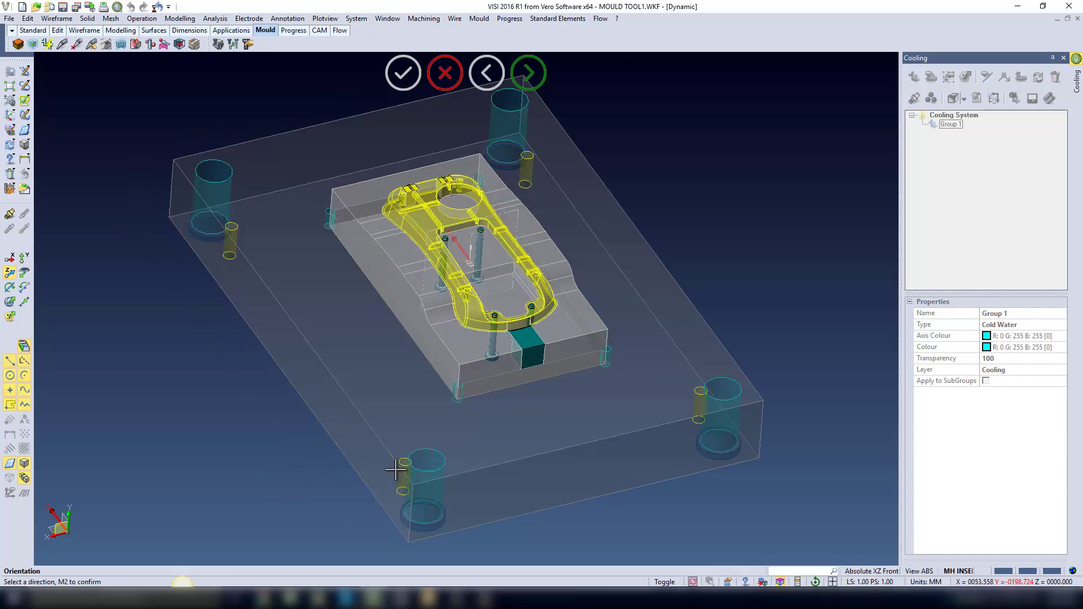
pyautogui.click(382, 447)
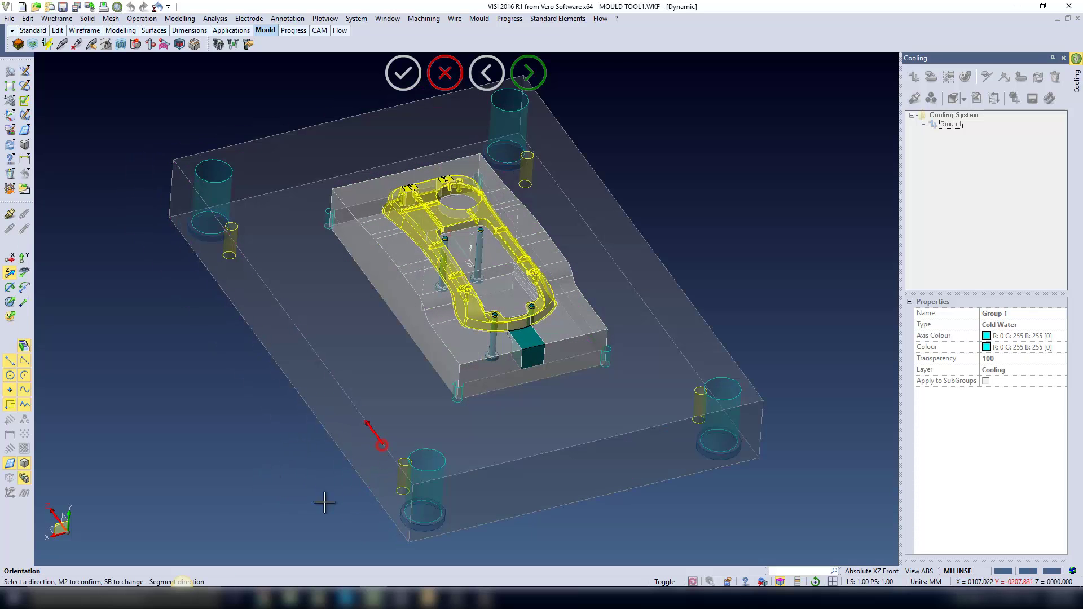
pyautogui.middleClick(292, 467)
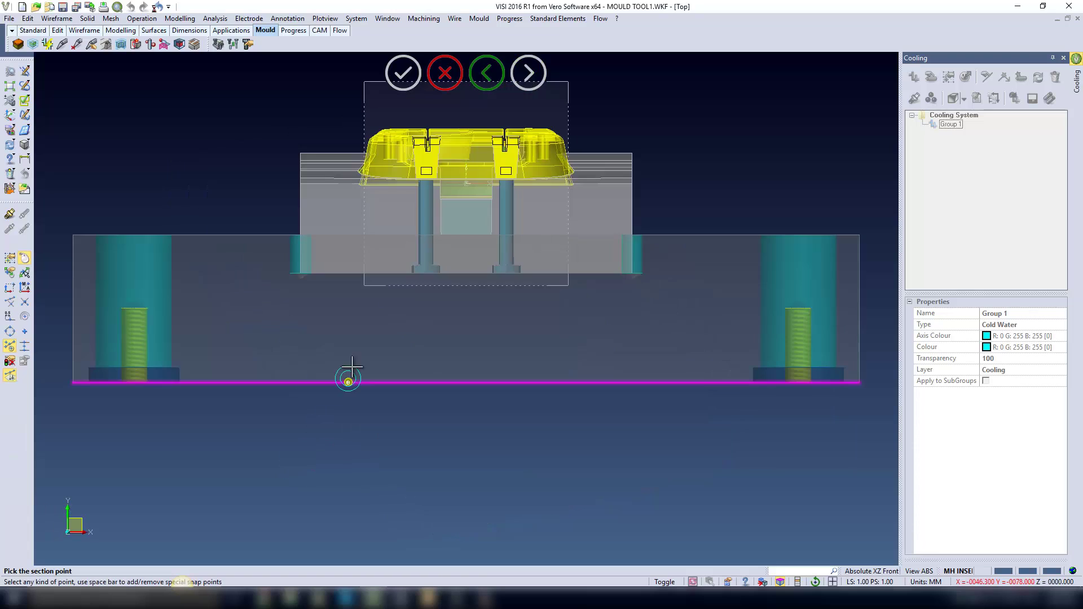
pyautogui.click(10, 376)
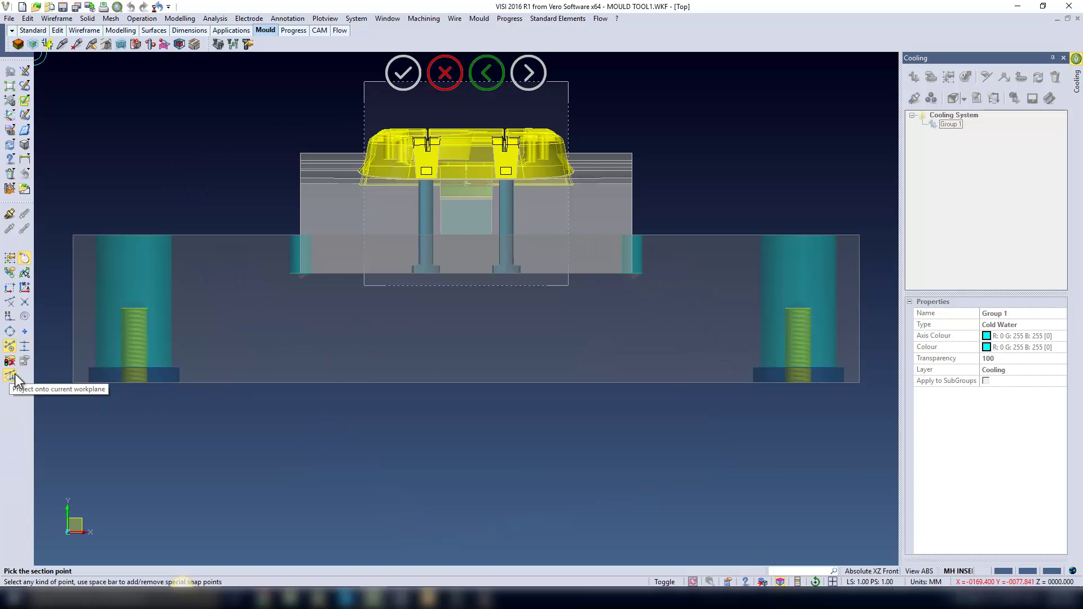
pyautogui.click(74, 309)
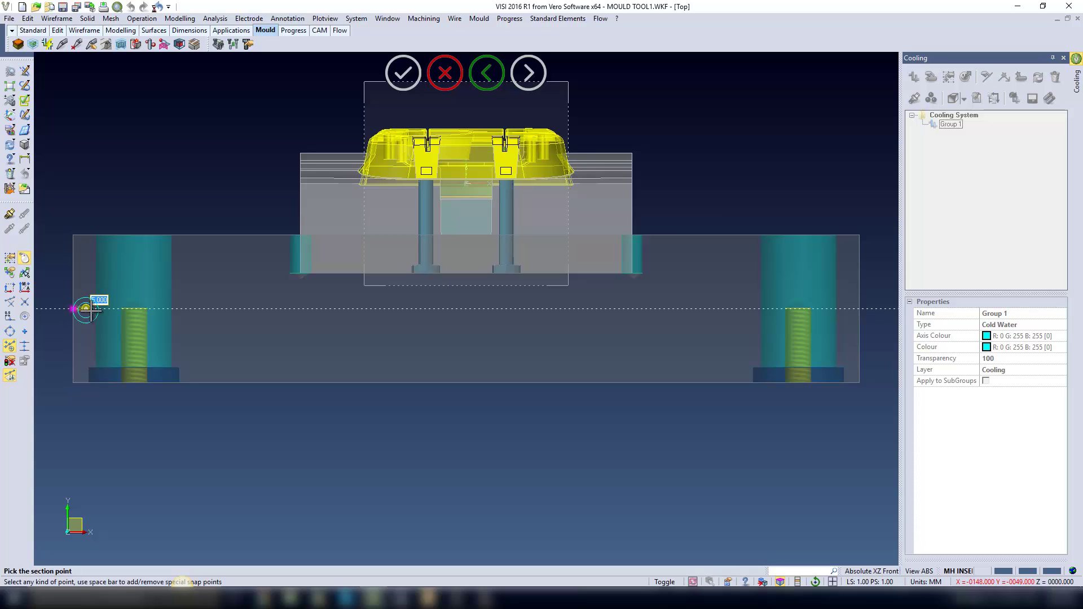
pyautogui.click(369, 309)
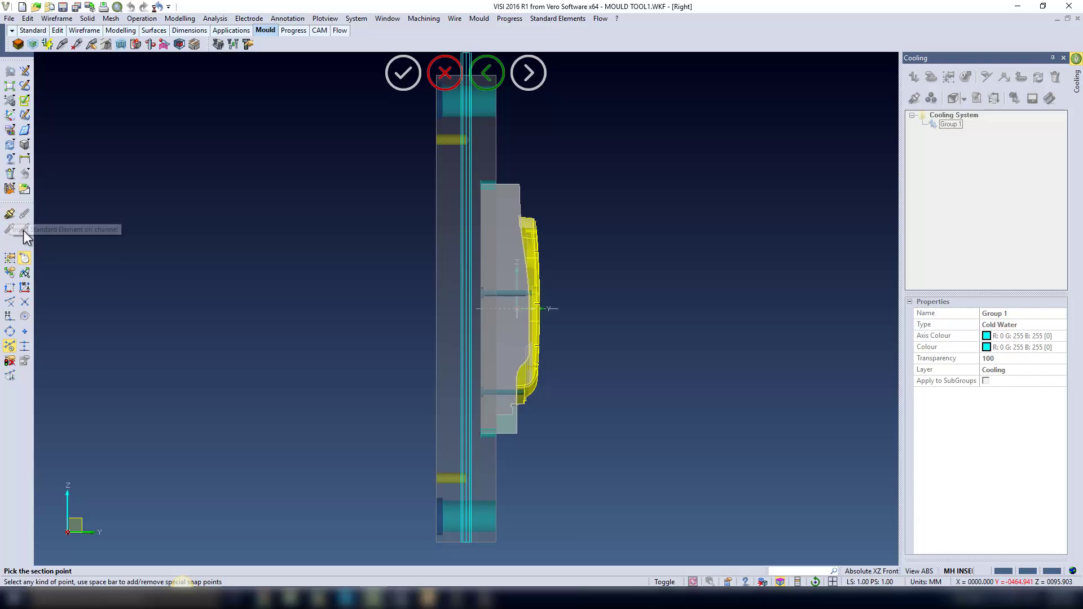
pyautogui.click(8, 214)
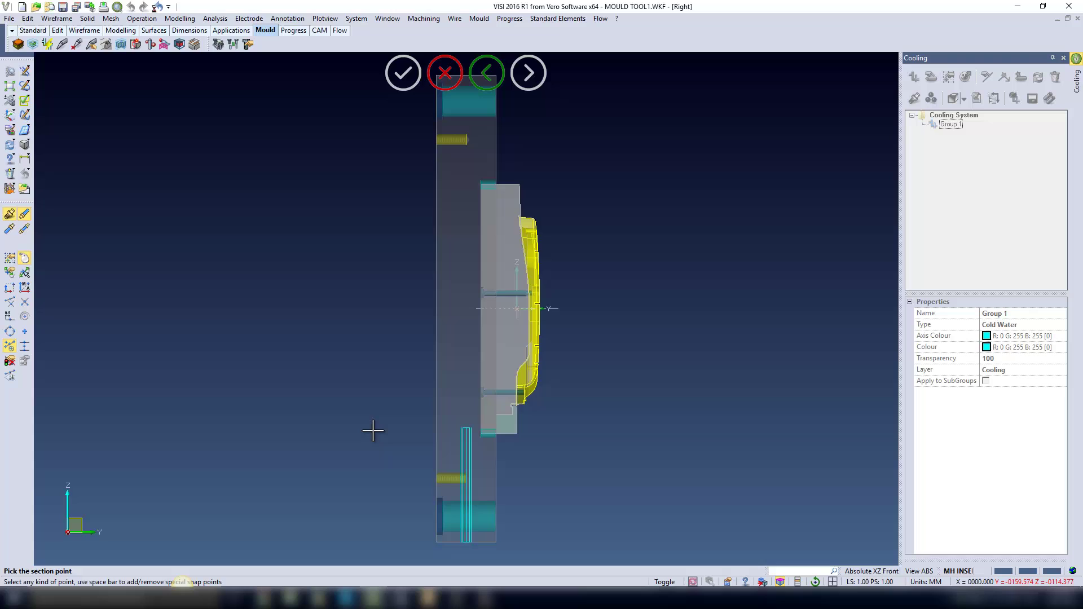
pyautogui.click(411, 404)
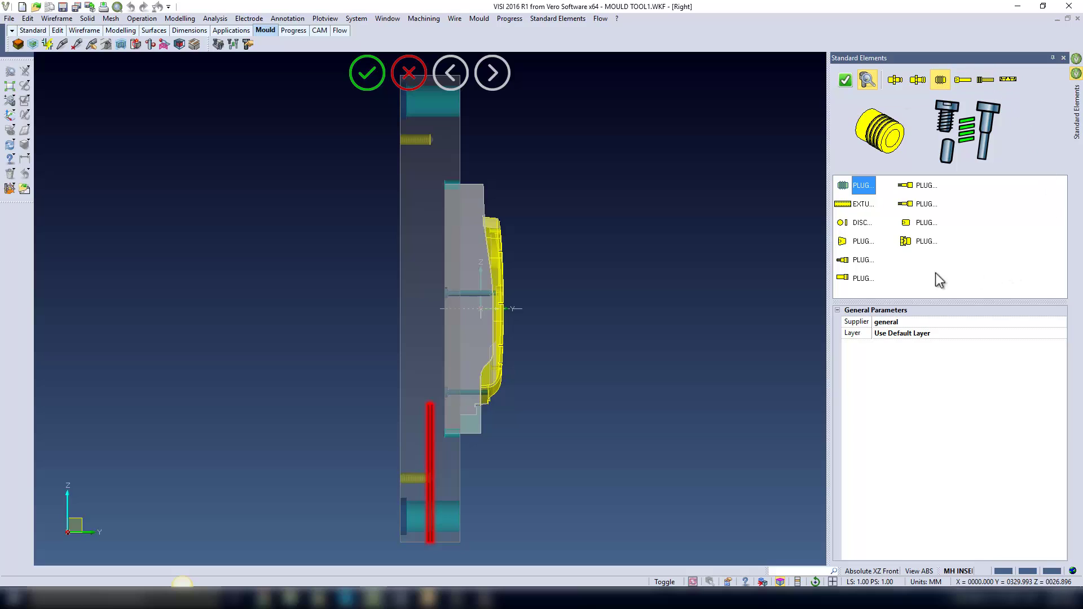
# Add a FIT_1 fitting to the channel's inlet with diameter M 14x1.5 and housing height 20
pyautogui.click(895, 79)
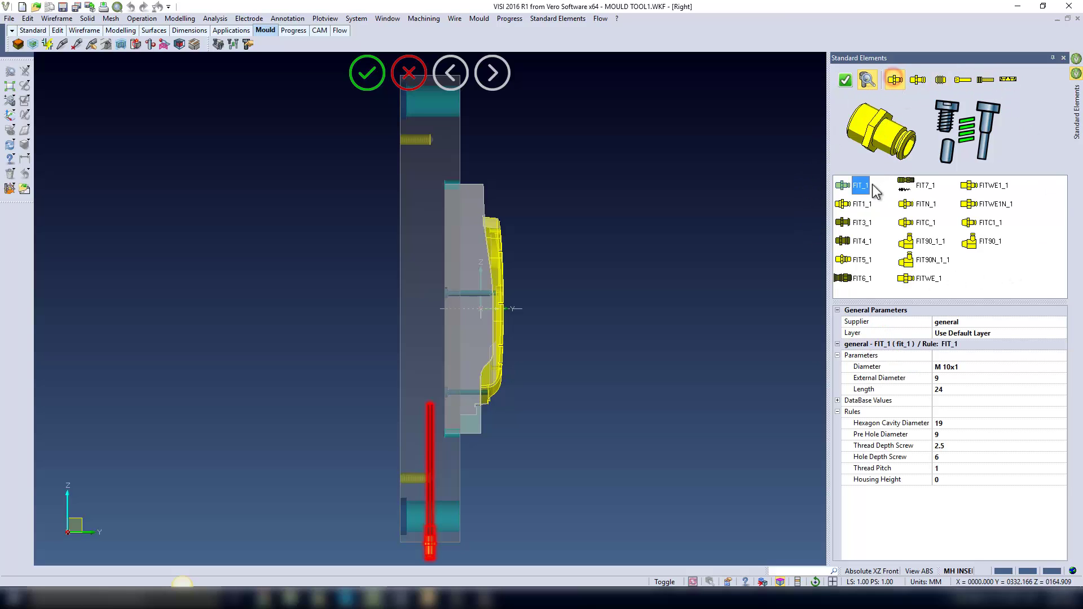
pyautogui.scroll(8, 515, 345)
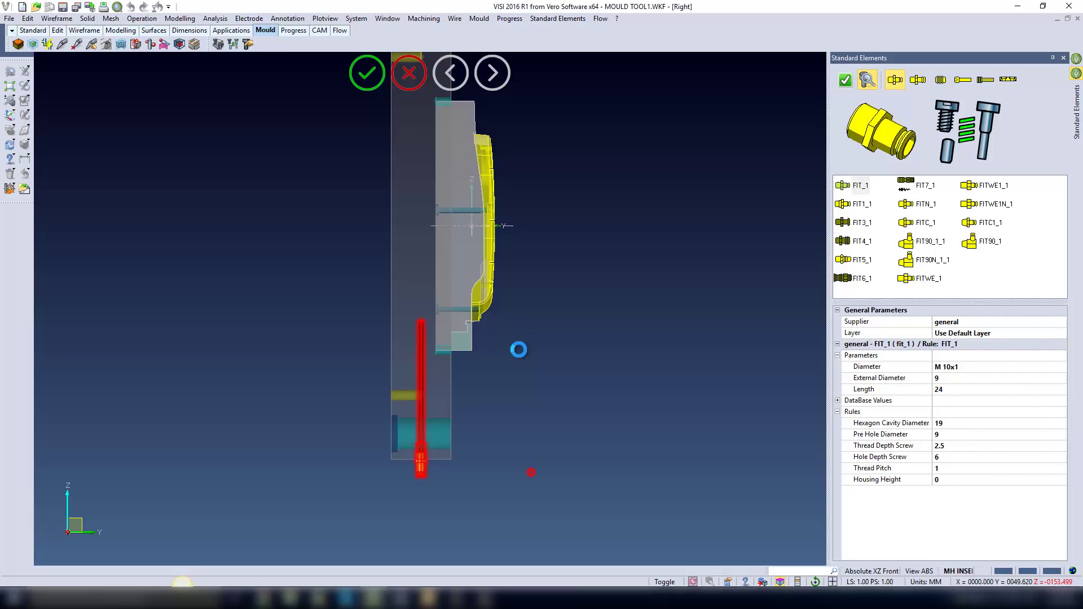
pyautogui.moveTo(443, 318); pyautogui.dragTo(471, 319, button='middle')
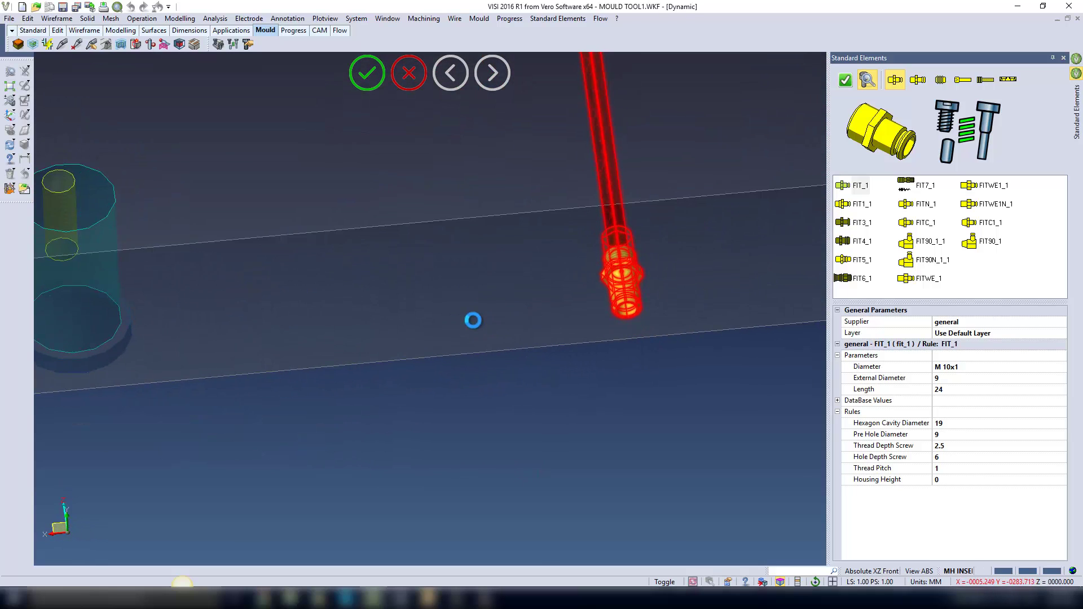
pyautogui.click(953, 372)
pyautogui.click(949, 384)
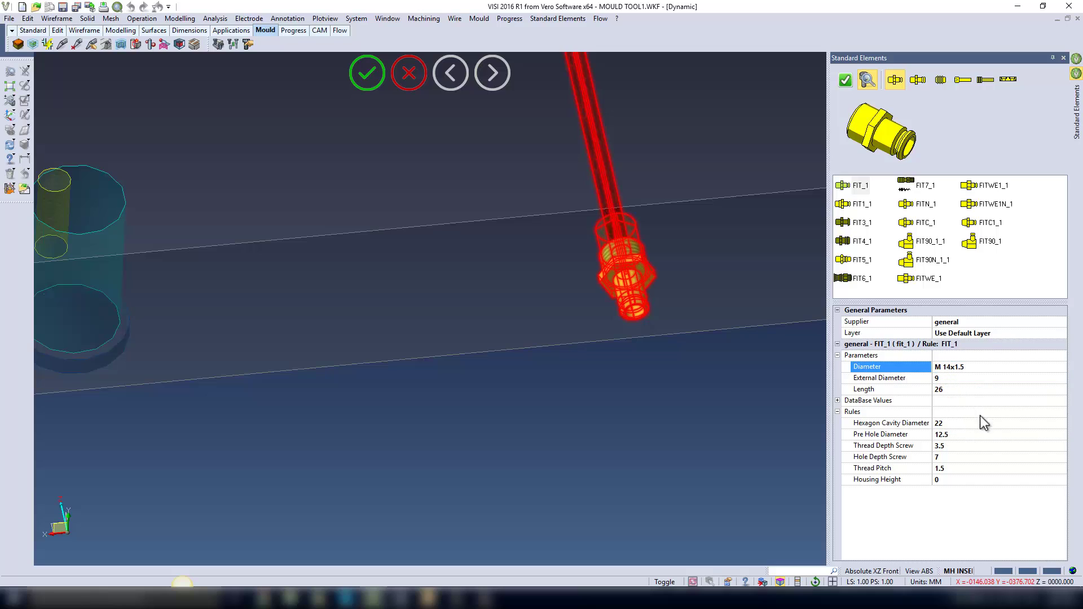
pyautogui.click(948, 480)
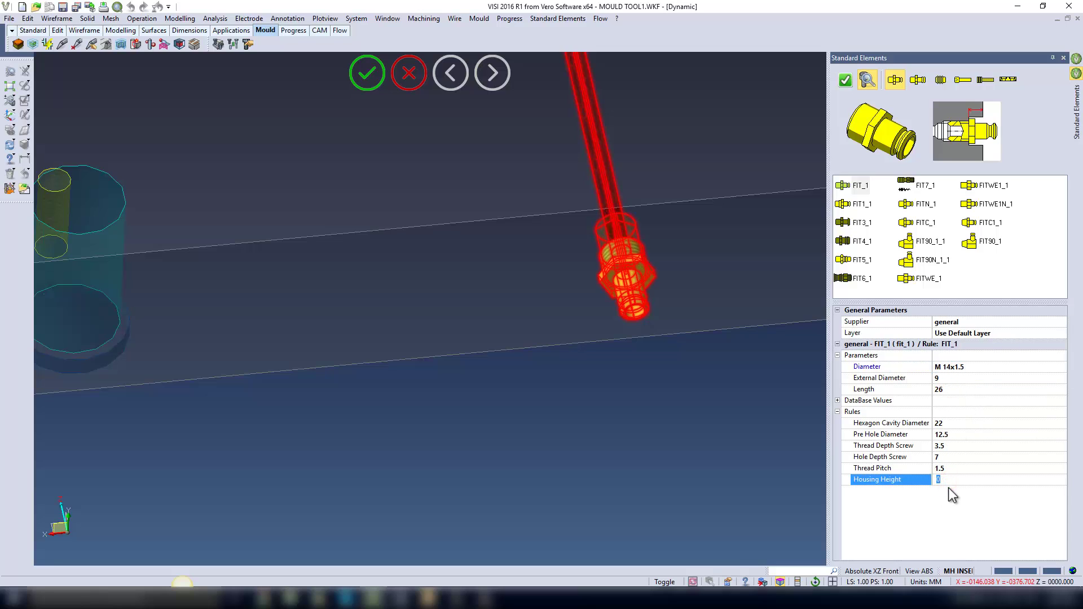
pyautogui.write('20')
pyautogui.scroll(-3, 589, 460)
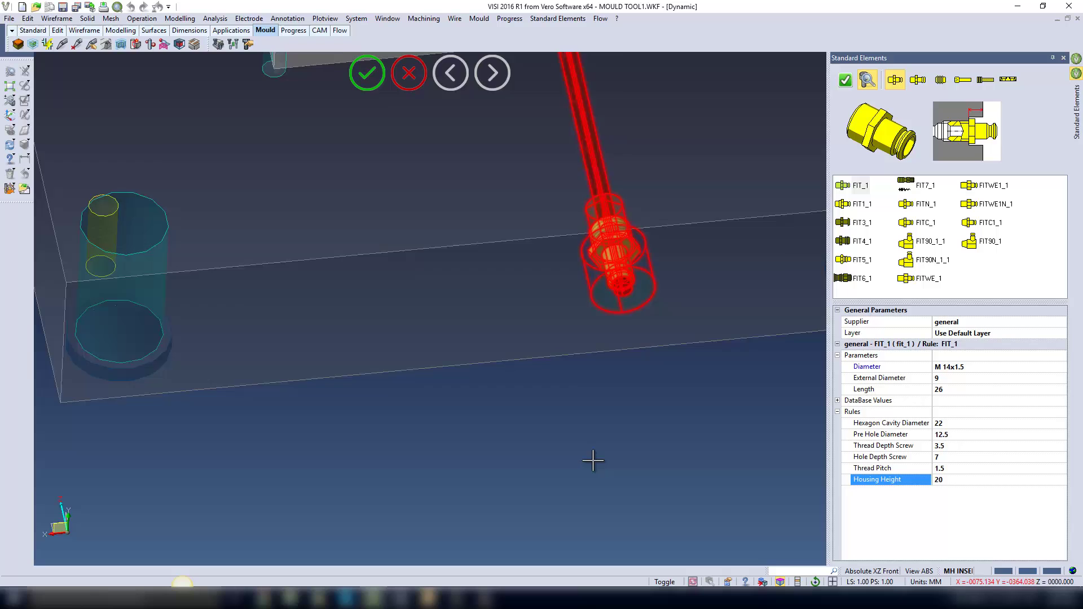
pyautogui.moveTo(587, 468); pyautogui.dragTo(676, 463, button='middle')
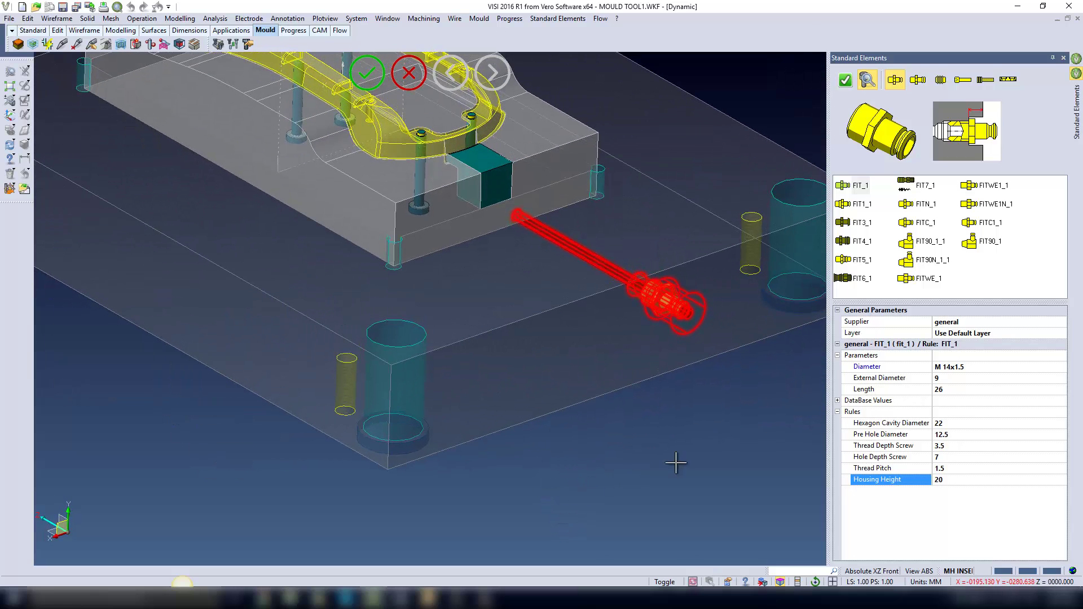
pyautogui.click(844, 80)
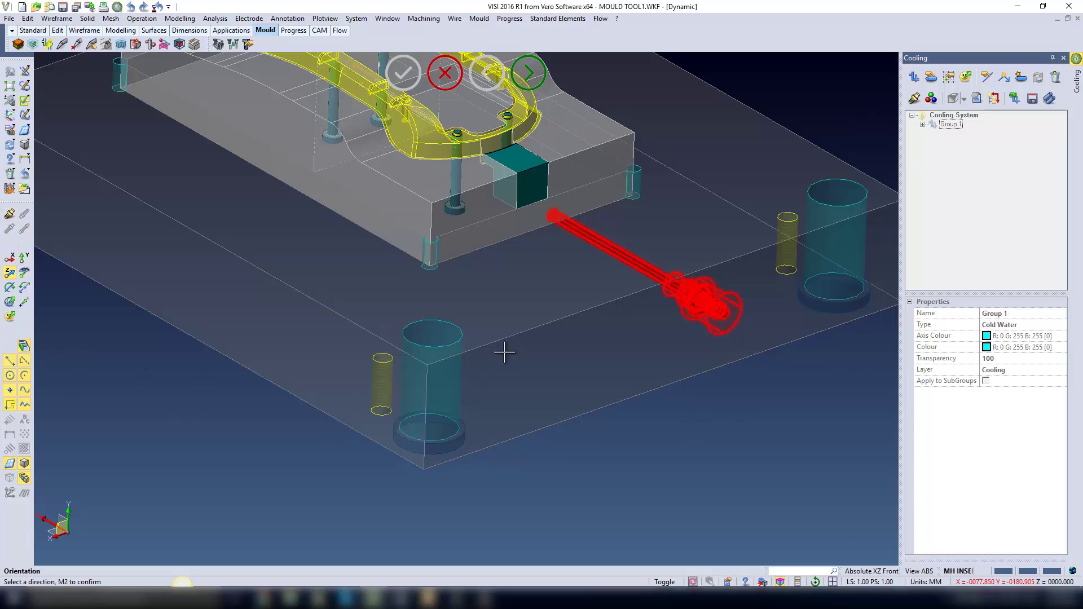
# Sketch a vertical channel from the plate's underside up across the first channel into the insert, split between both parts and not made through
pyautogui.click(425, 406)
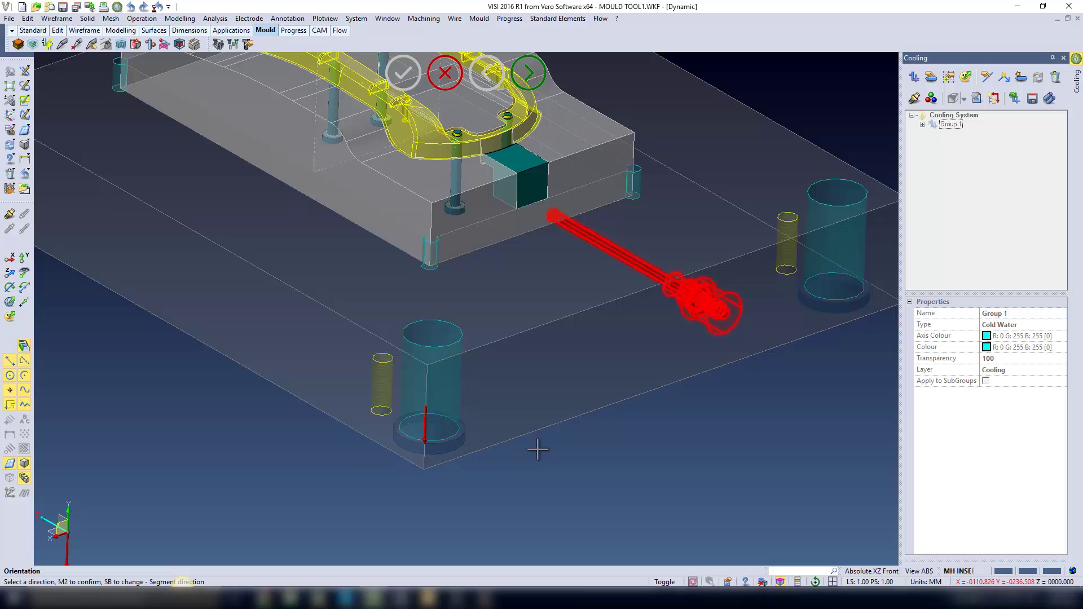
pyautogui.press('space')
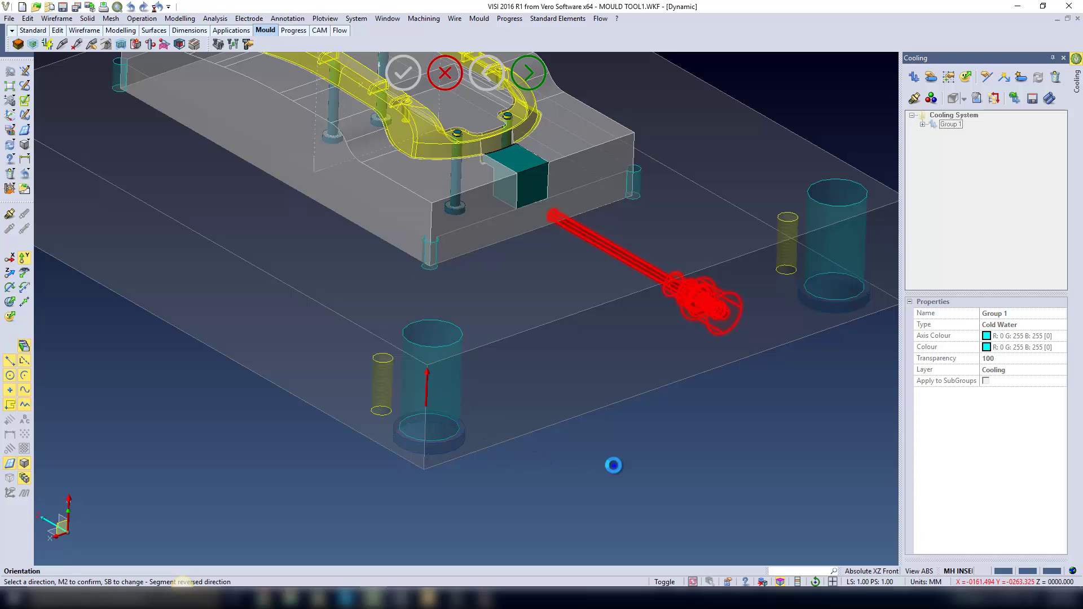
pyautogui.rightClick(613, 465)
pyautogui.scroll(5, 433, 459)
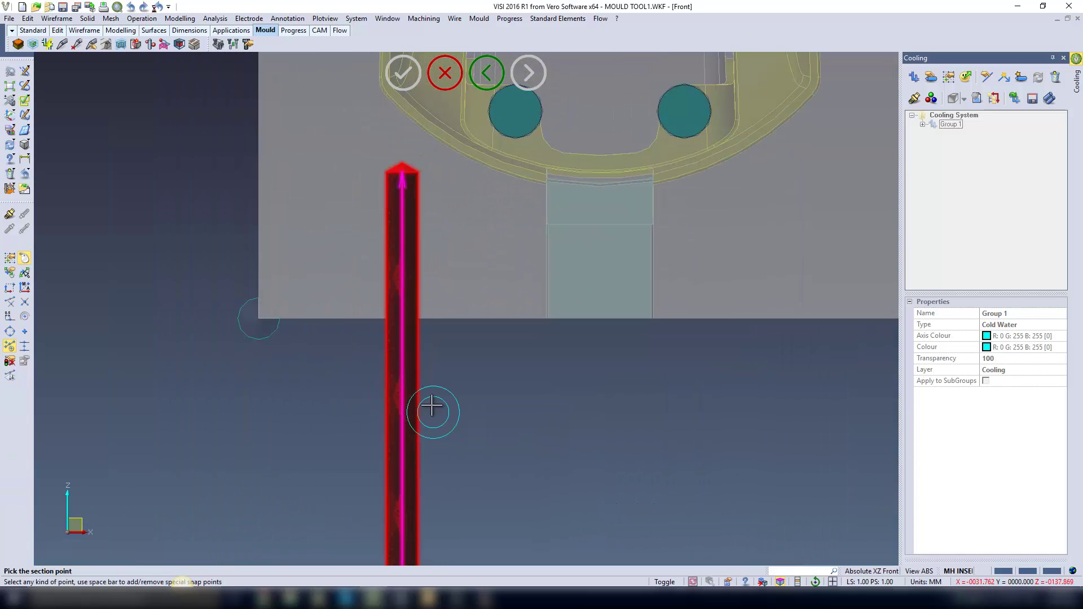
pyautogui.click(401, 244)
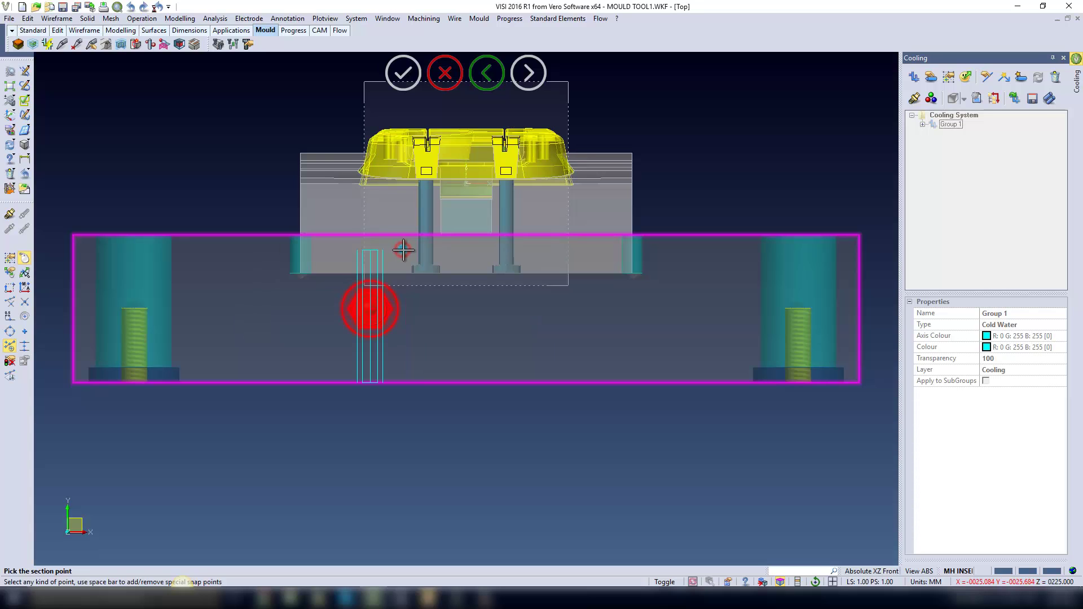
pyautogui.click(277, 201)
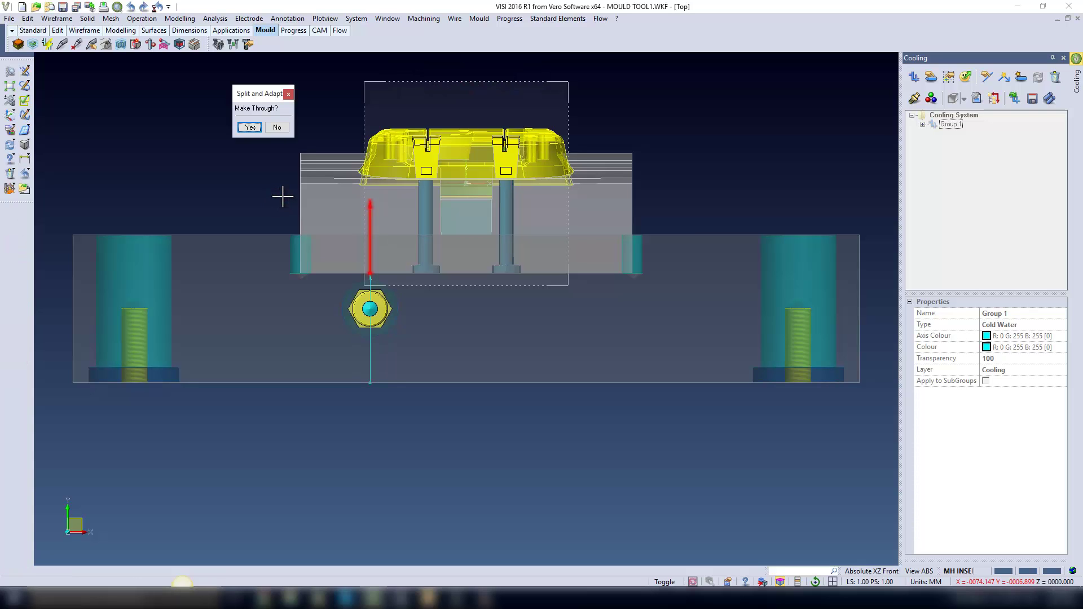
pyautogui.click(273, 126)
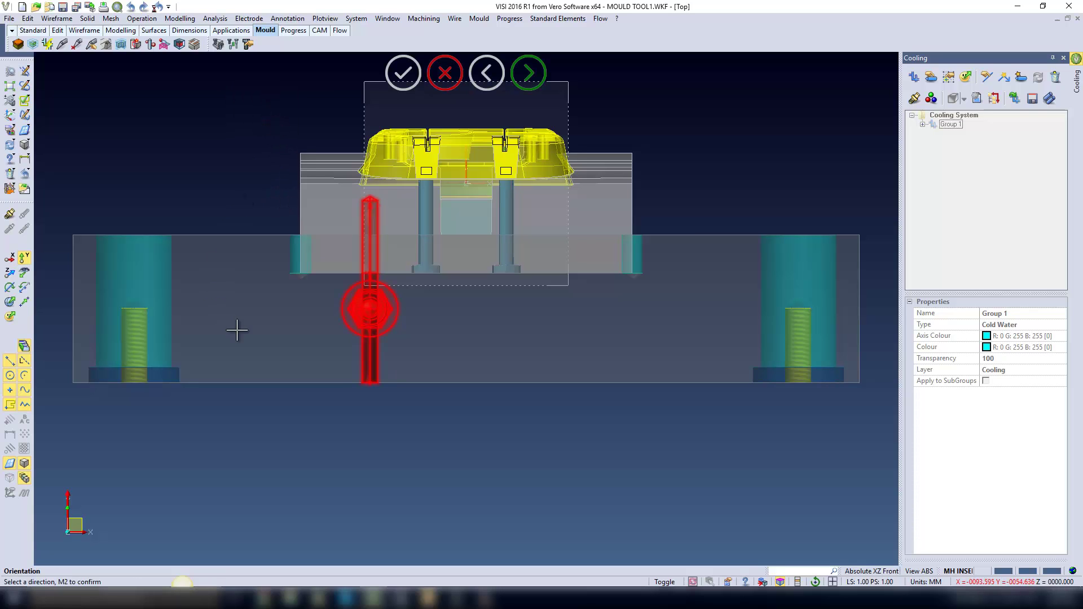
pyautogui.moveTo(359, 370); pyautogui.dragTo(491, 383, button='middle')
pyautogui.middleClick(925, 136)
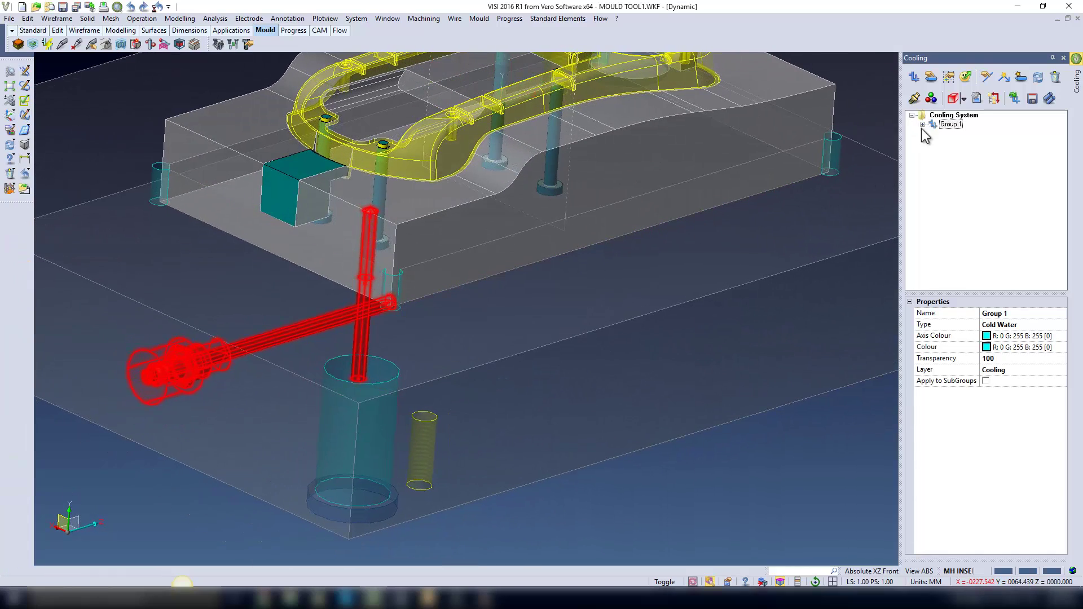
# Expand the cooling group and examine the two split vertical channels one after the other
pyautogui.click(922, 124)
pyautogui.click(964, 142)
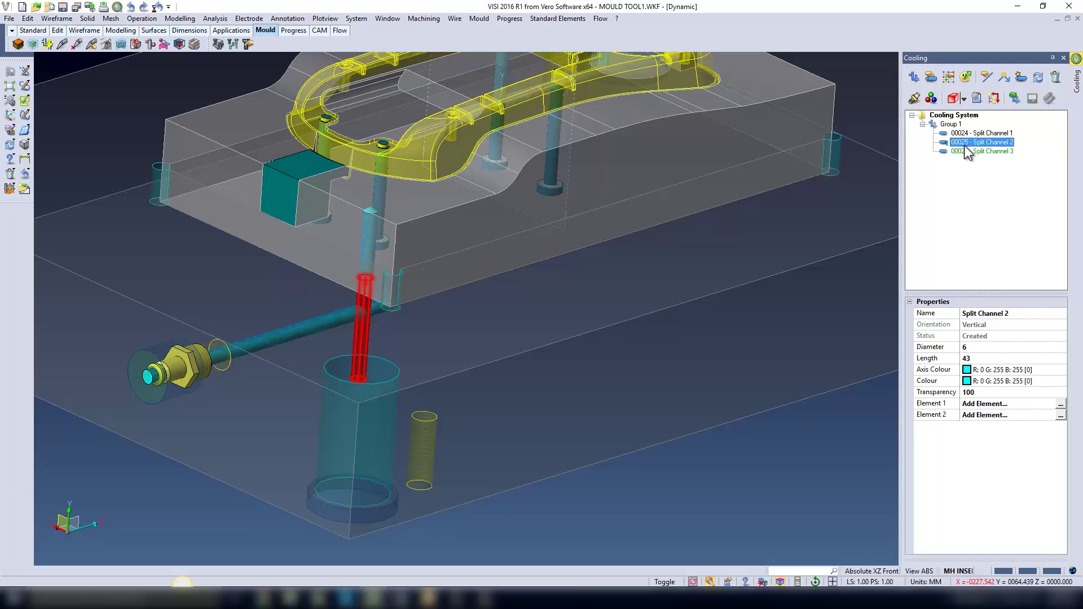
pyautogui.click(965, 151)
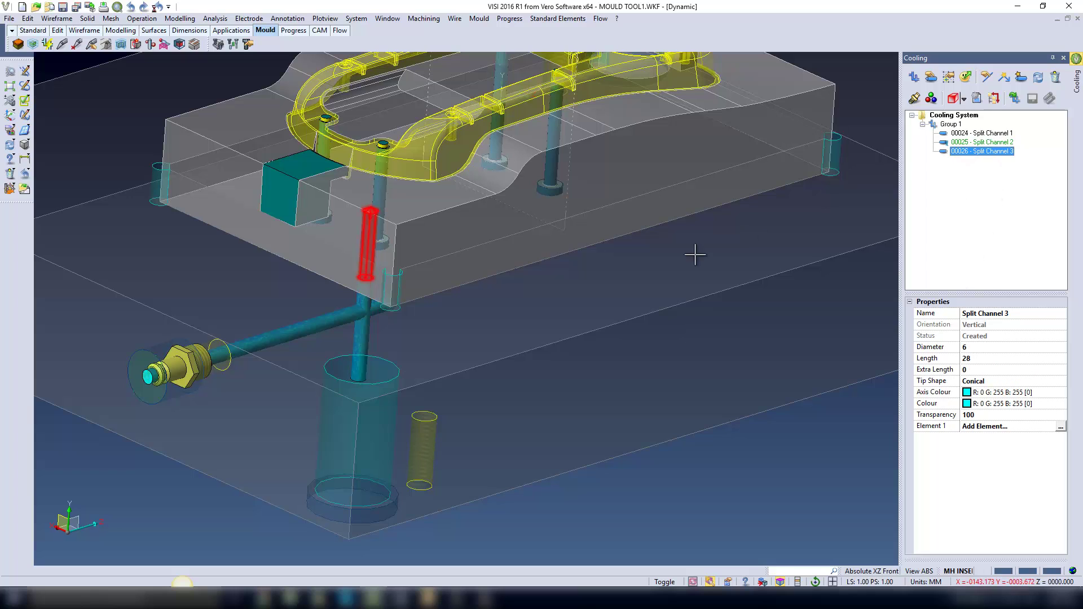
pyautogui.scroll(-2, 462, 346)
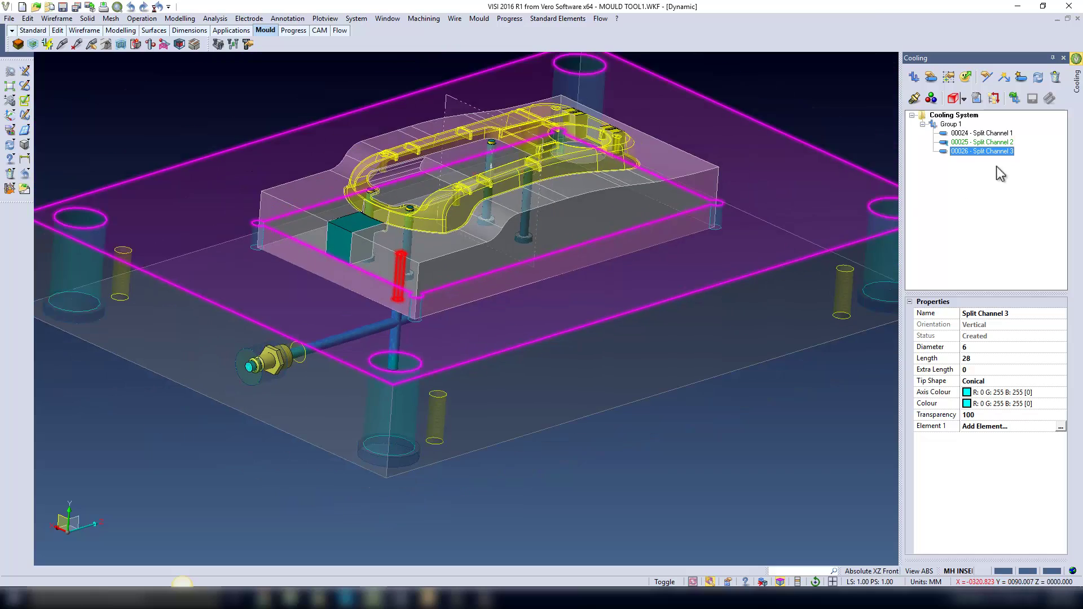
# Mirror the horizontal channel with its fitting and both vertical split channels along the plate's length to the opposite end, keeping the originals
pyautogui.click(1062, 58)
pyautogui.moveTo(519, 342); pyautogui.dragTo(486, 354, button='middle')
pyautogui.scroll(4, 350, 314)
pyautogui.moveTo(347, 287); pyautogui.dragTo(358, 241, button='middle')
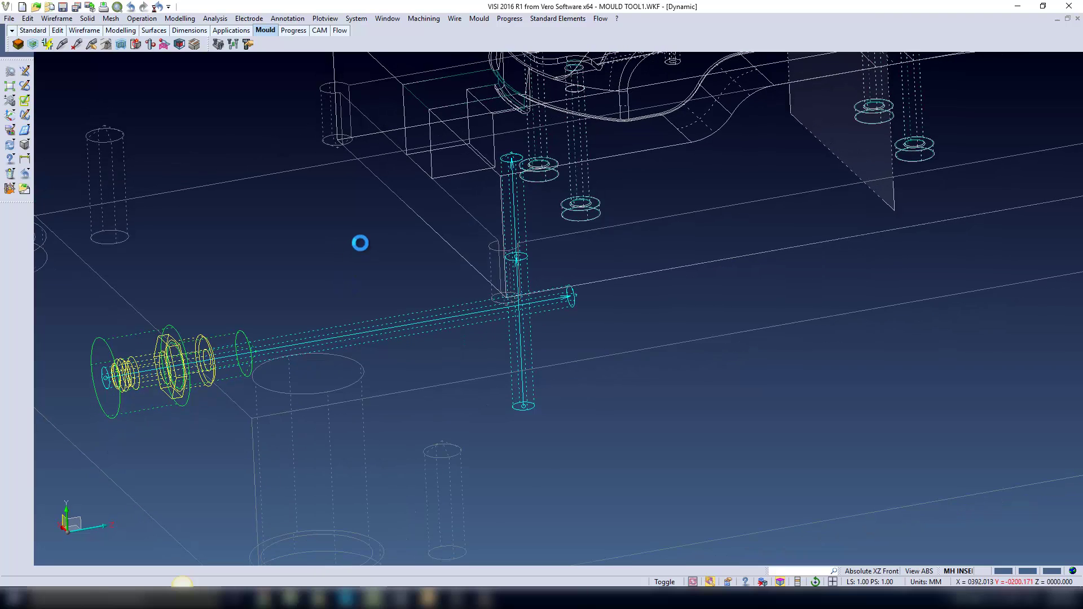
pyautogui.click(27, 19)
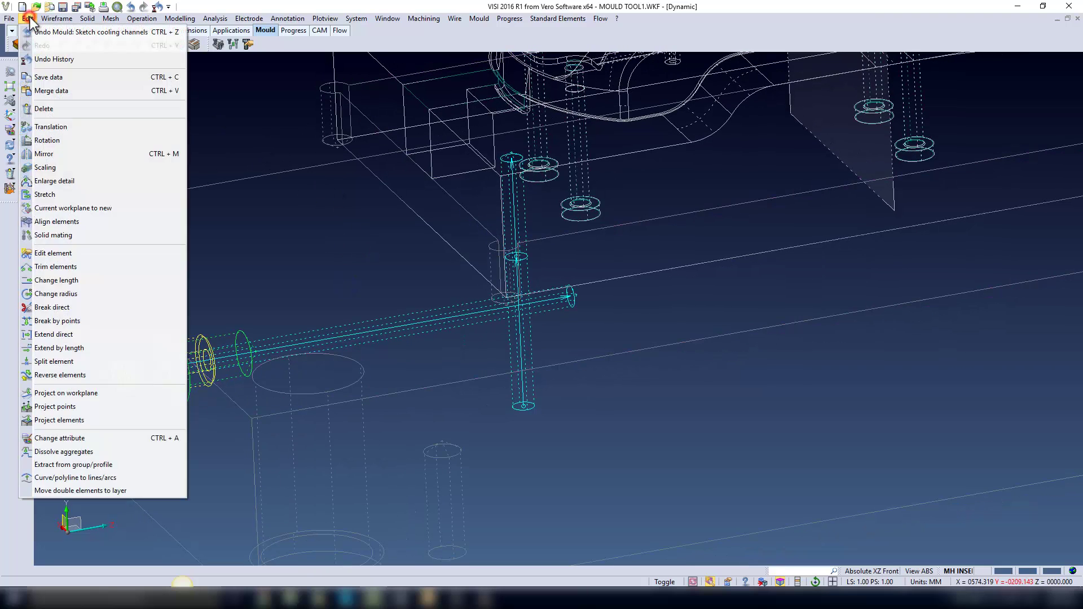
pyautogui.click(43, 153)
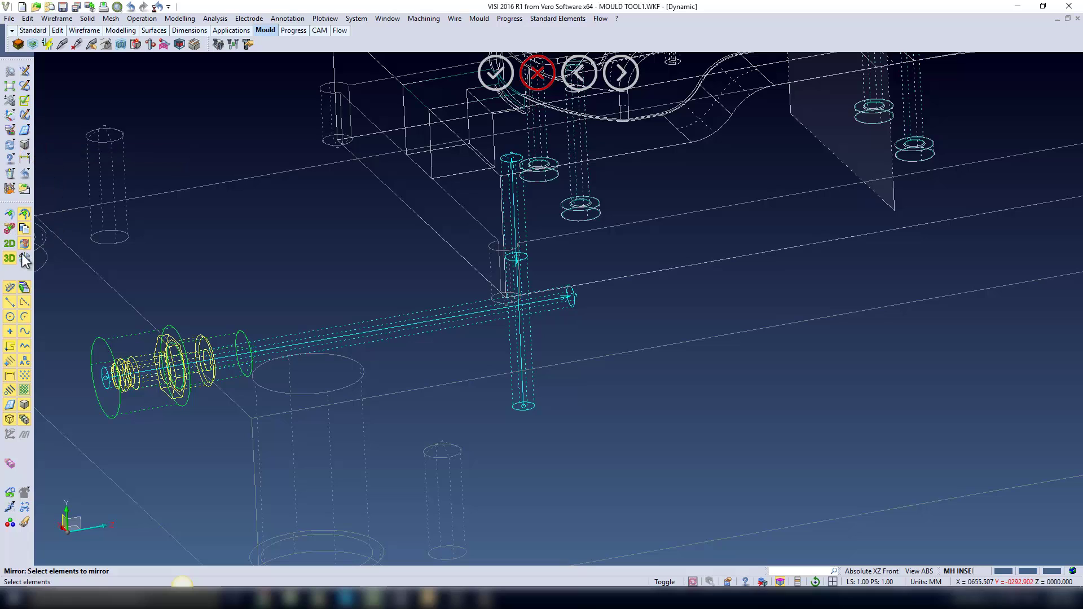
pyautogui.click(25, 522)
pyautogui.click(408, 312)
pyautogui.click(220, 346)
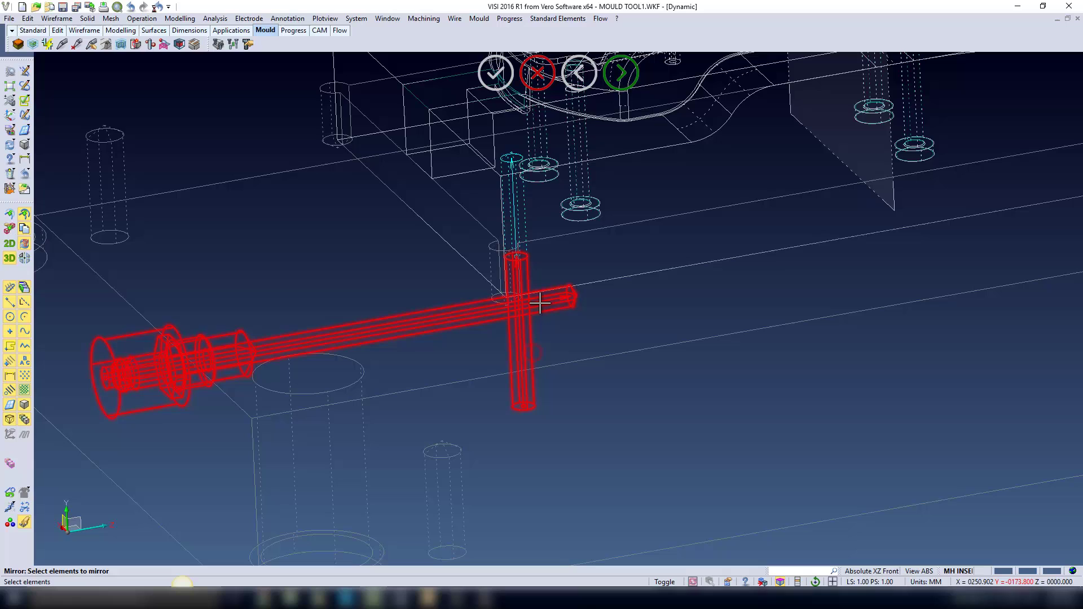
pyautogui.click(515, 229)
pyautogui.scroll(-3, 370, 326)
pyautogui.scroll(-3, 370, 325)
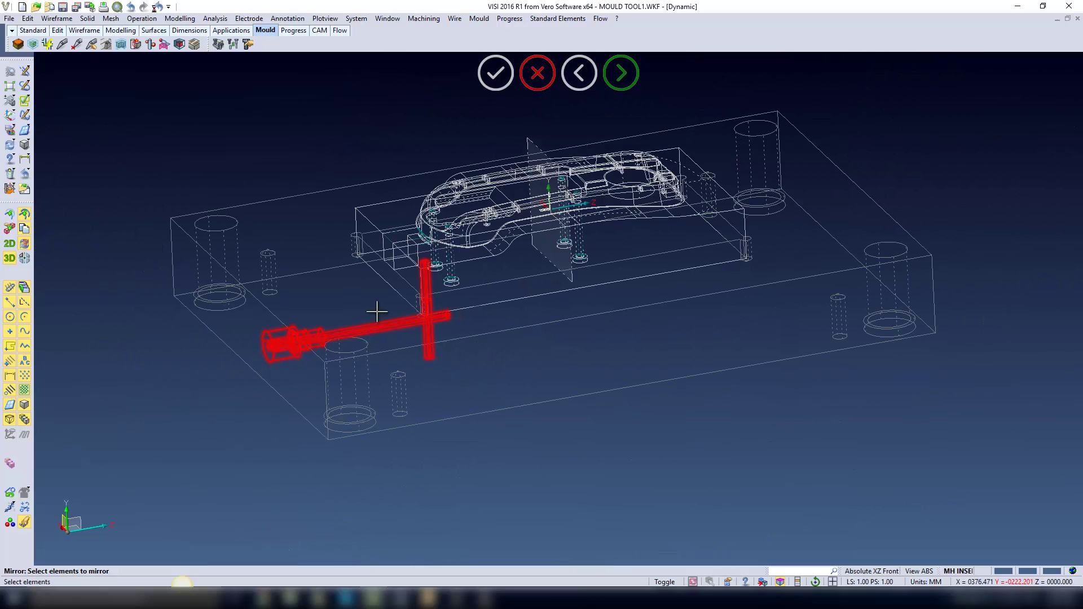
pyautogui.press('Return')
pyautogui.moveTo(301, 161); pyautogui.dragTo(387, 160, button='middle')
pyautogui.click(385, 116)
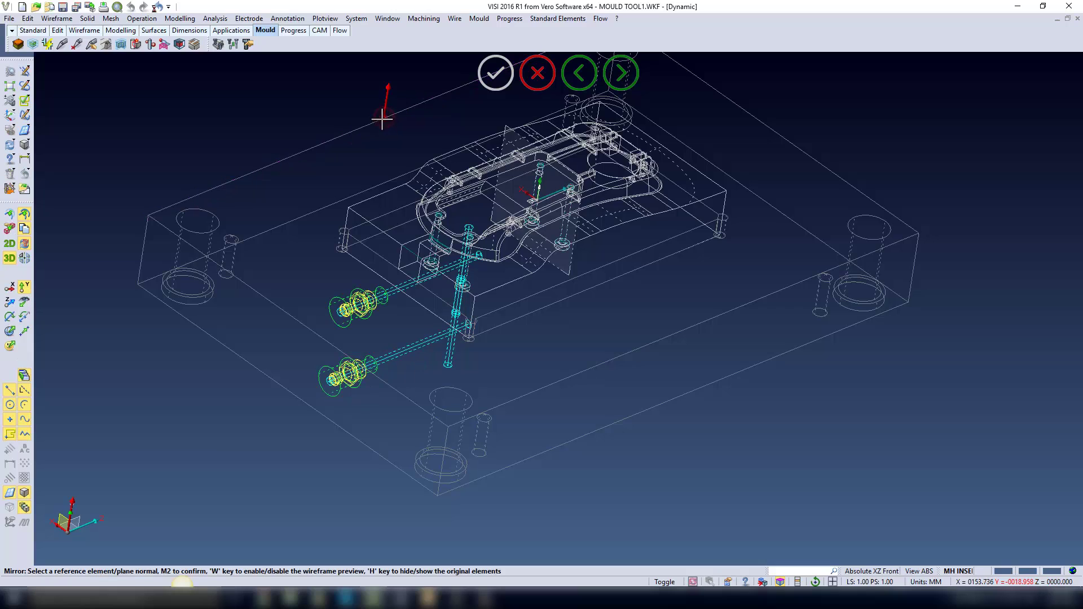
pyautogui.click(361, 128)
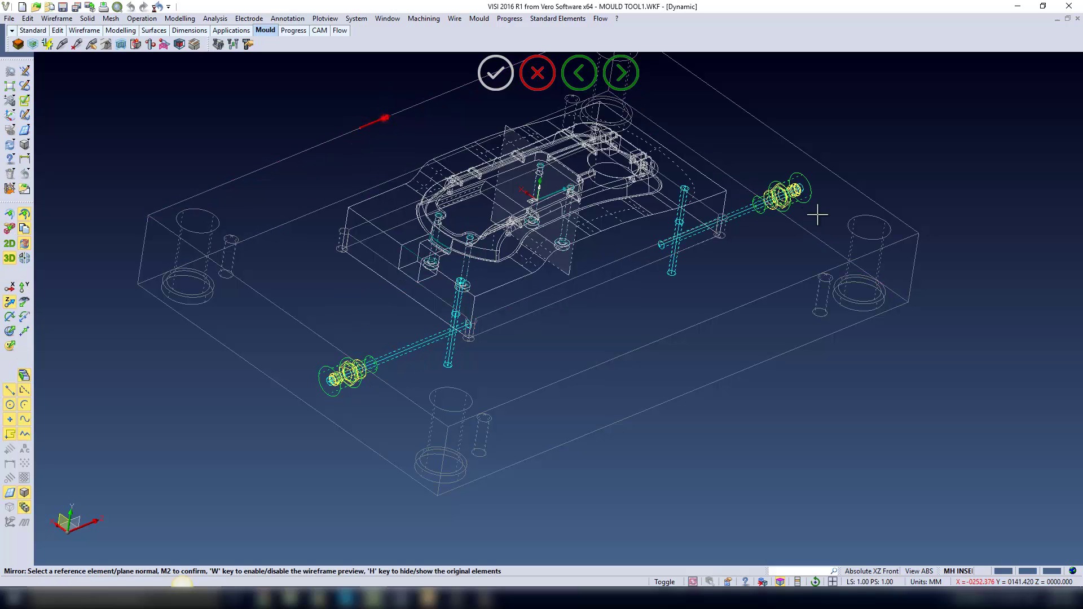
pyautogui.middleClick(647, 305)
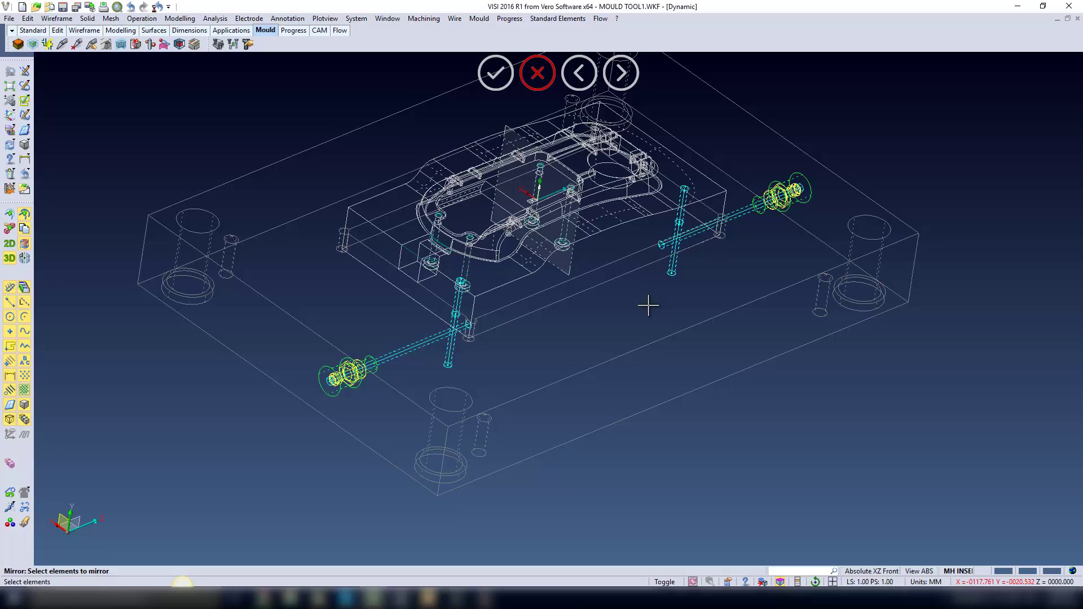
# Reopen the cooling manager and examine the mirrored channel copies in Group 1
pyautogui.rightClick(843, 141)
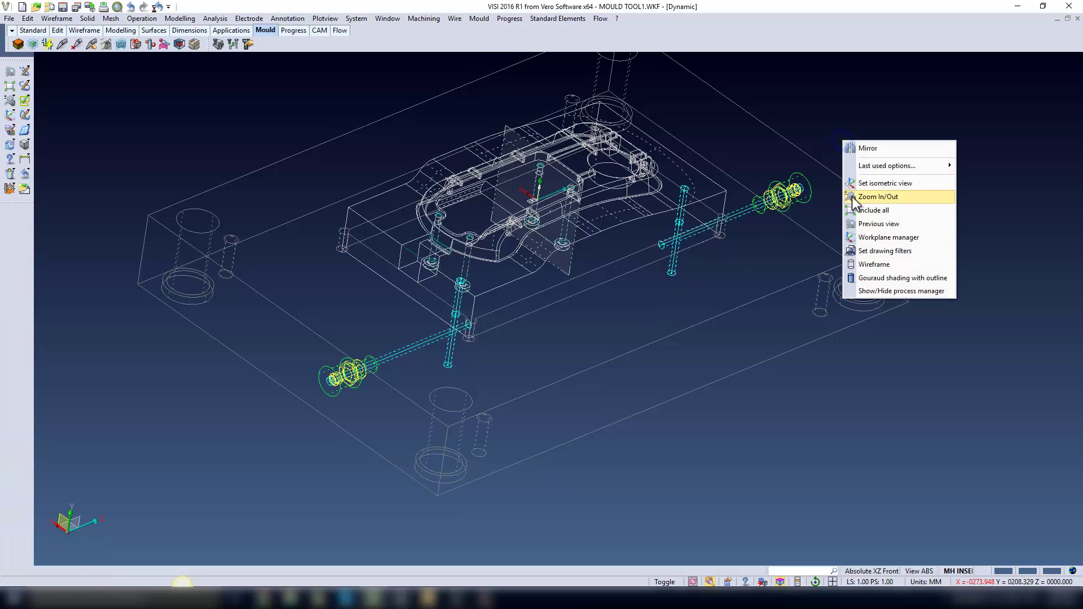
pyautogui.moveTo(873, 165)
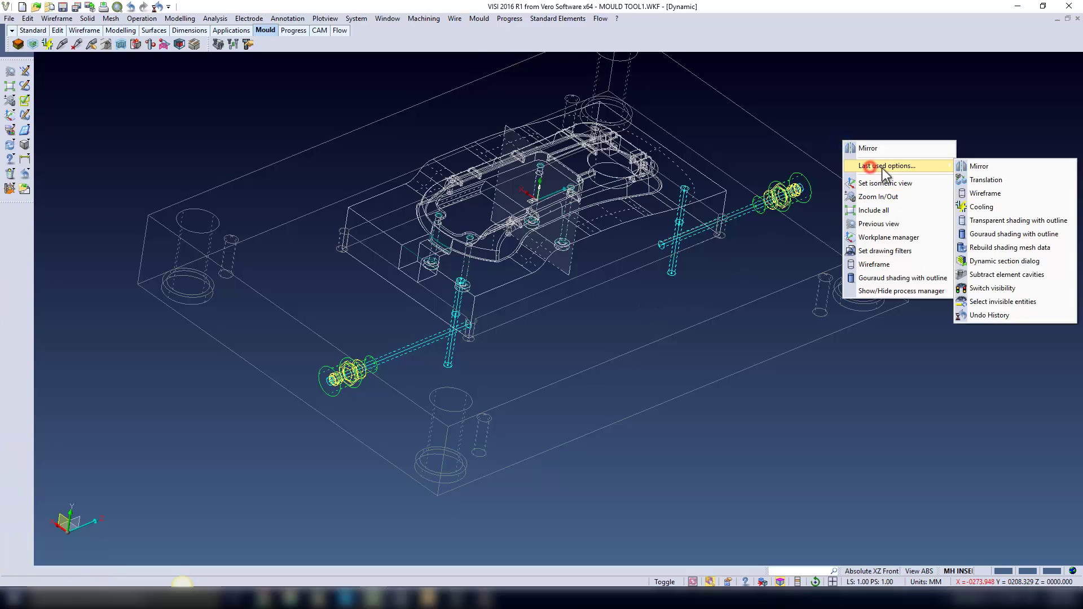
pyautogui.click(988, 206)
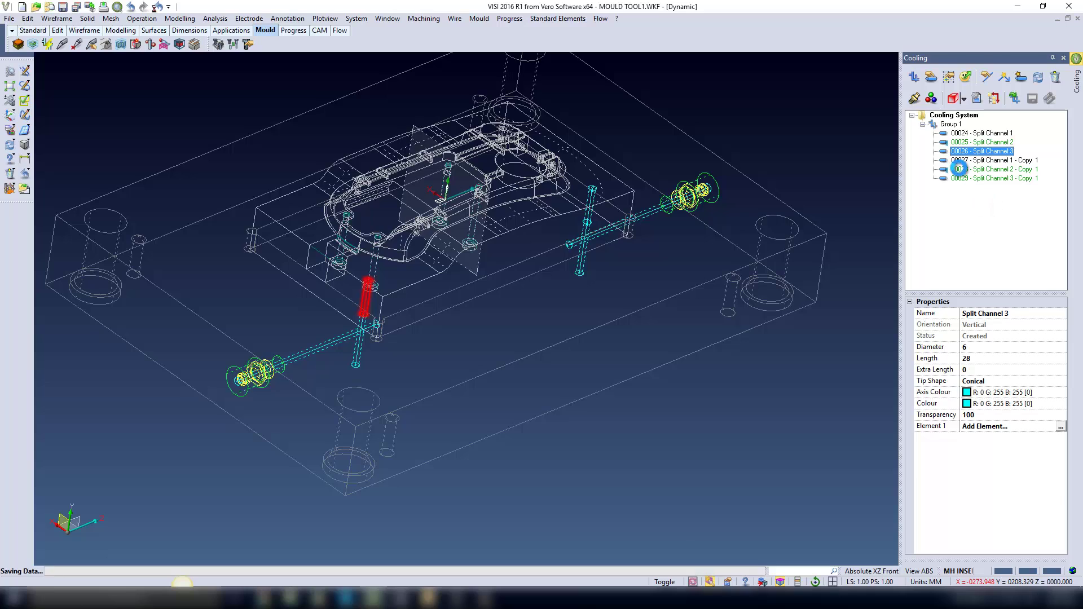
pyautogui.click(959, 161)
pyautogui.click(959, 169)
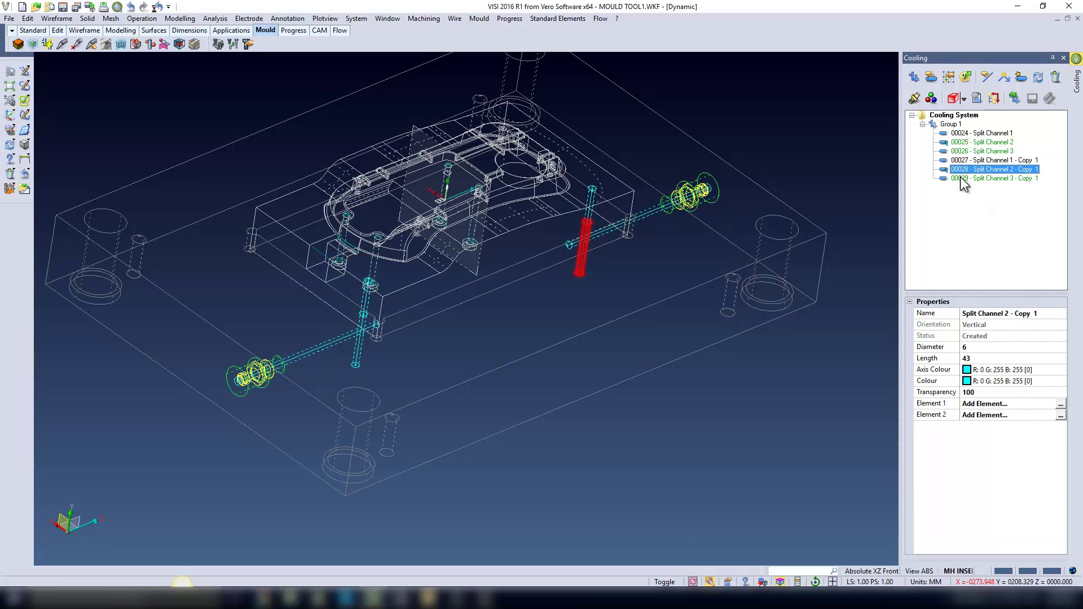
pyautogui.click(960, 178)
# Replace the mirrored horizontal channel's fitting with the FIT90_1 elbow, diameter M 14x1.5 and rotation angle 45
pyautogui.click(961, 160)
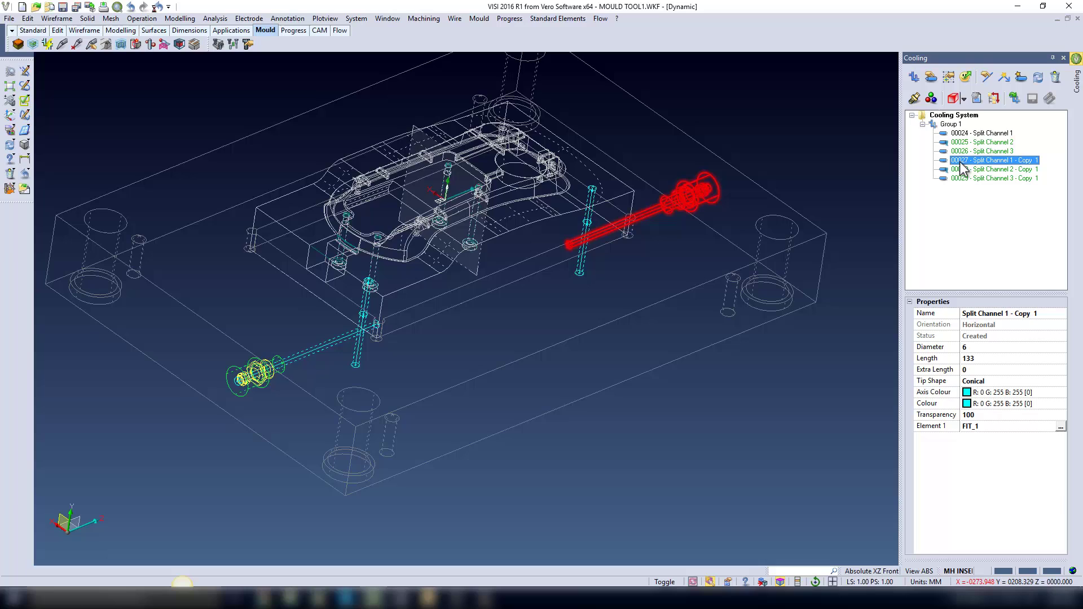
pyautogui.click(1061, 428)
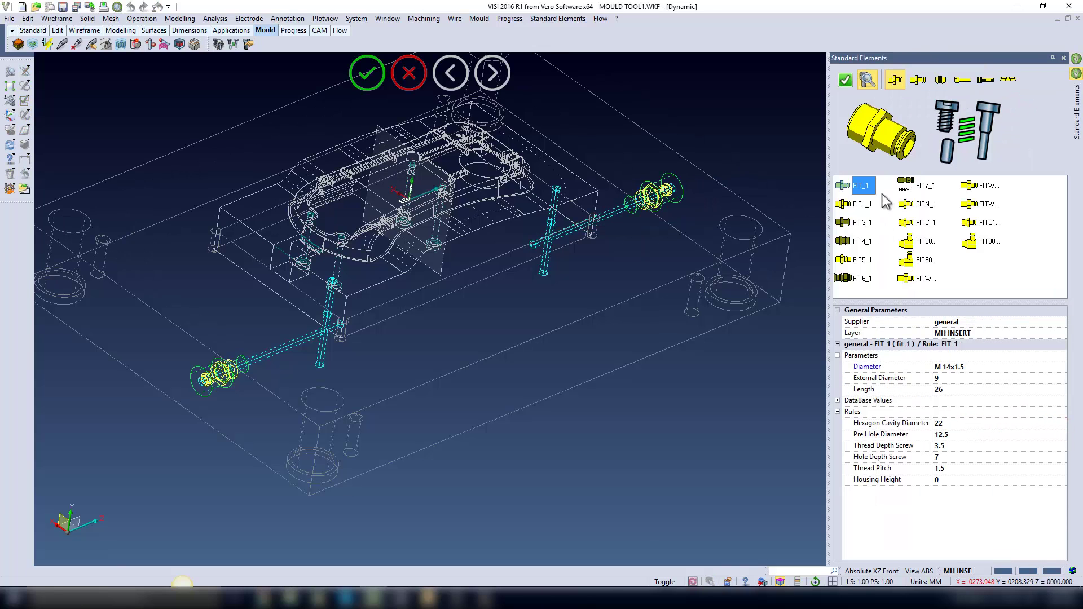
pyautogui.click(975, 246)
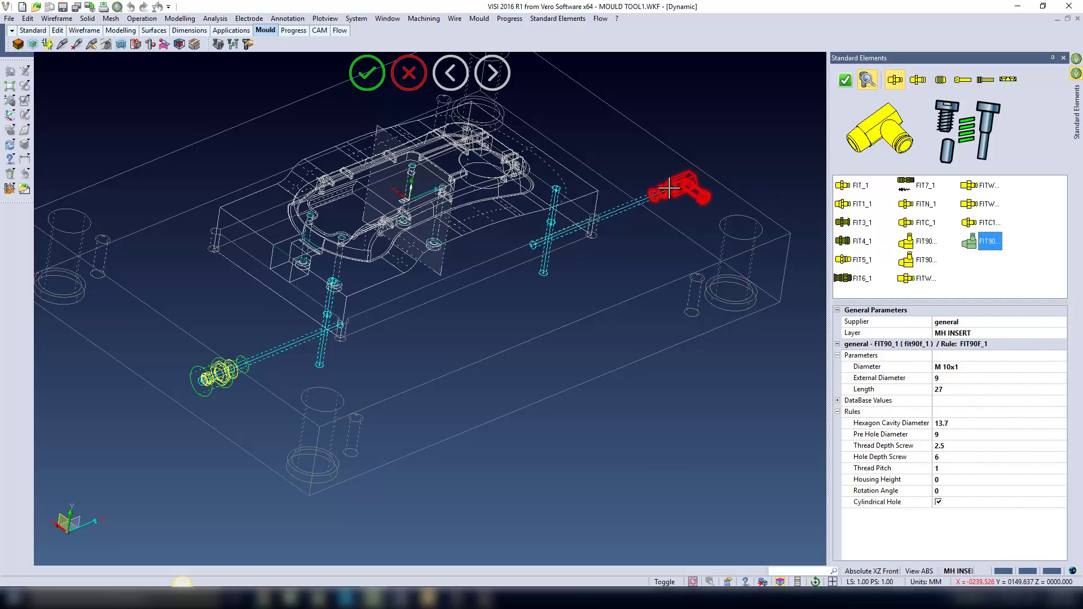
pyautogui.click(959, 367)
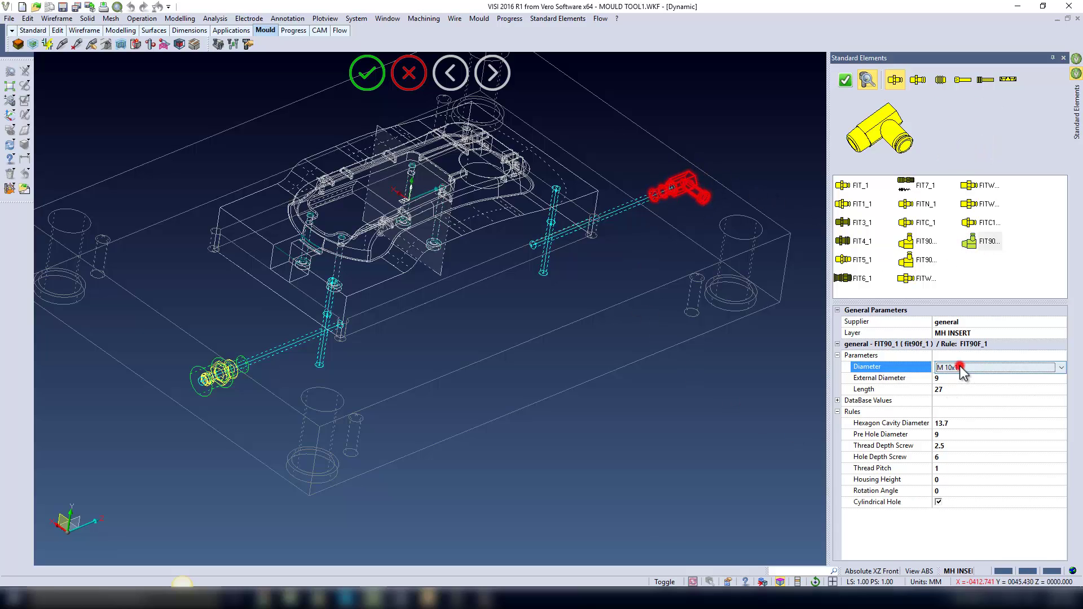
pyautogui.click(962, 387)
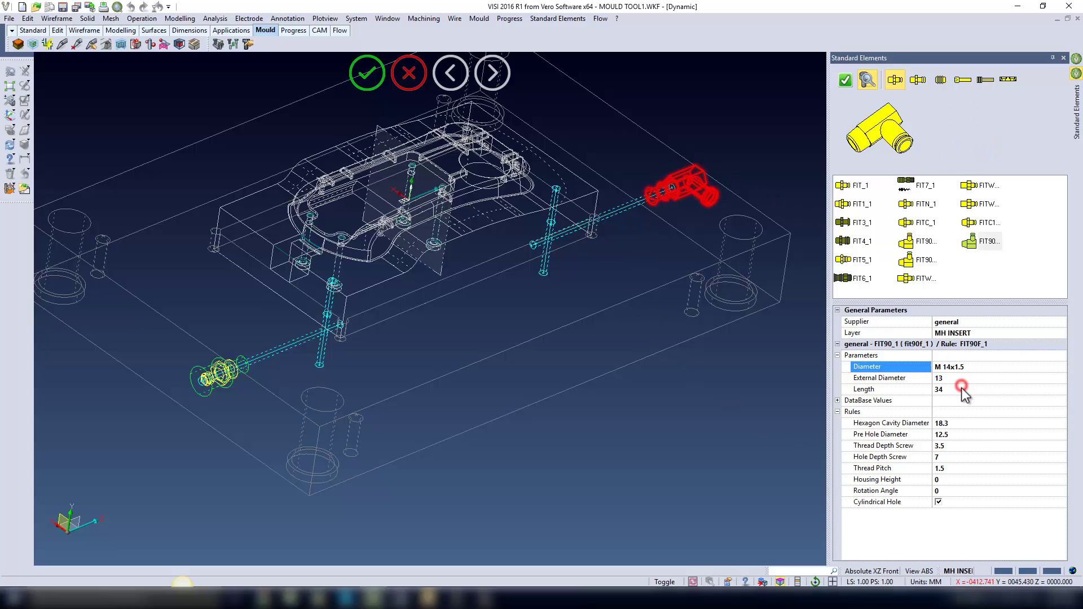
pyautogui.click(951, 490)
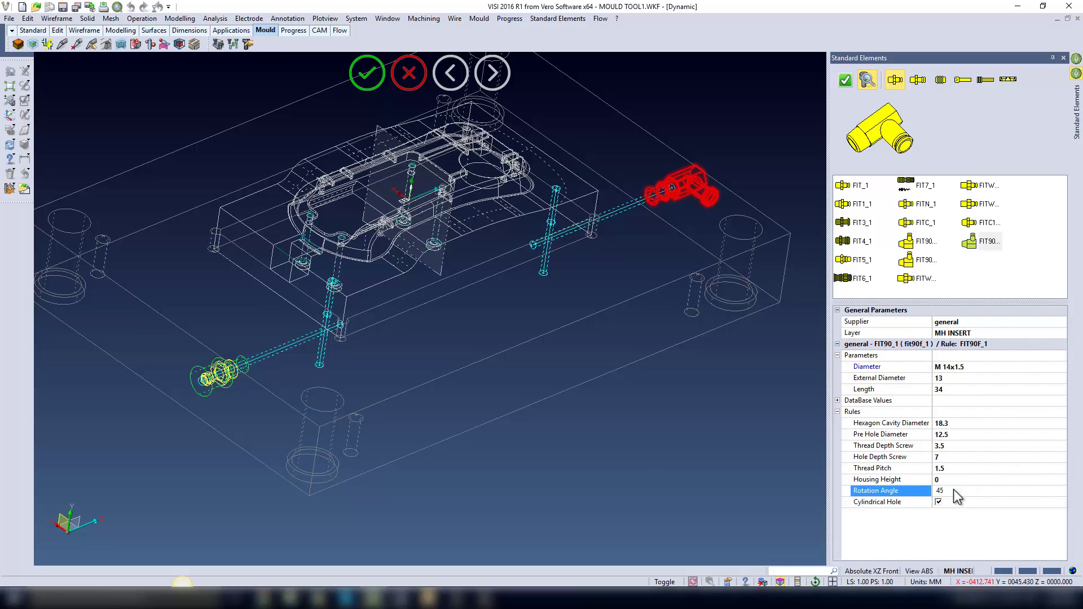
pyautogui.write('45')
pyautogui.press('Return')
pyautogui.moveTo(722, 400)
pyautogui.mouseDown(button='middle')
pyautogui.moveTo(696, 367)
pyautogui.moveTo(713, 395)
pyautogui.mouseUp(button='middle')
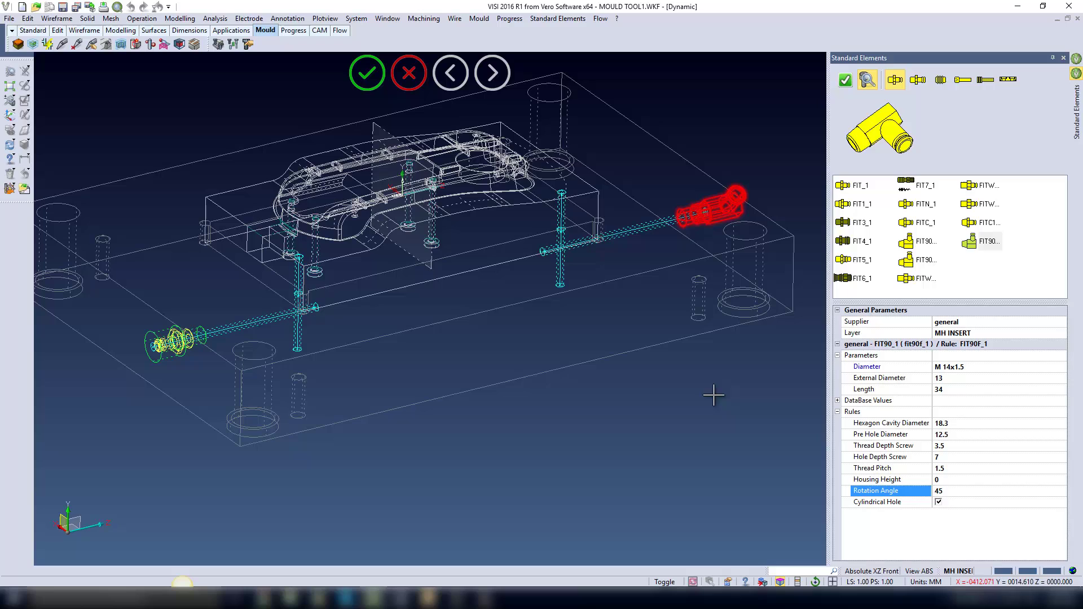
pyautogui.click(844, 81)
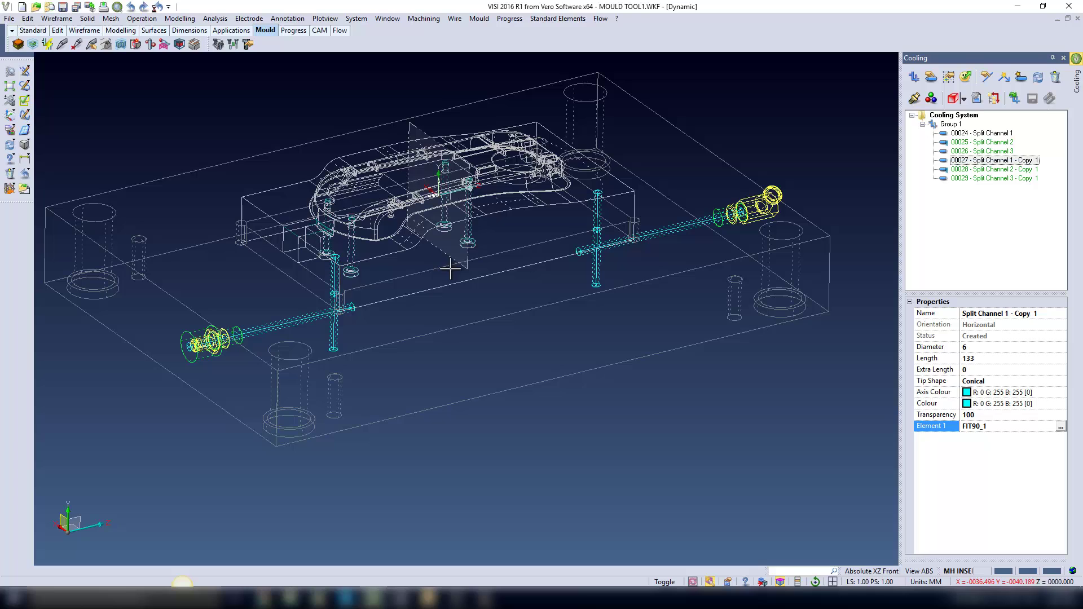
# Assign an ORING_RD seal to both vertical channel sections in the core insert, Split Channel 3 and its copy, together
pyautogui.click(972, 151)
pyautogui.keyDown('ctrl'); pyautogui.click(978, 179); pyautogui.keyUp('ctrl')
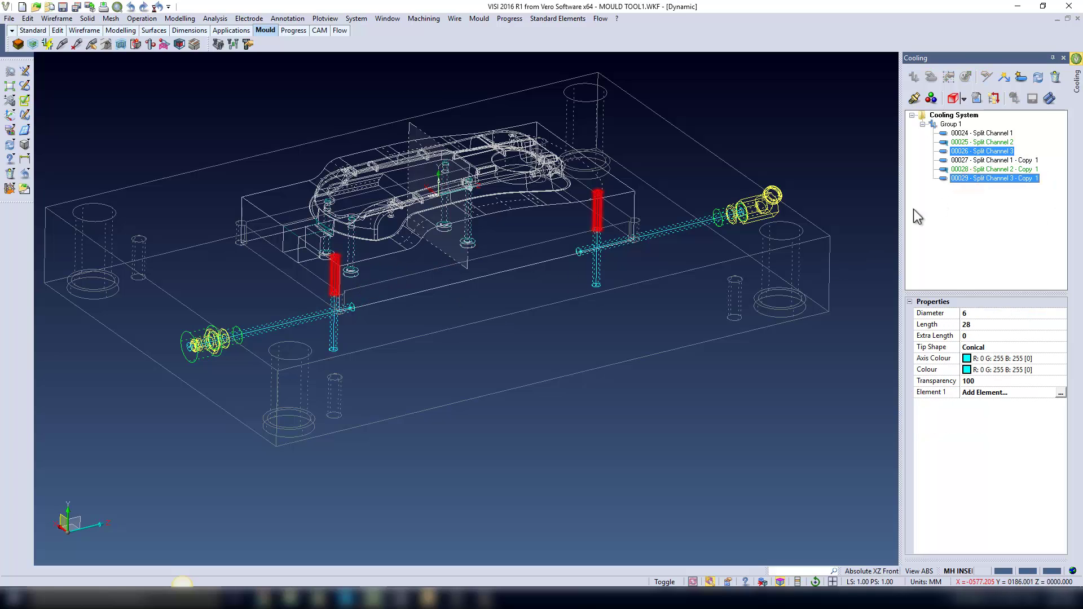
pyautogui.scroll(4, 426, 243)
pyautogui.scroll(1, 426, 244)
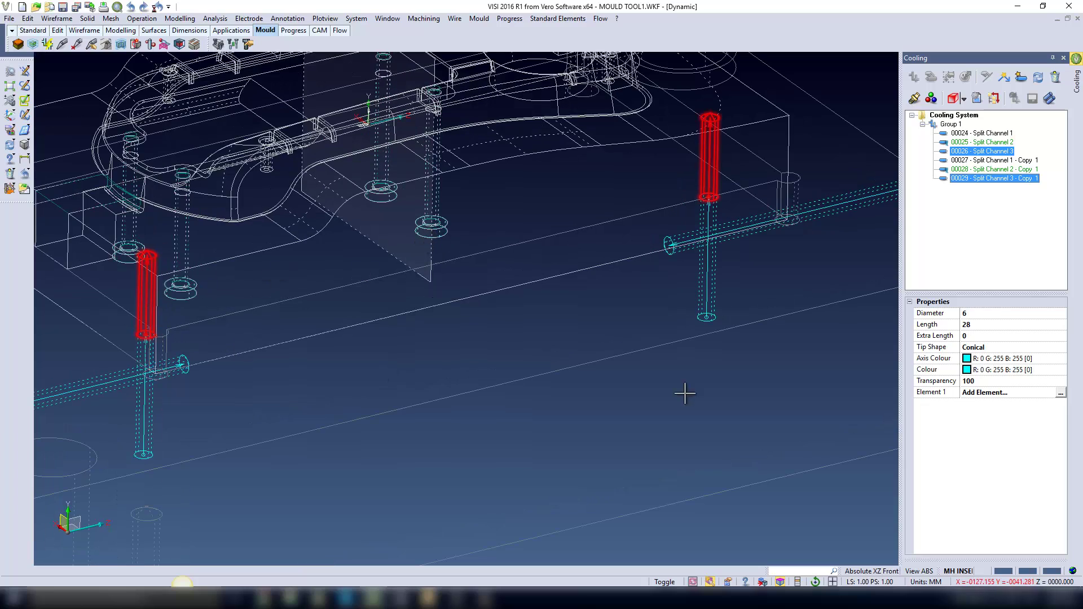
pyautogui.click(1060, 395)
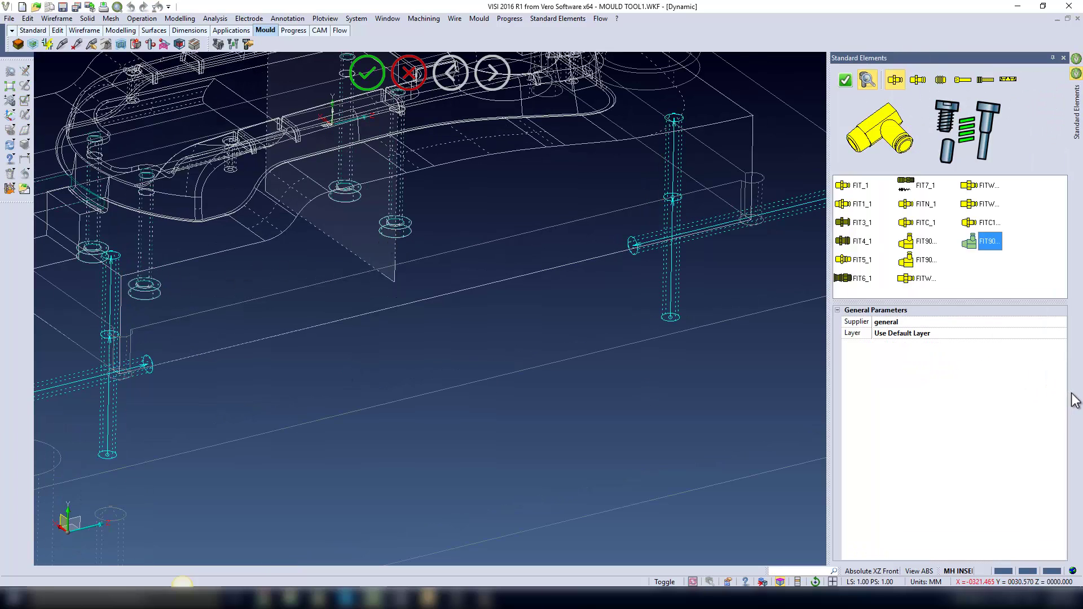
pyautogui.click(1008, 79)
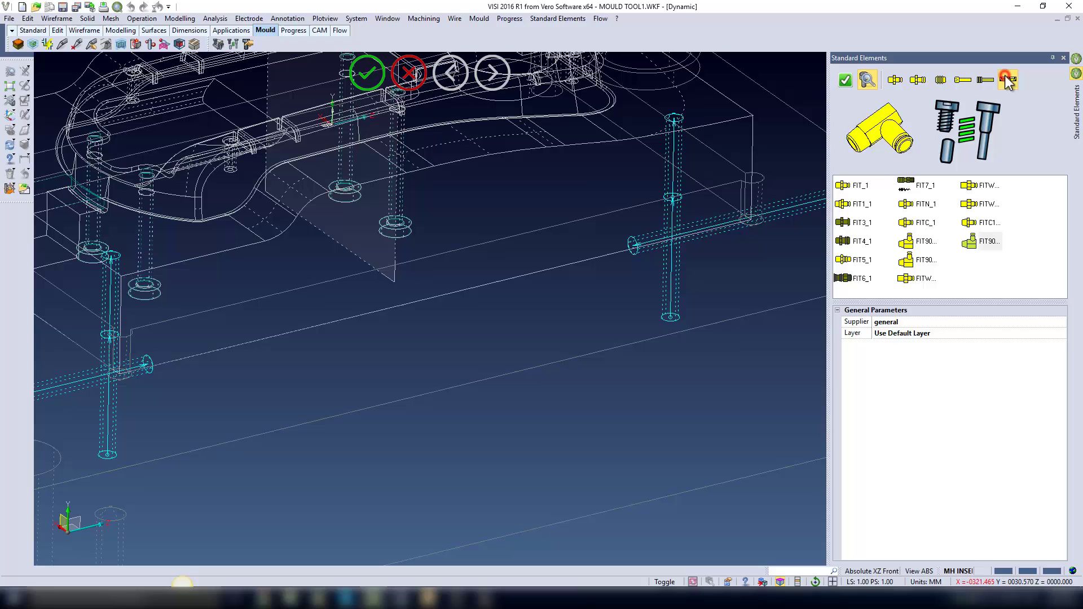
pyautogui.click(912, 204)
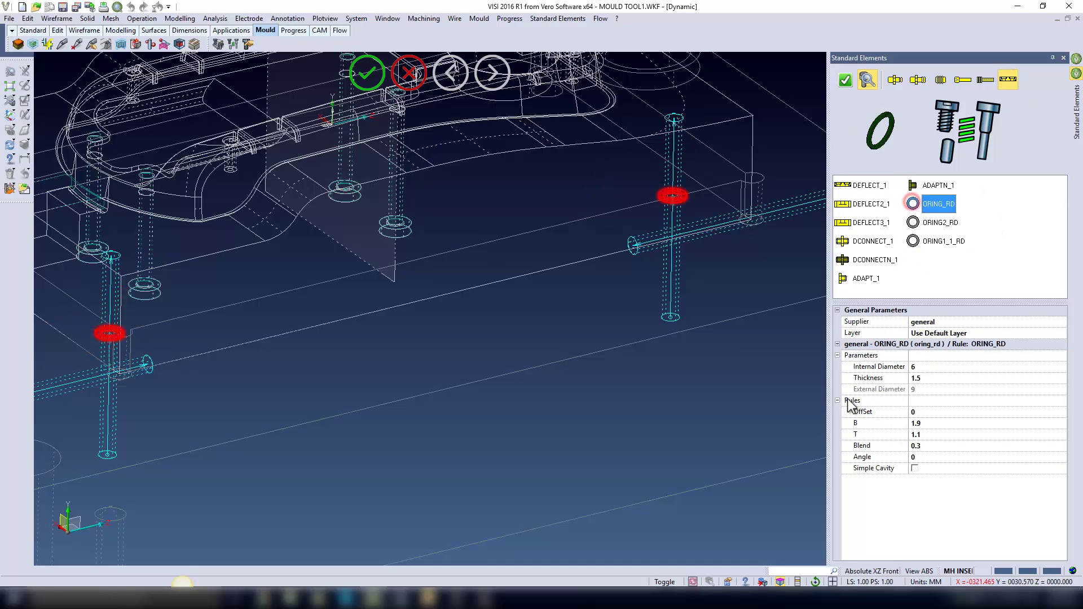
# Set the internal diameter of both O-rings to 10 and accept them
pyautogui.click(928, 367)
pyautogui.click(928, 367)
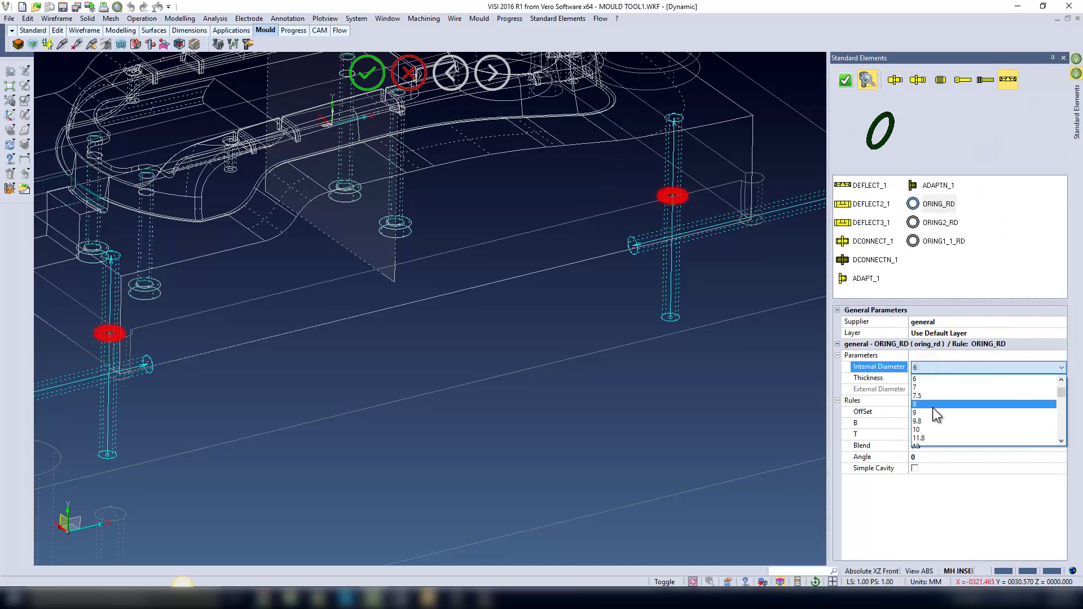
pyautogui.scroll(-1, 926, 406)
pyautogui.click(926, 404)
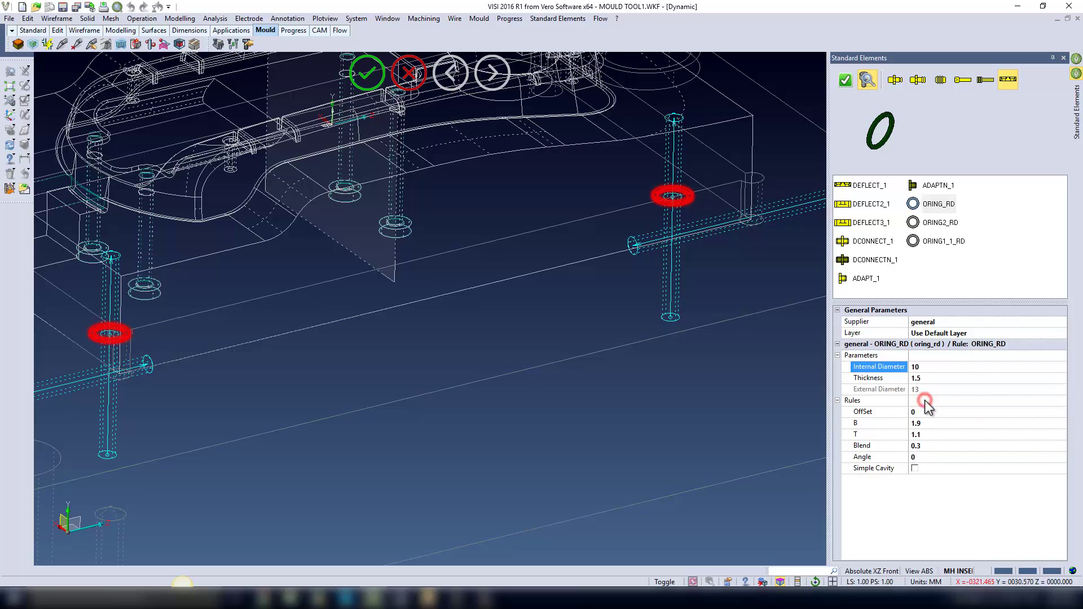
pyautogui.scroll(-2, 624, 370)
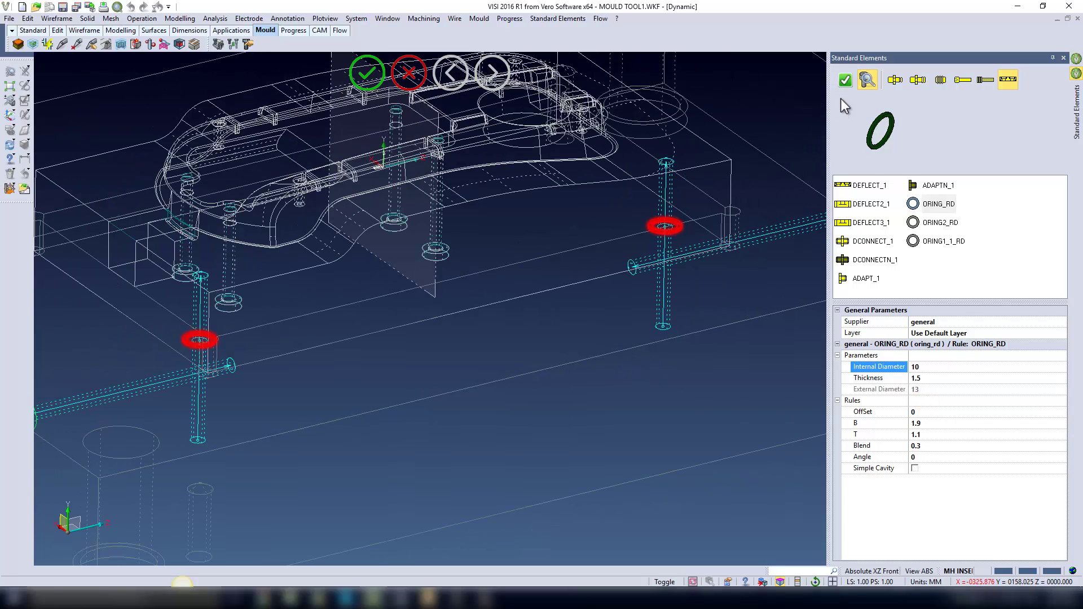
pyautogui.click(845, 79)
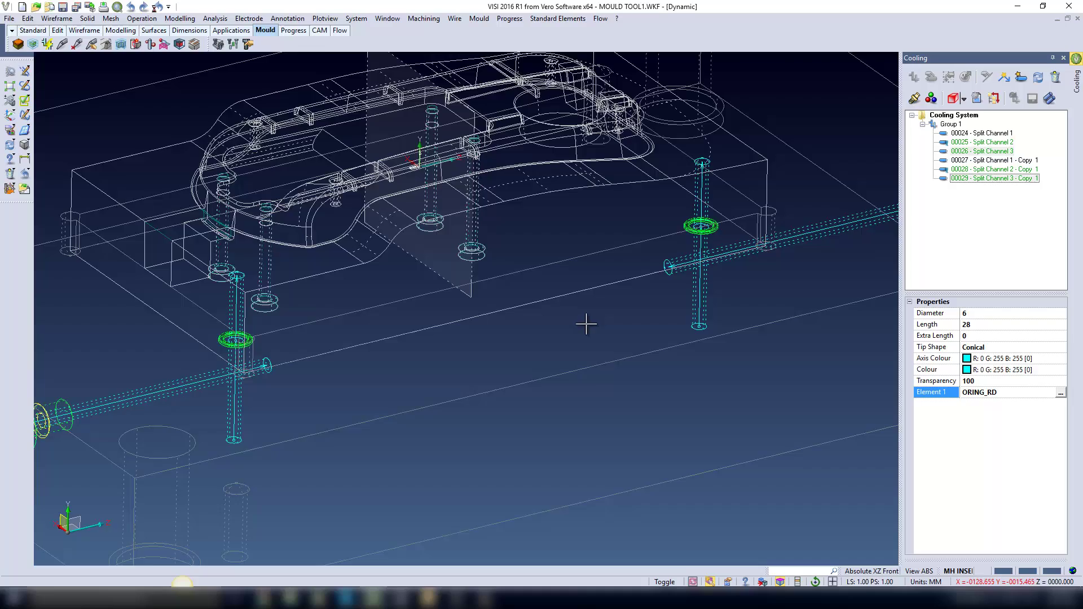
# Add a horizontal split channel to Group 1 that runs through the full length of the core insert and links both vertical channels
pyautogui.moveTo(586, 323)
pyautogui.mouseDown(button='middle')
pyautogui.moveTo(604, 314)
pyautogui.moveTo(590, 326)
pyautogui.mouseUp(button='middle')
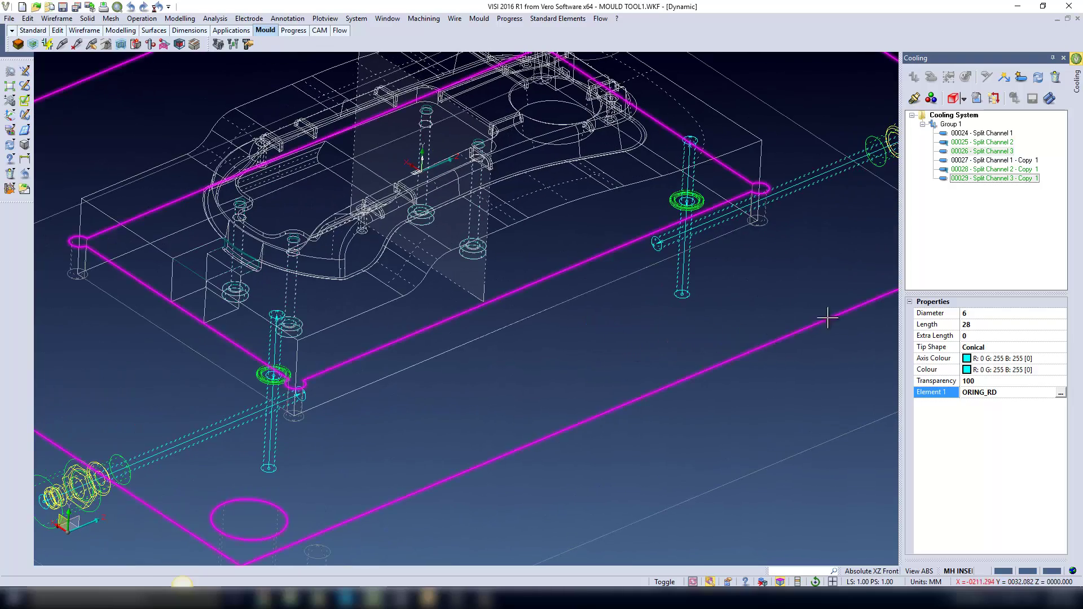
pyautogui.click(949, 124)
pyautogui.click(930, 77)
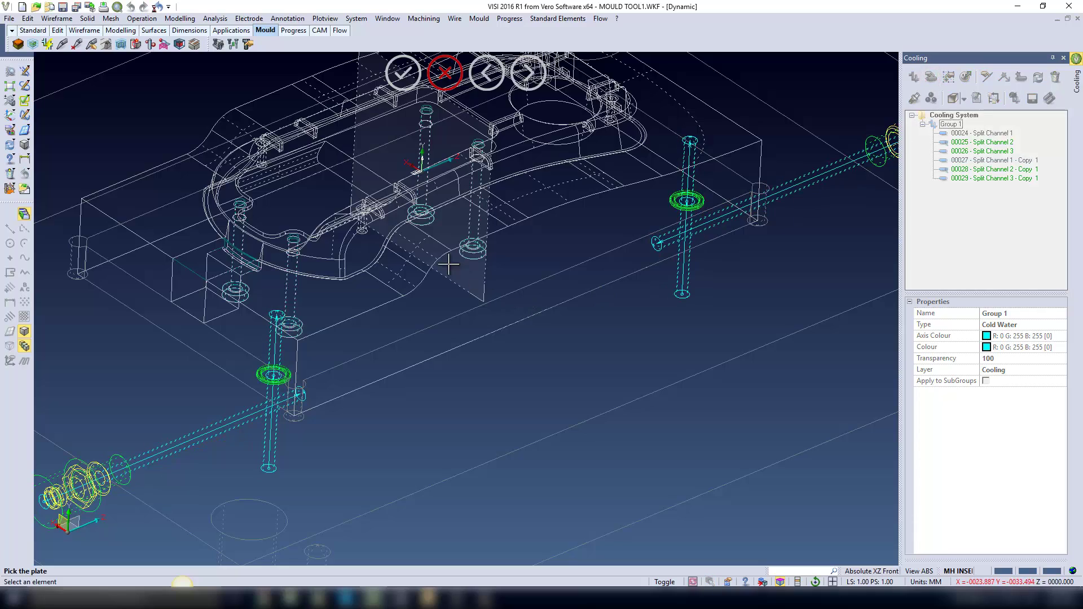
pyautogui.click(432, 260)
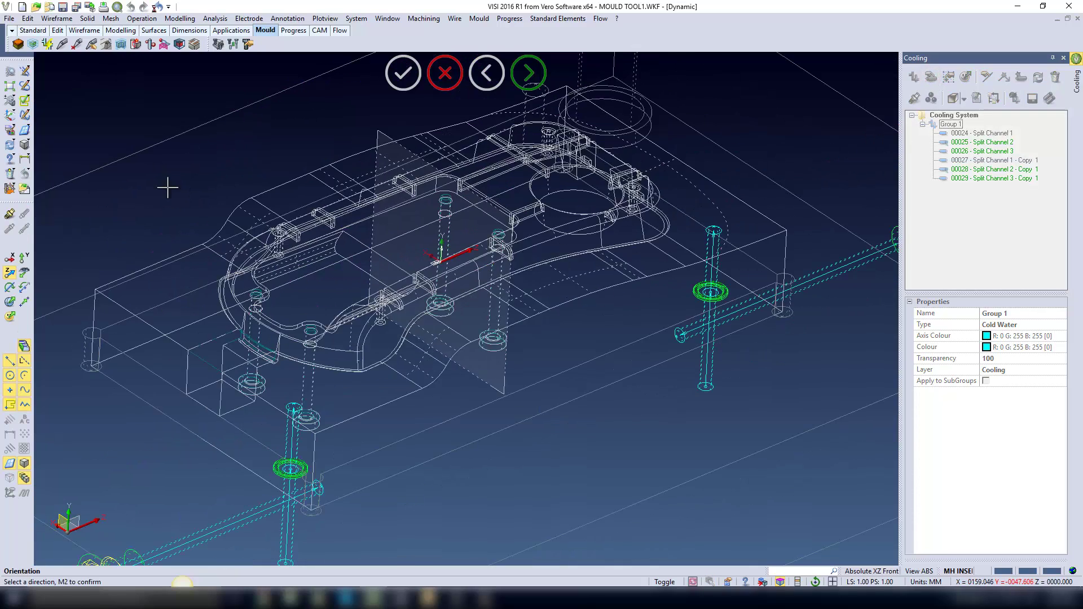
pyautogui.middleClick(122, 212)
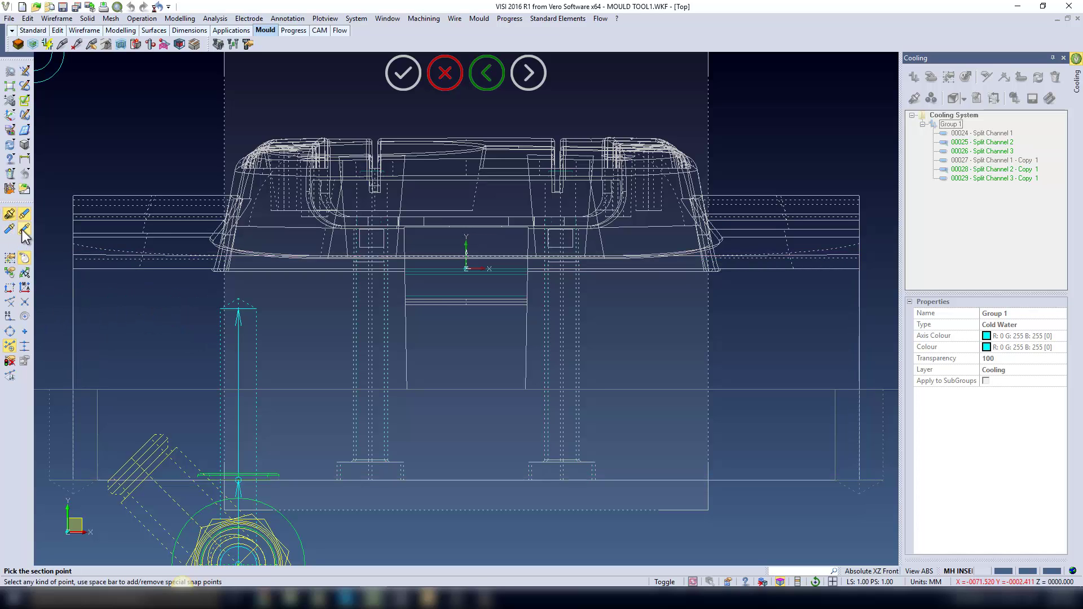
pyautogui.click(23, 229)
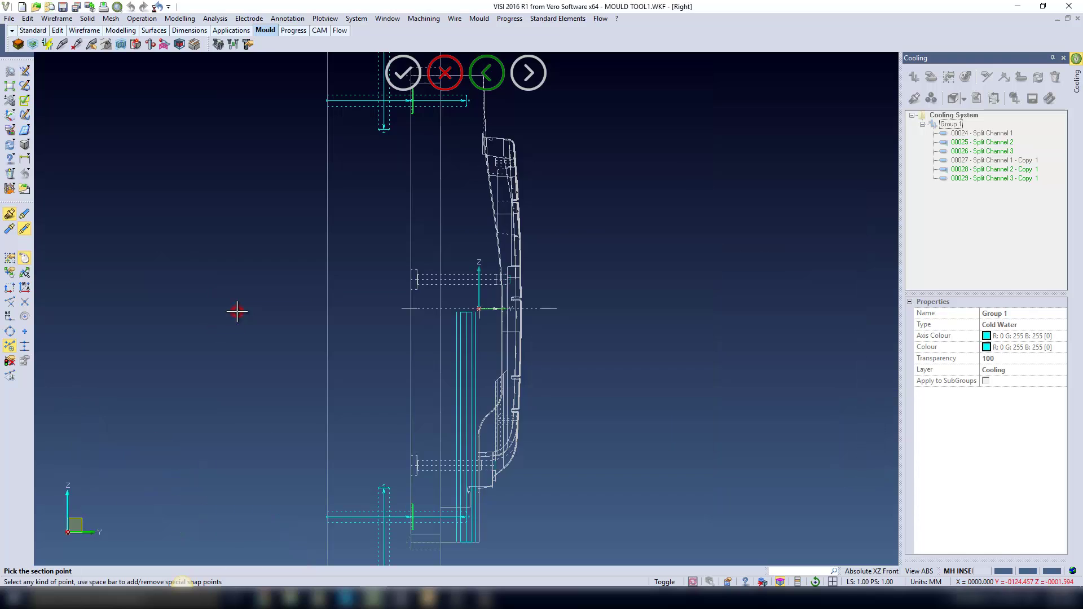
pyautogui.click(237, 311)
pyautogui.scroll(1, 459, 224)
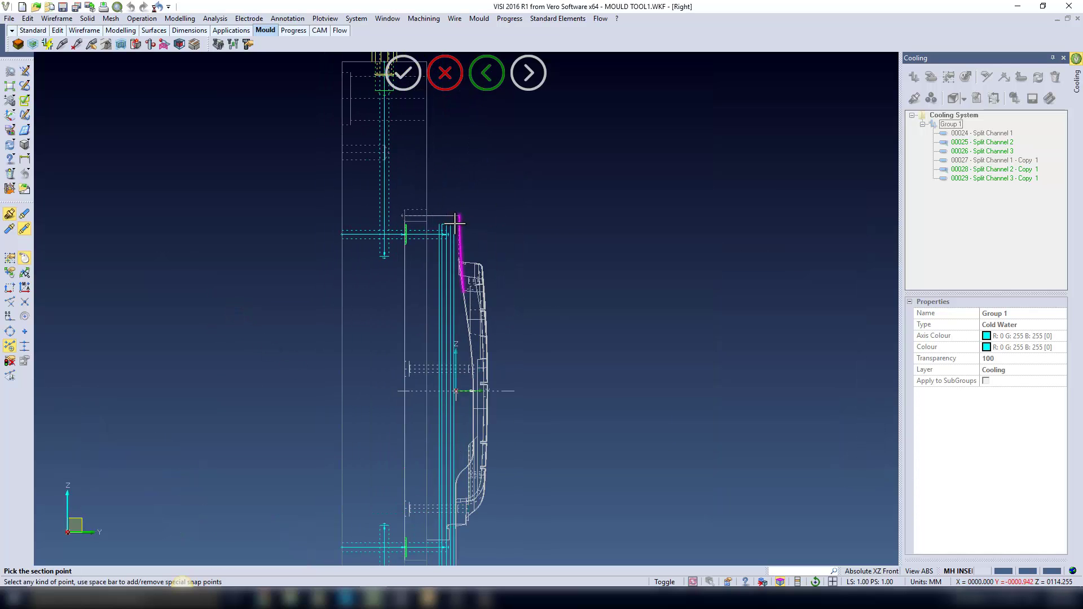
pyautogui.click(460, 215)
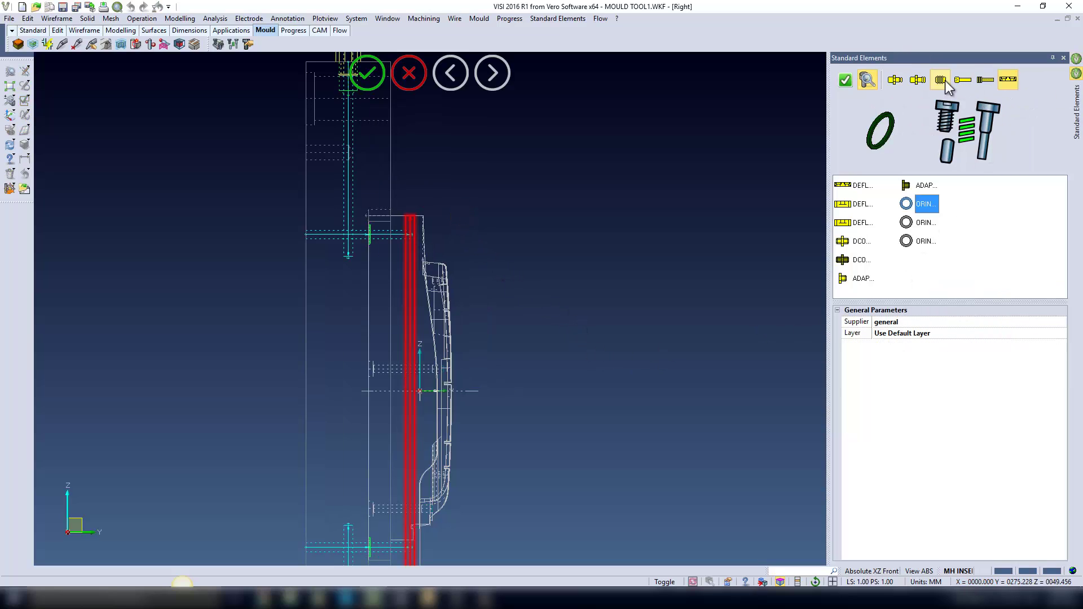
# Assign a threaded plug to the ends of the new core insert channel and finish the channel creation
pyautogui.click(940, 79)
pyautogui.click(856, 185)
pyautogui.moveTo(562, 352); pyautogui.dragTo(588, 253, button='middle')
pyautogui.click(845, 79)
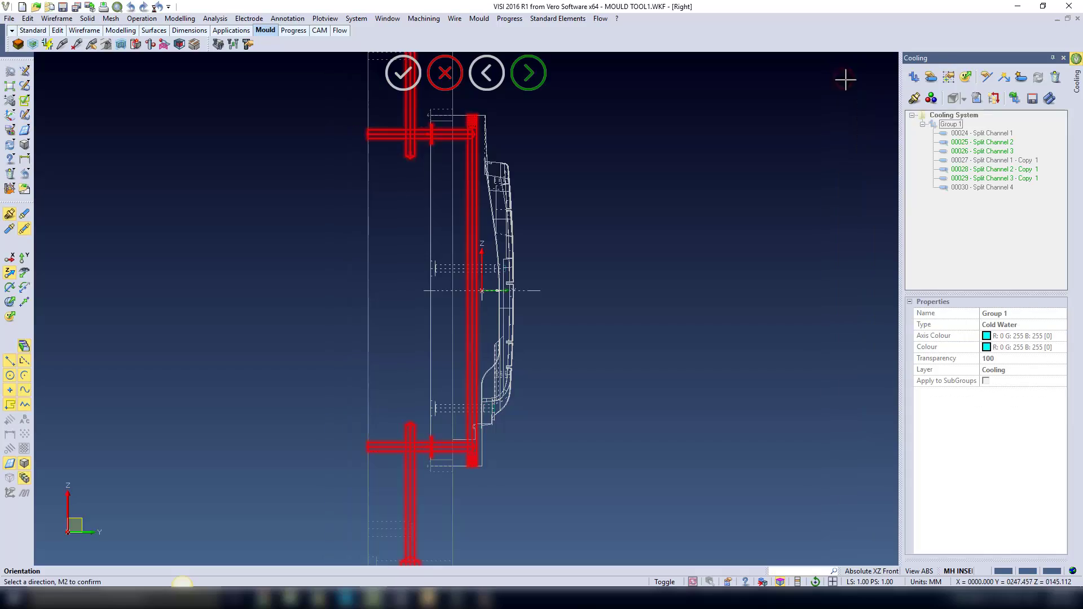
pyautogui.middleClick(870, 125)
# Select Split Channel 1 in Group 1 and examine the plugs at both ends of the core insert channel
pyautogui.click(950, 123)
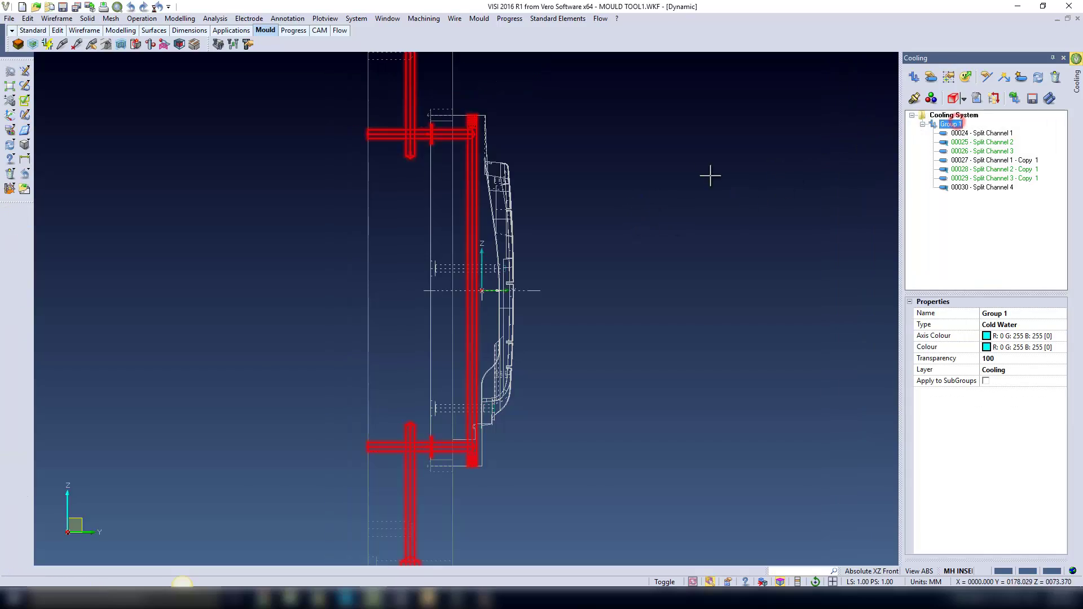
pyautogui.click(970, 136)
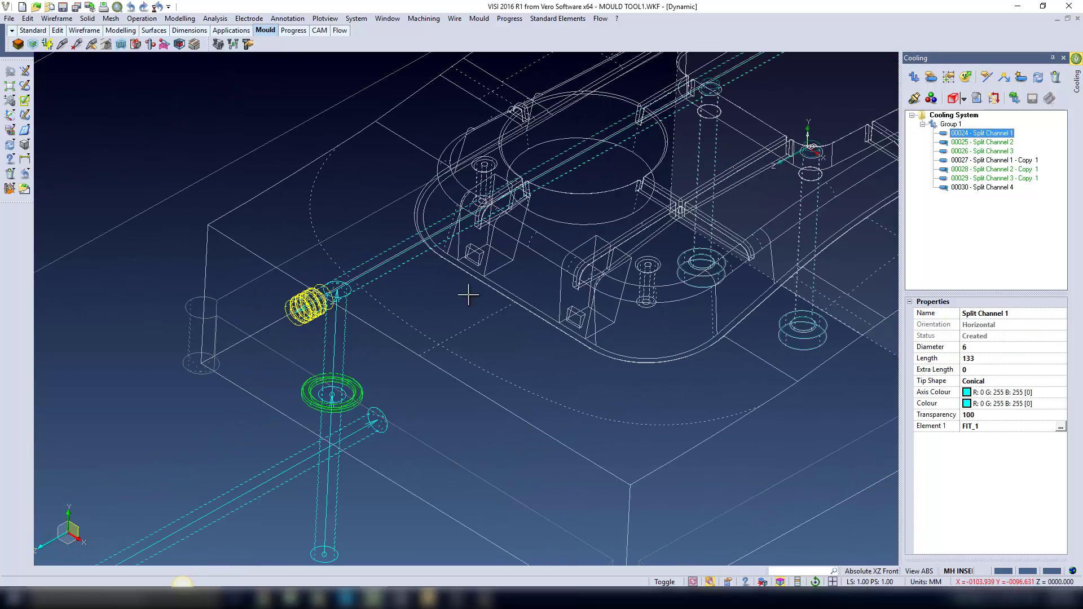
pyautogui.scroll(-2, 260, 457)
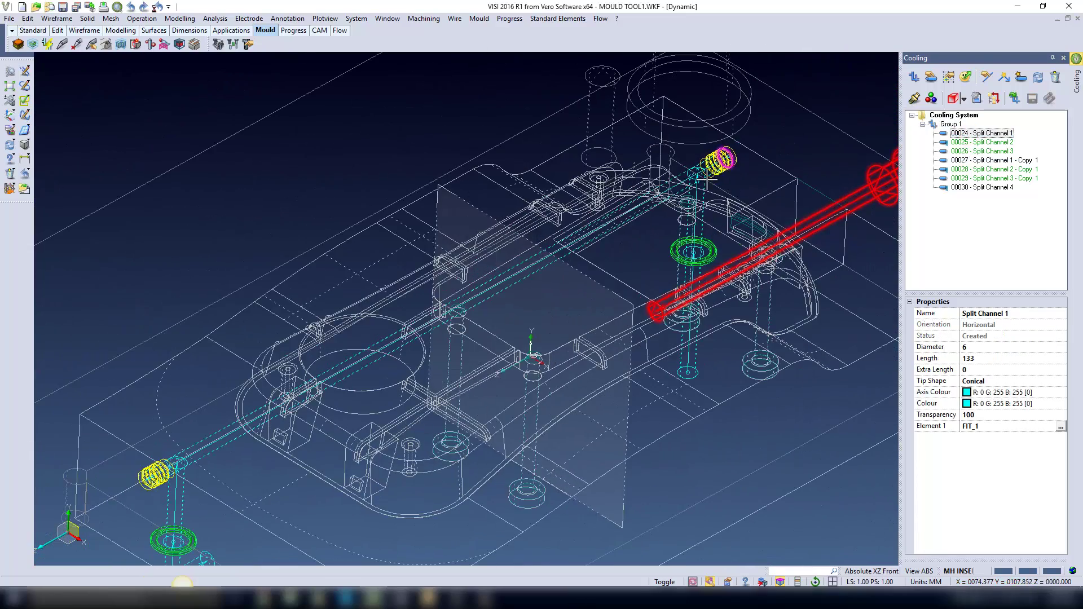
pyautogui.scroll(-4, 571, 248)
pyautogui.moveTo(493, 346)
pyautogui.mouseDown(button='middle')
pyautogui.moveTo(478, 337)
pyautogui.moveTo(519, 379)
pyautogui.moveTo(483, 370)
pyautogui.mouseUp(button='middle')
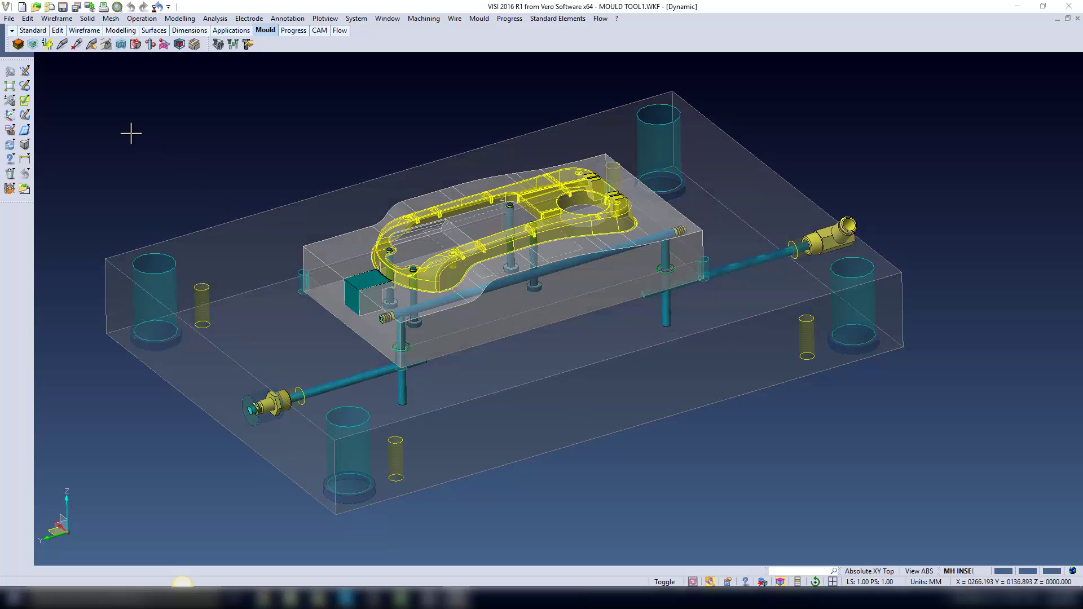
# Section the mould assembly dynamically through the cooling channels, subtract the cooling cavities from the plates, and close the section
pyautogui.click(214, 18)
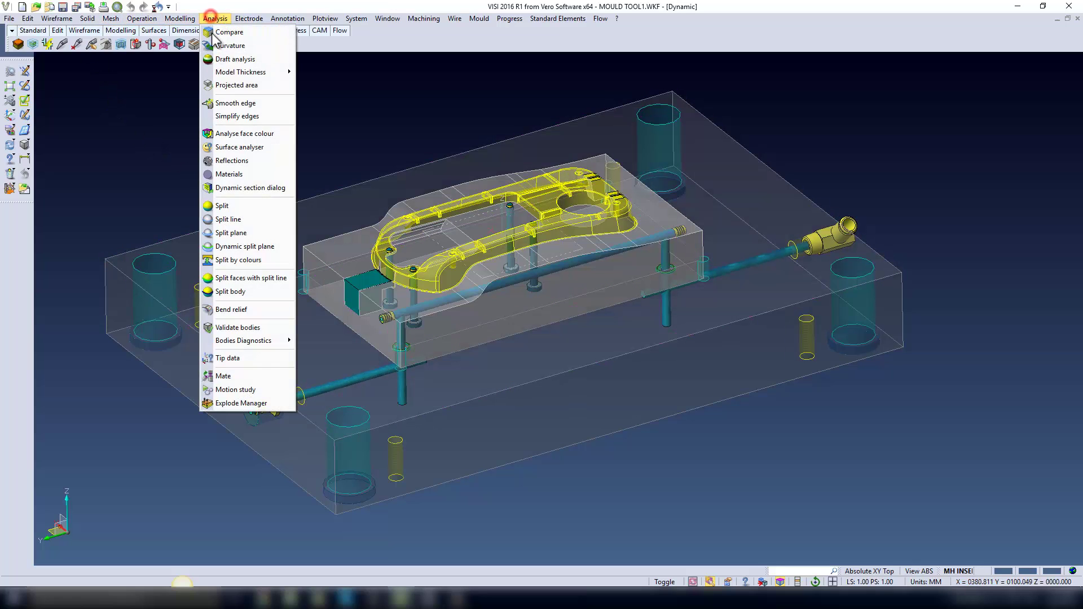
pyautogui.click(246, 188)
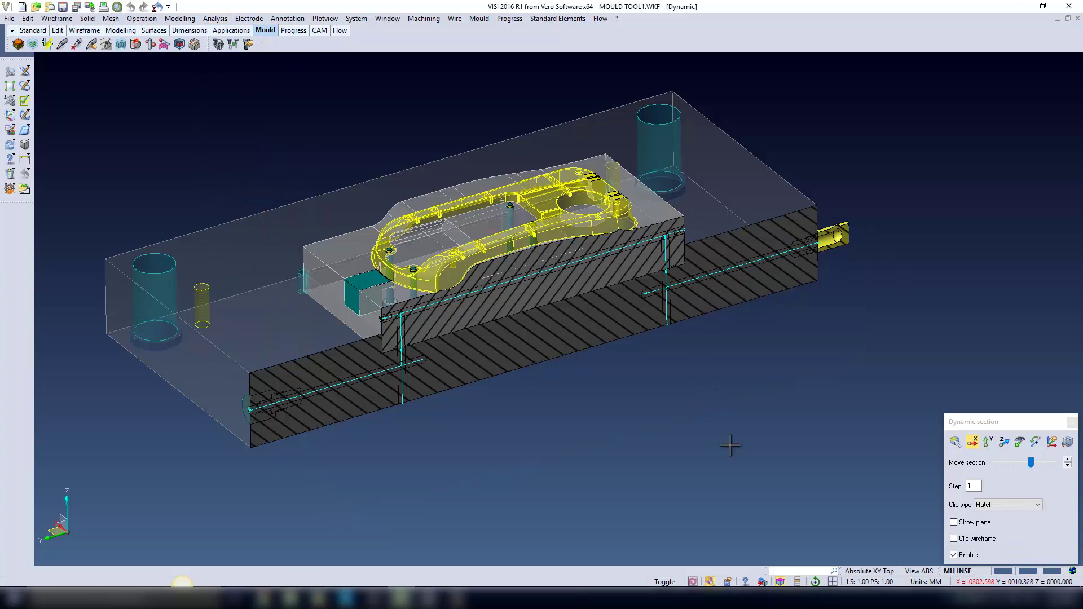
pyautogui.rightClick(203, 164)
pyautogui.click(206, 114)
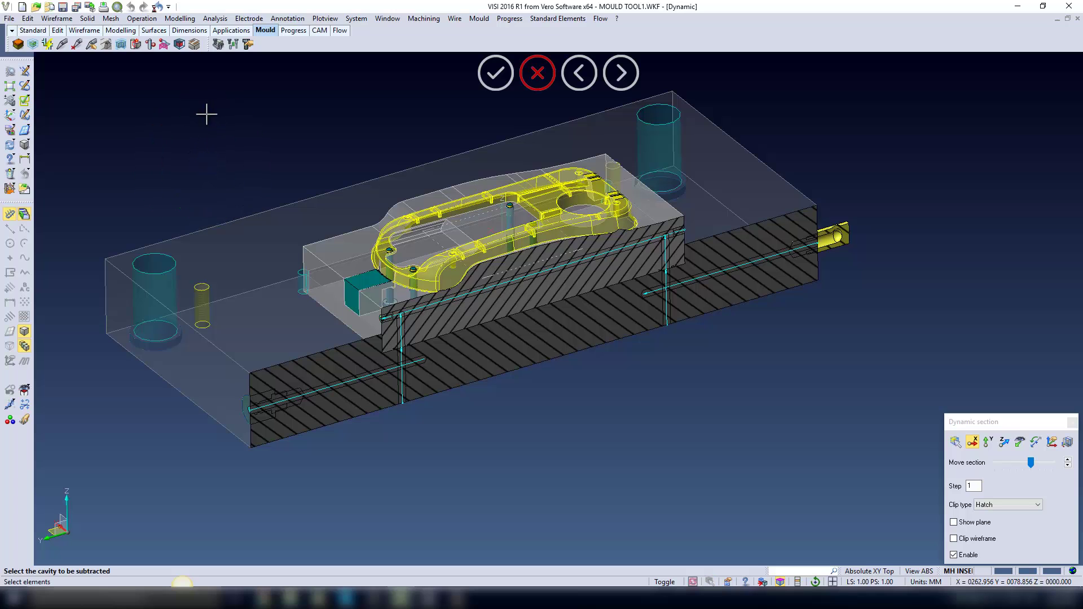
pyautogui.rightClick(230, 134)
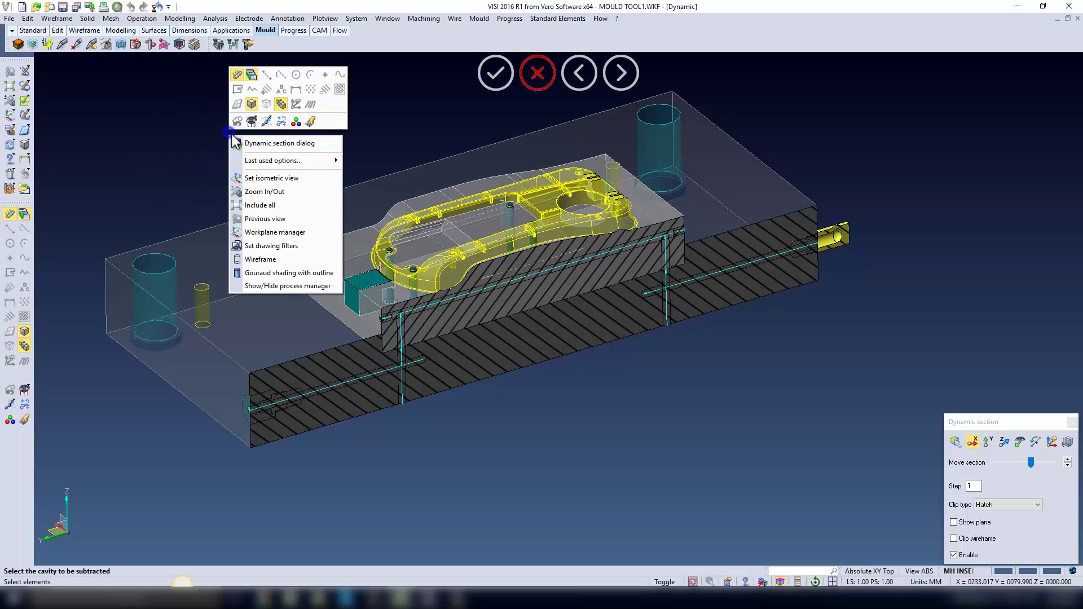
pyautogui.click(281, 125)
pyautogui.click(252, 201)
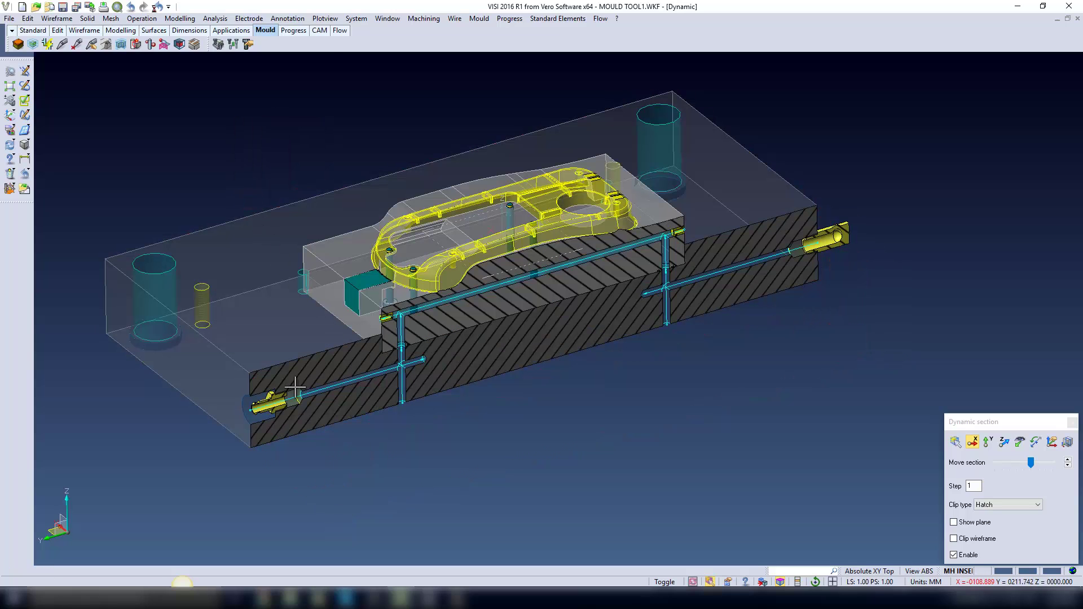
pyautogui.click(1069, 423)
# Reopen the cooling manager, expand Group 1, and add a second group to the cooling system
pyautogui.click(479, 18)
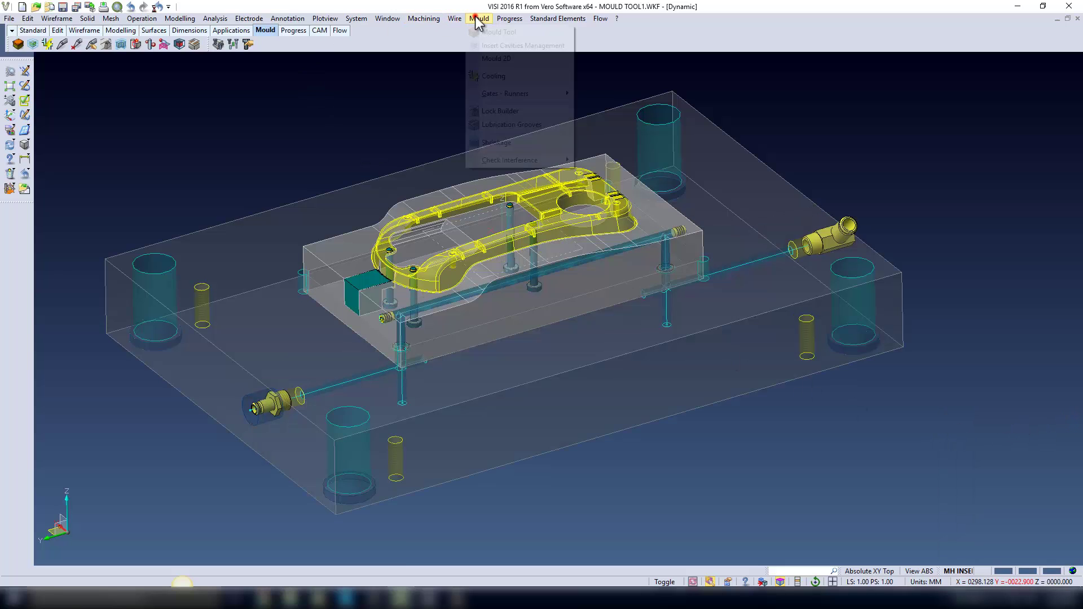
pyautogui.click(485, 74)
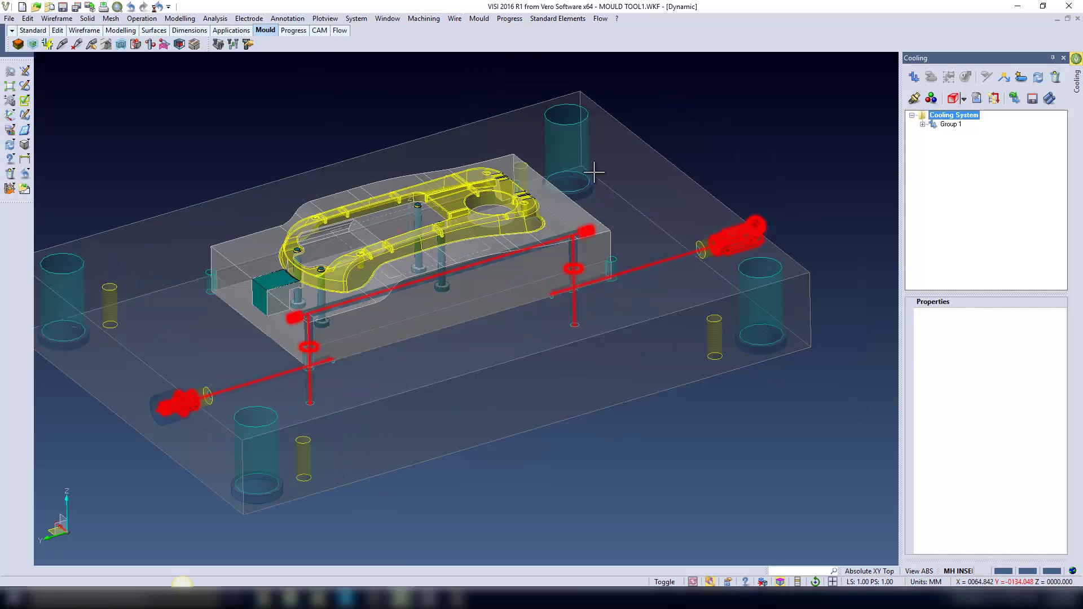
pyautogui.click(924, 124)
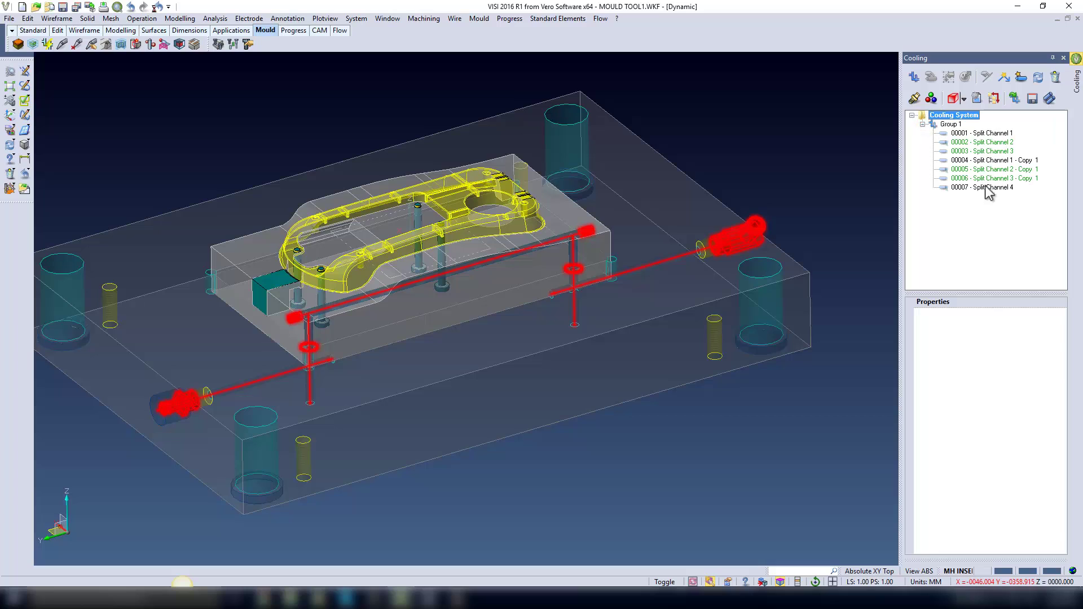
pyautogui.click(915, 78)
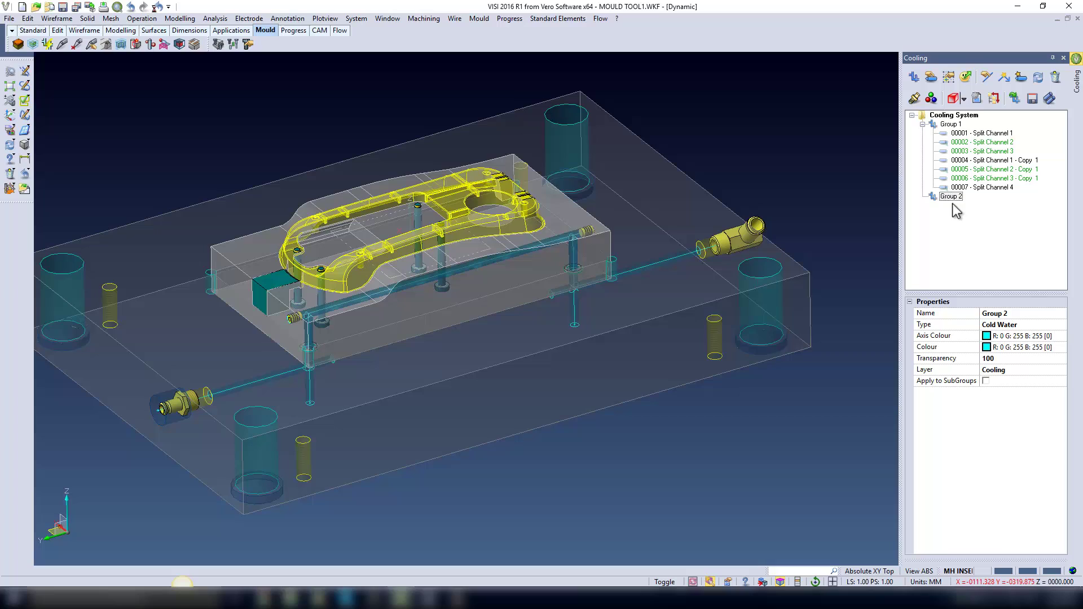
# Rename Group 1 as Bolster Plate and Group 2 as Cavity Insert
pyautogui.click(949, 124)
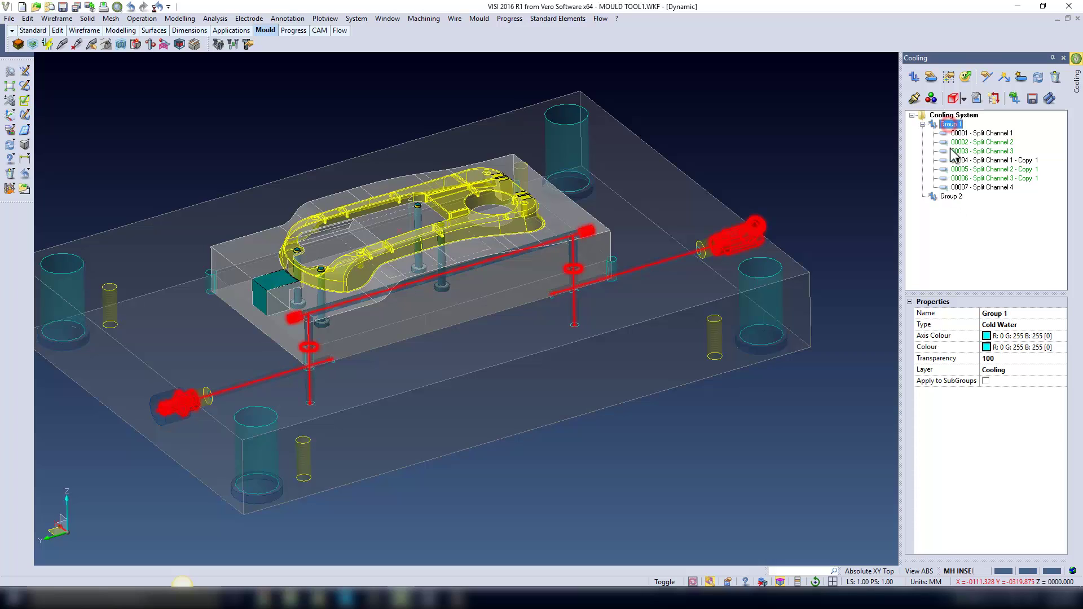
pyautogui.click(1028, 313)
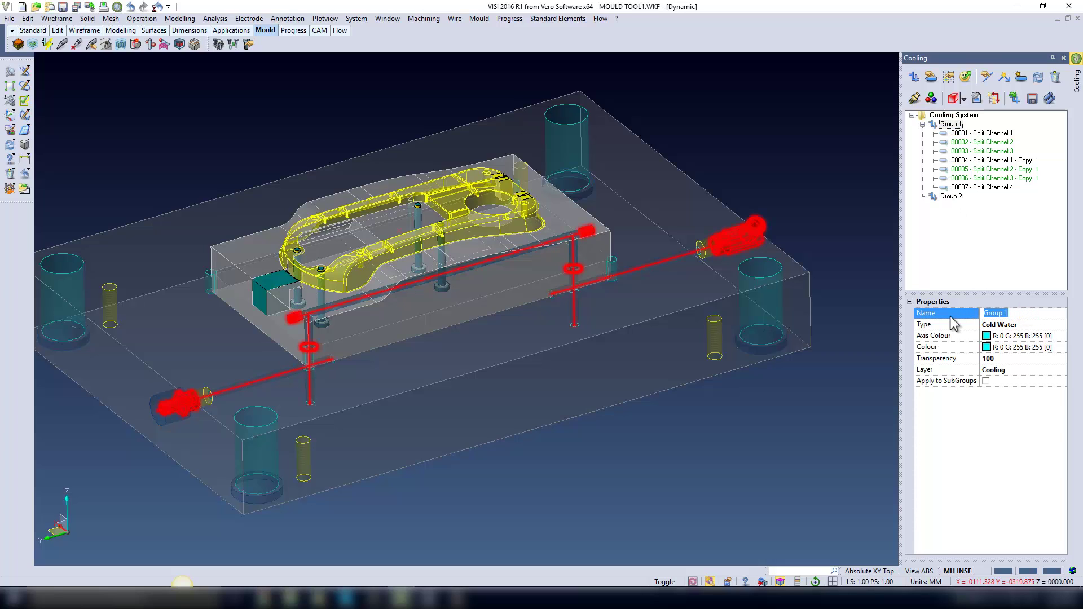
pyautogui.write('Bolster Plate')
pyautogui.press('Return')
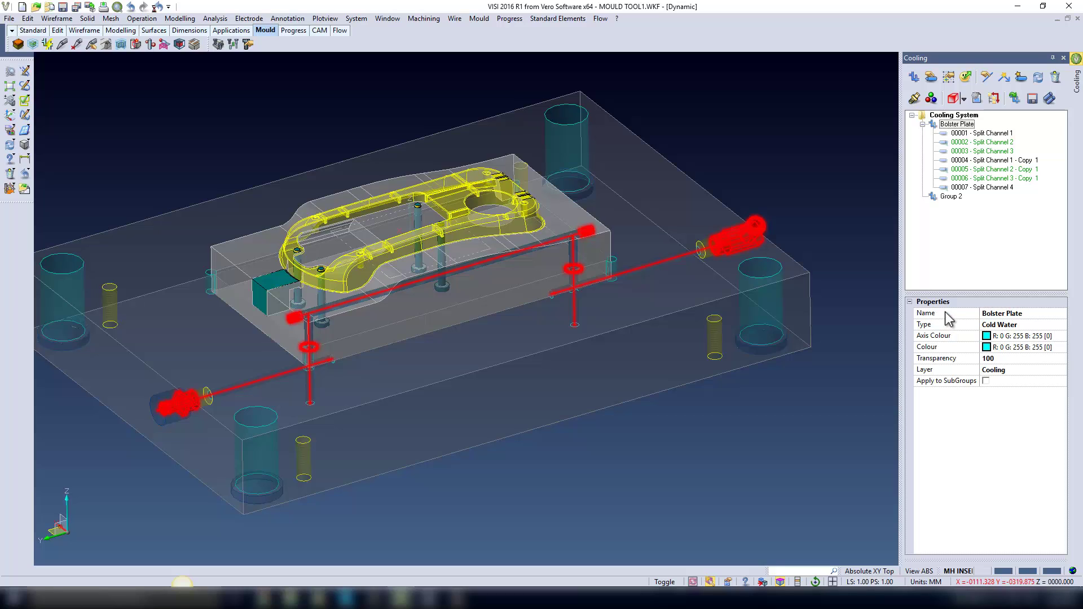
pyautogui.click(948, 197)
pyautogui.click(1018, 313)
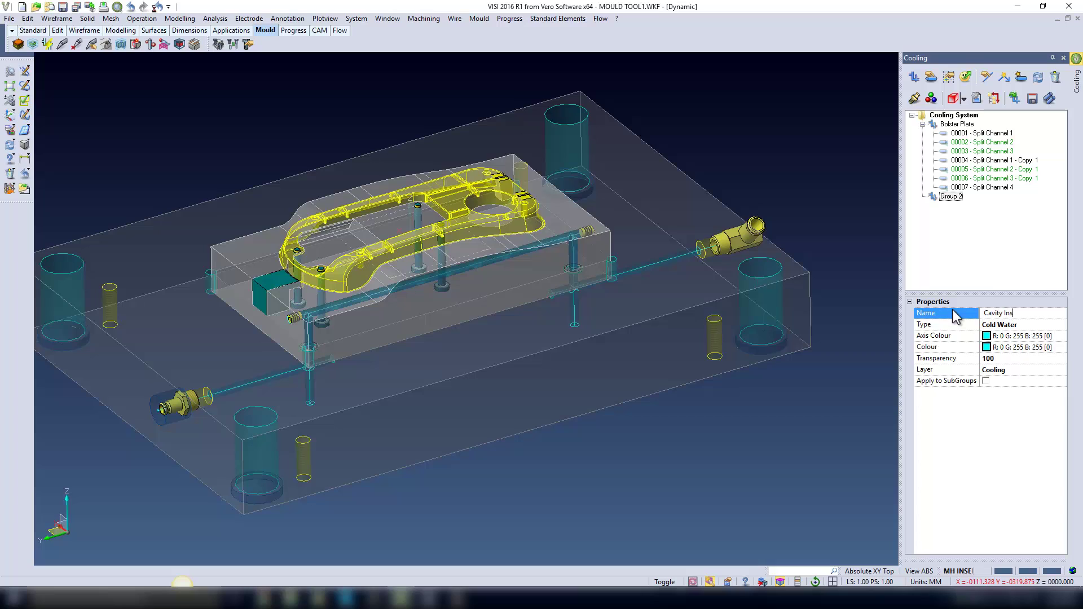
pyautogui.press('Return')
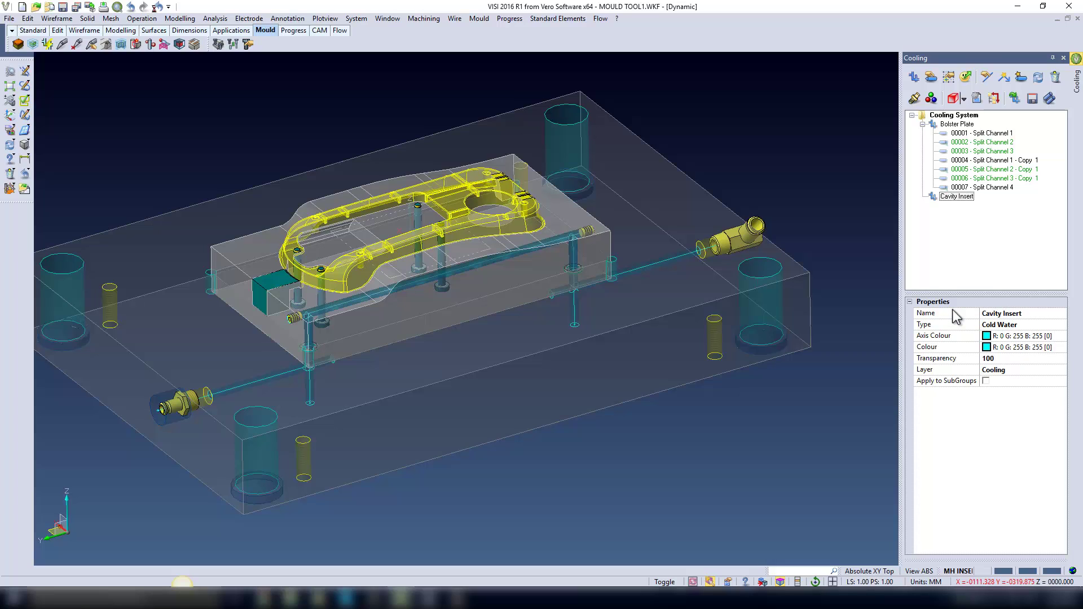
# Move Split Channel 3, Split Channel 3 - Copy 1 and Split Channel 4 from the Bolster Plate group into the Cavity Insert group
pyautogui.click(970, 134)
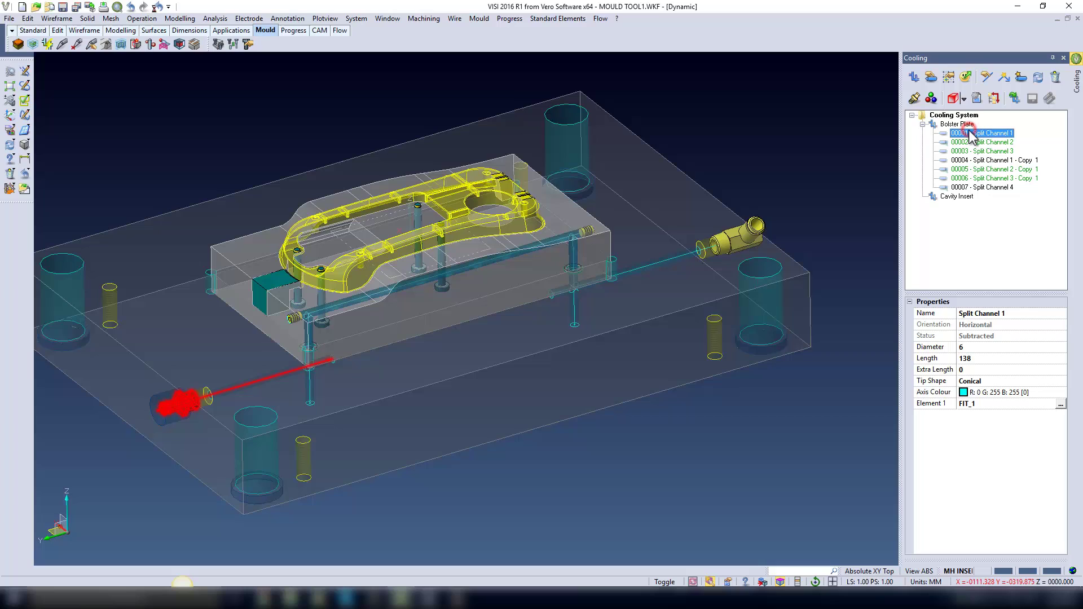
pyautogui.click(969, 142)
pyautogui.click(971, 151)
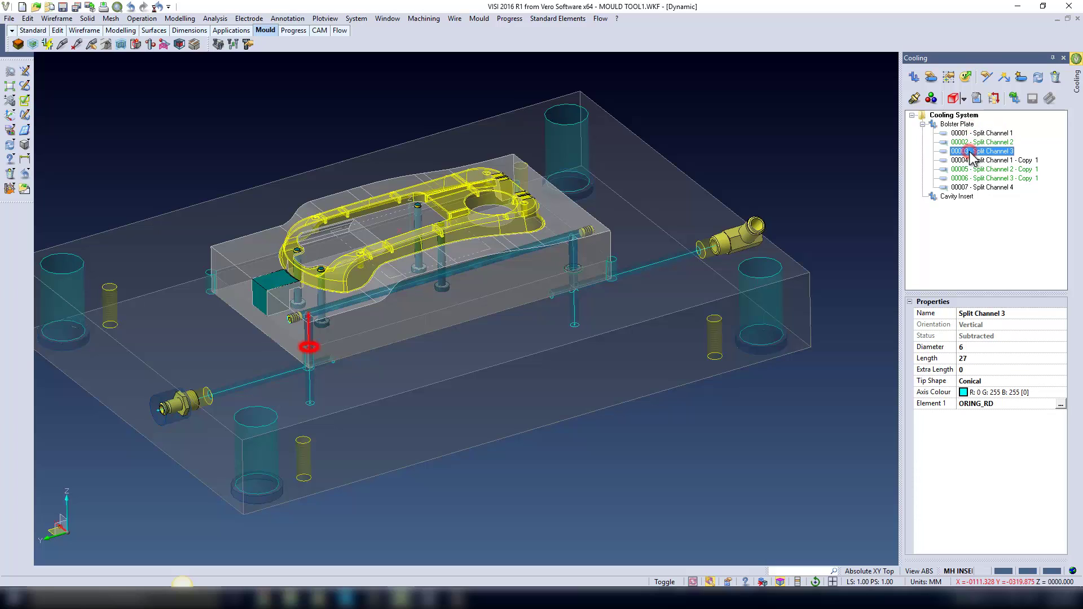
pyautogui.moveTo(971, 155); pyautogui.dragTo(959, 196)
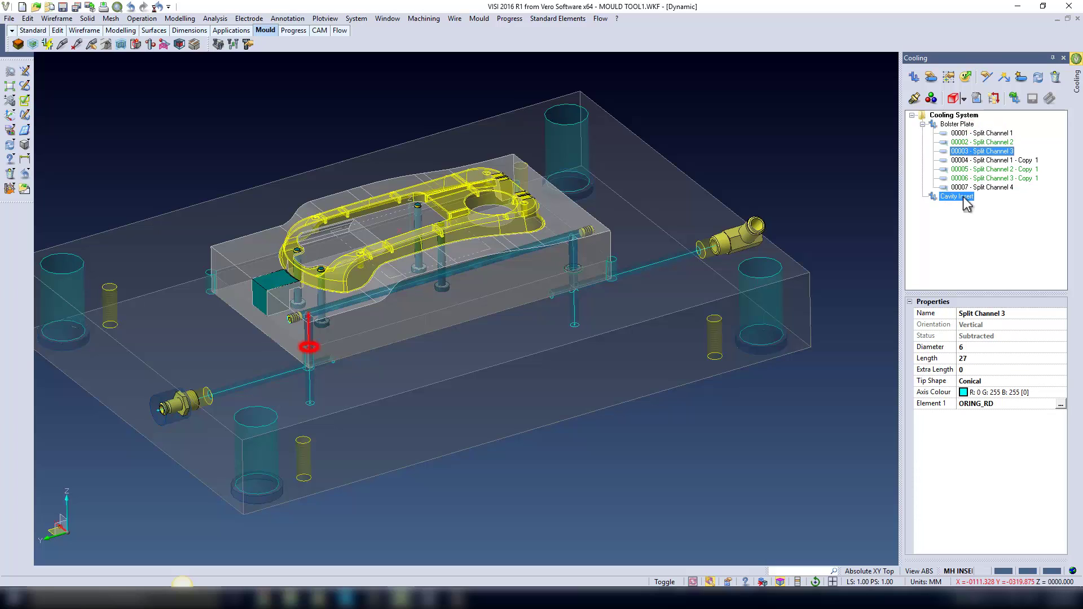
pyautogui.click(922, 188)
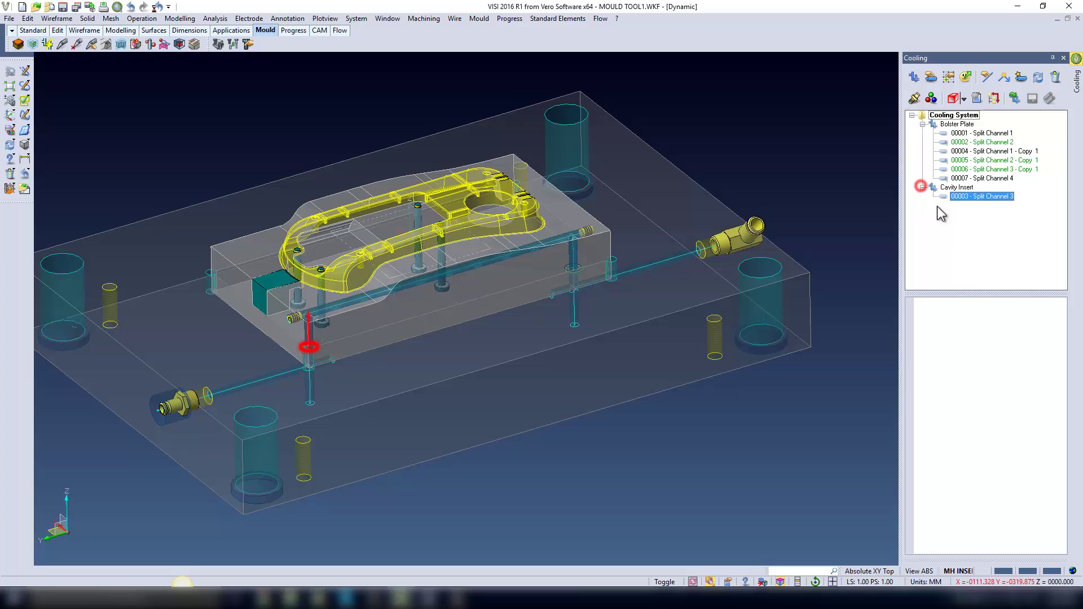
pyautogui.click(982, 169)
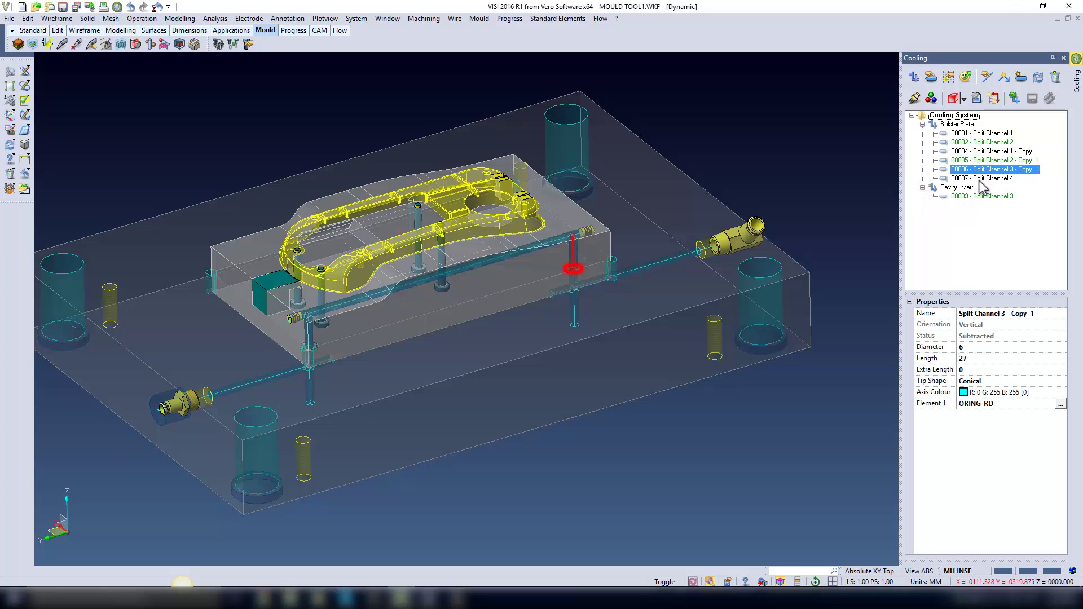
pyautogui.keyDown('ctrl'); pyautogui.click(980, 179); pyautogui.keyUp('ctrl')
pyautogui.moveTo(980, 178); pyautogui.dragTo(962, 195)
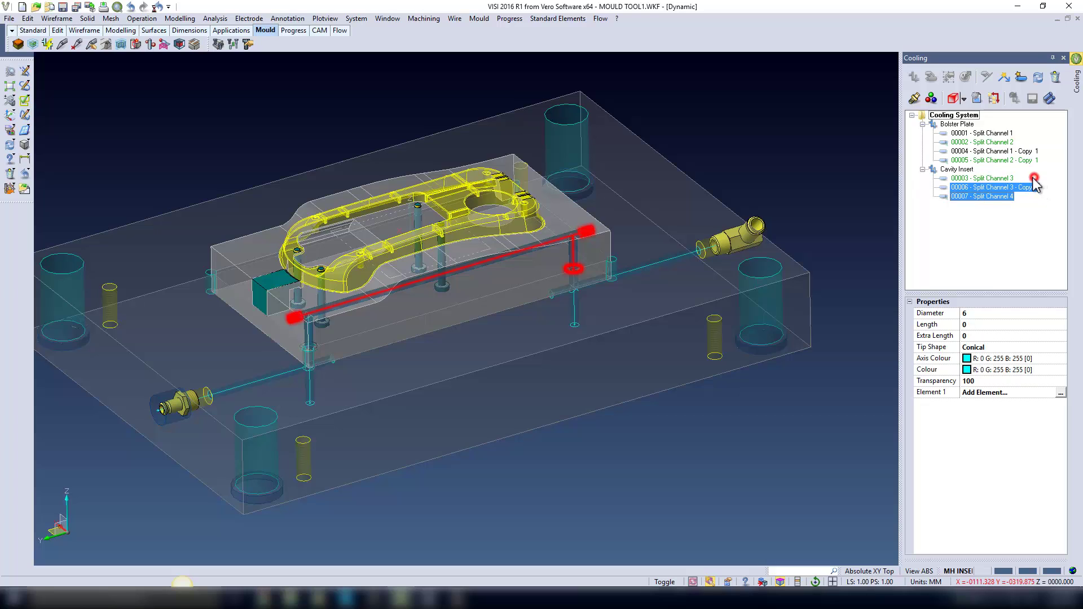
# Highlight the channels of the Cavity Insert group, the Bolster Plate group and the whole cooling system to check the grouping
pyautogui.keyDown('ctrl'); pyautogui.click(1033, 178); pyautogui.keyUp('ctrl')
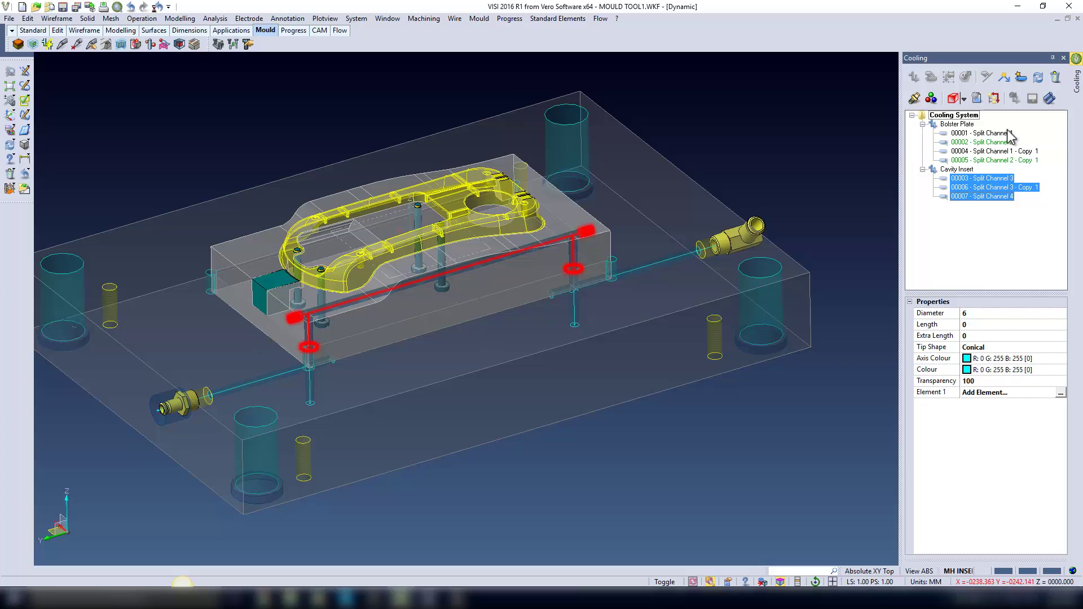
pyautogui.moveTo(1024, 131); pyautogui.dragTo(994, 170)
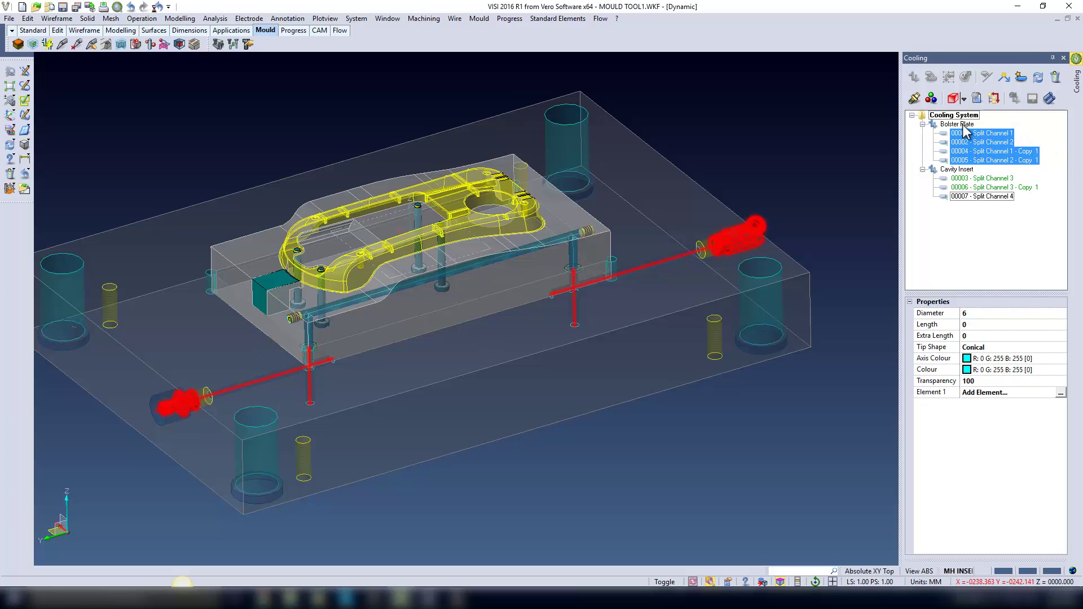
pyautogui.click(941, 116)
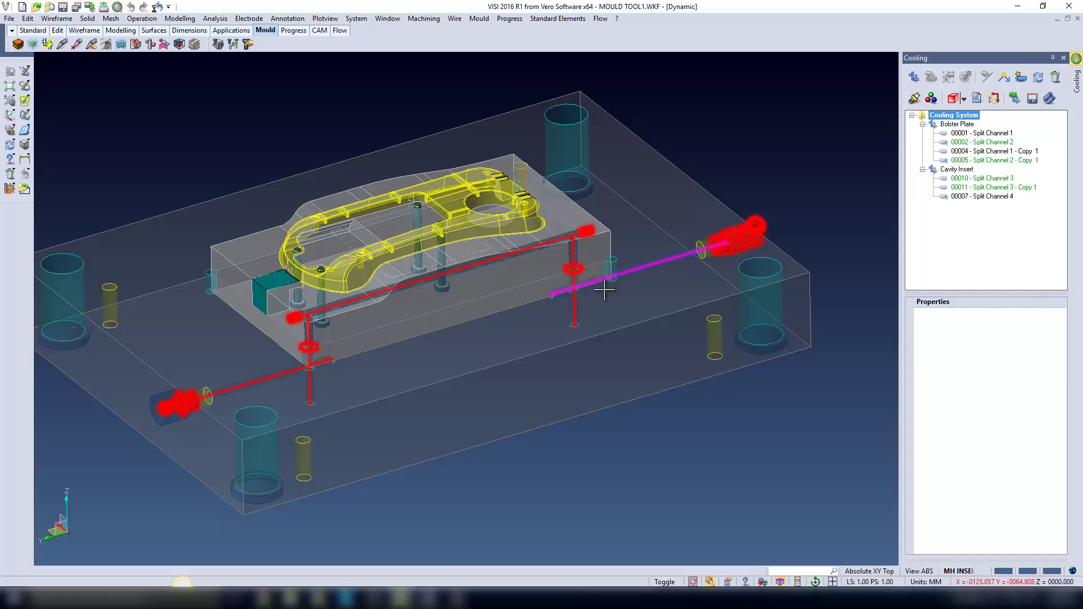
# Solidify Split Channel 3 - Copy 1 and Split Channel 2 - Copy 1 in the cooling manager and close it
pyautogui.click(957, 186)
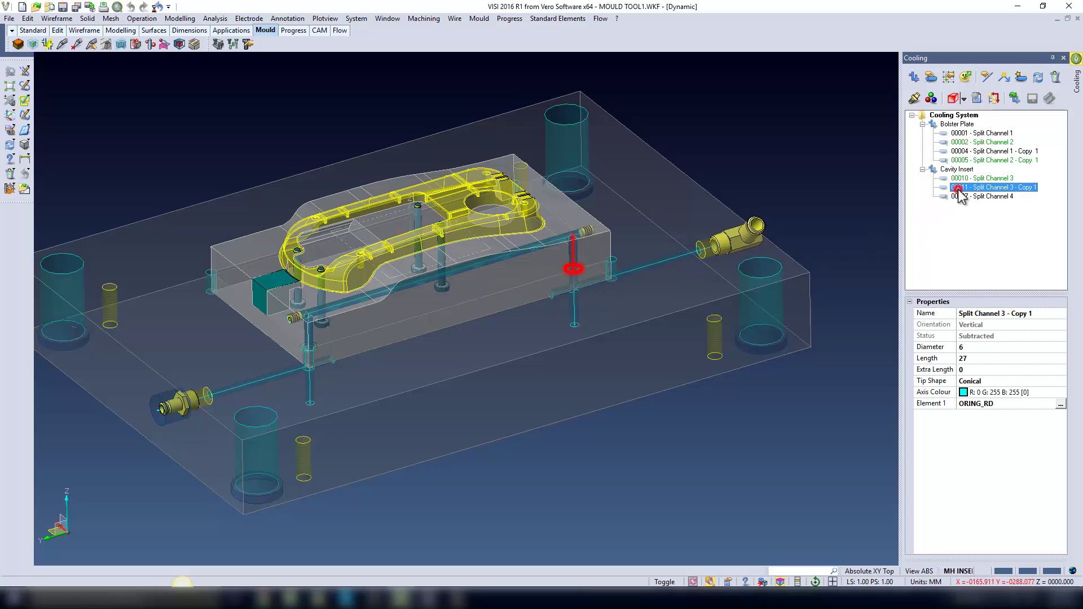
pyautogui.rightClick(957, 190)
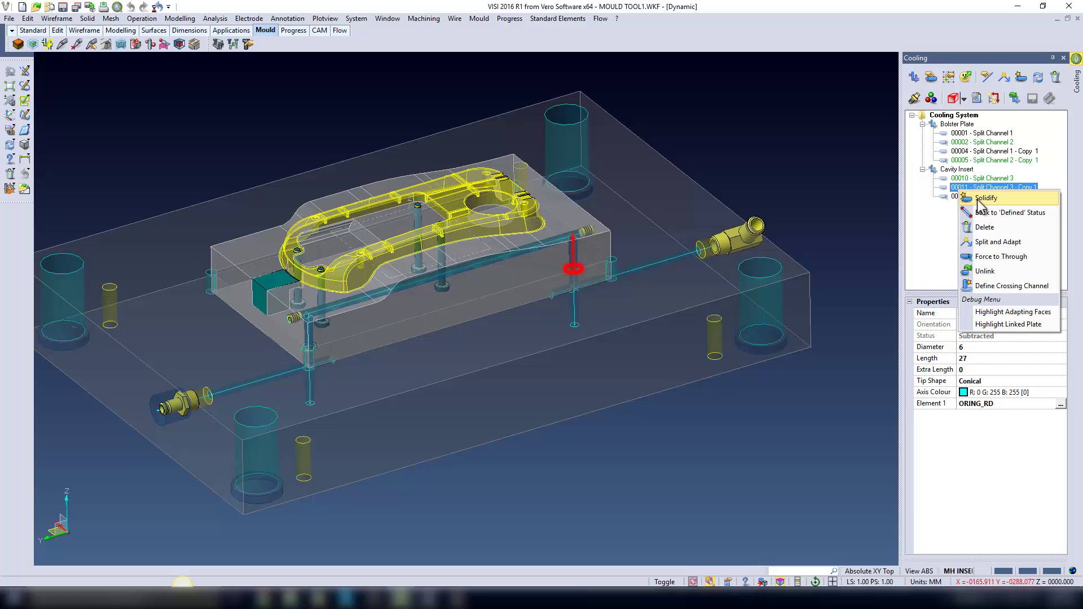
pyautogui.click(979, 198)
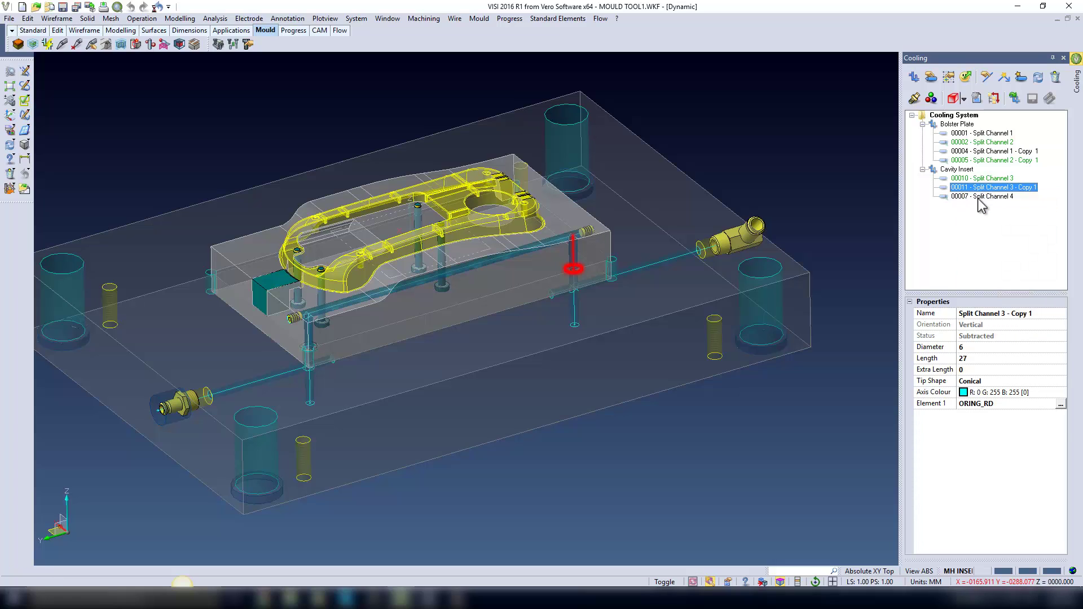
pyautogui.click(959, 160)
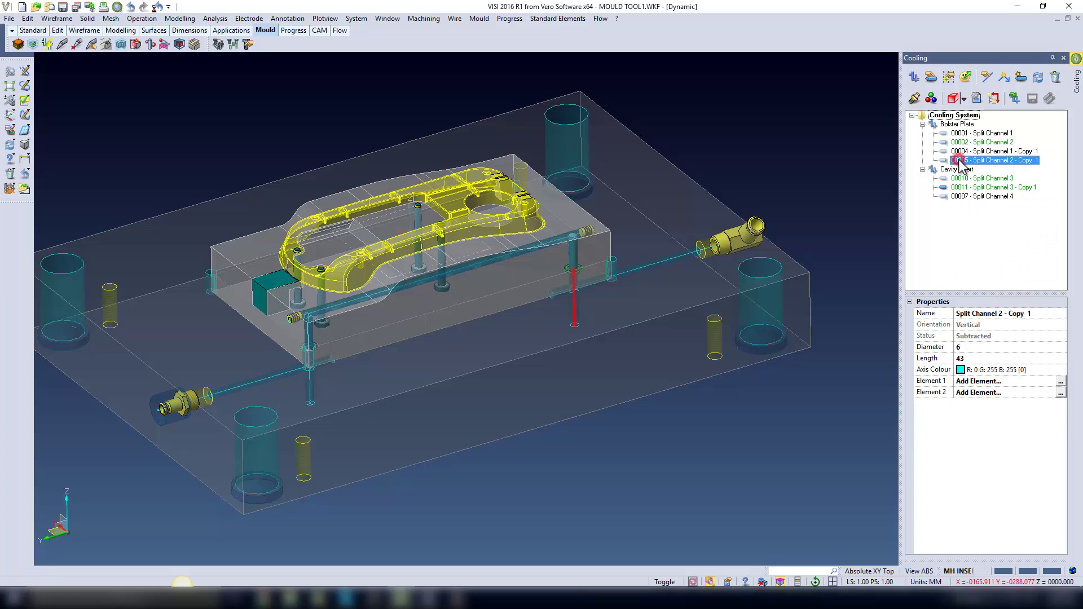
pyautogui.rightClick(960, 163)
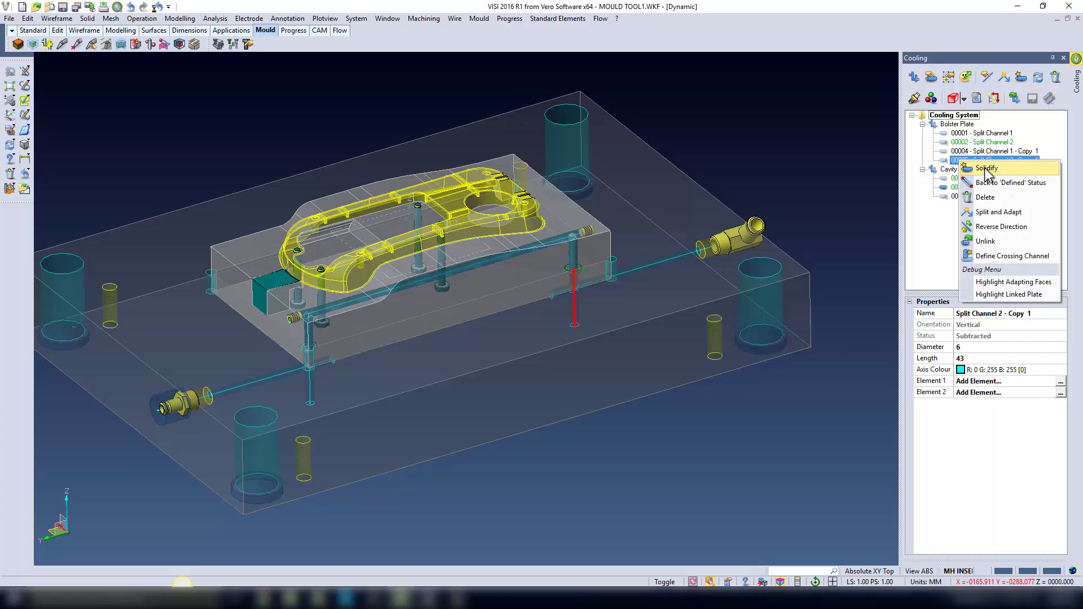
pyautogui.click(986, 170)
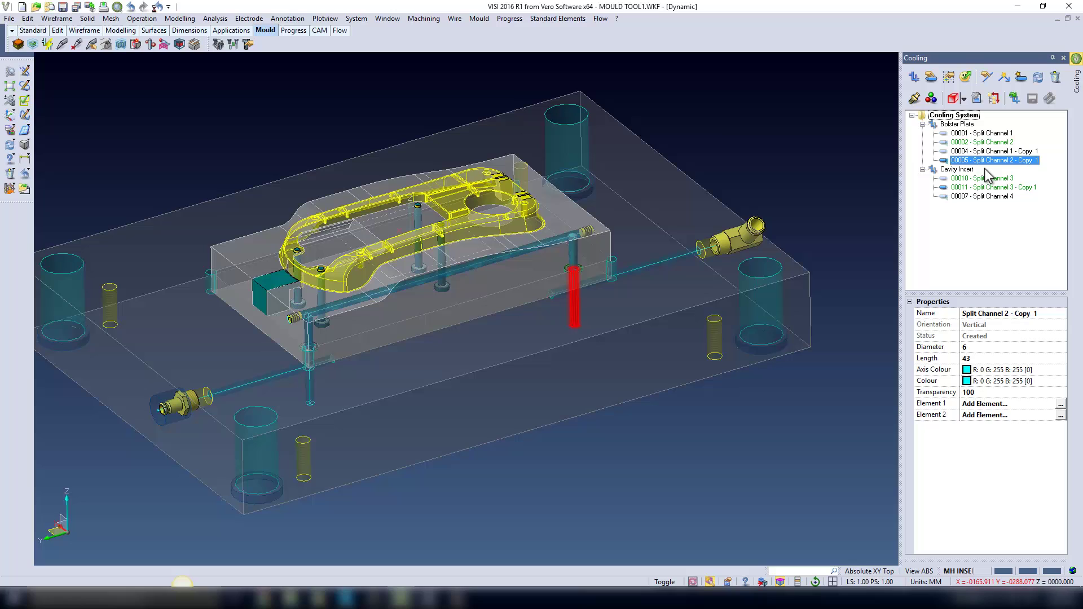
pyautogui.click(1067, 58)
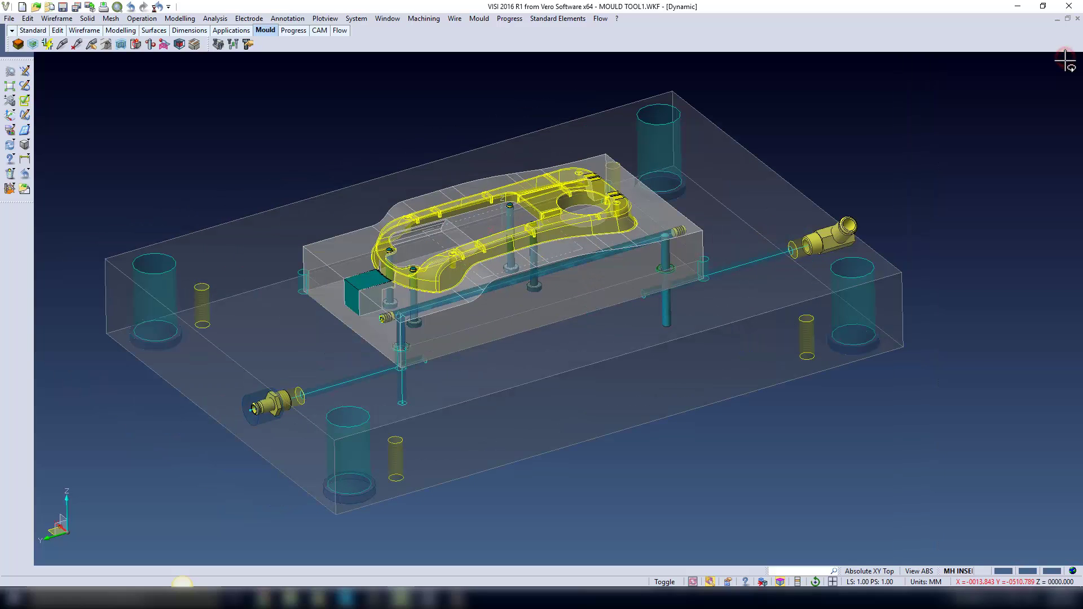
# In wireframe display, translate the two solidified vertical channels with their O-ring 32 mm along the Y axis
pyautogui.rightClick(940, 177)
pyautogui.click(941, 131)
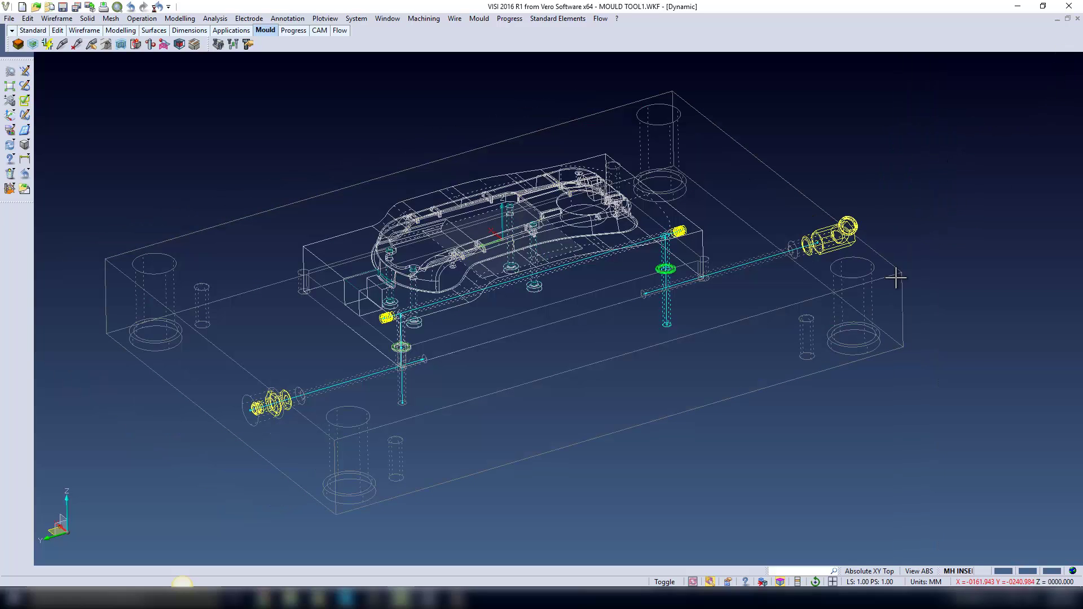
pyautogui.click(27, 19)
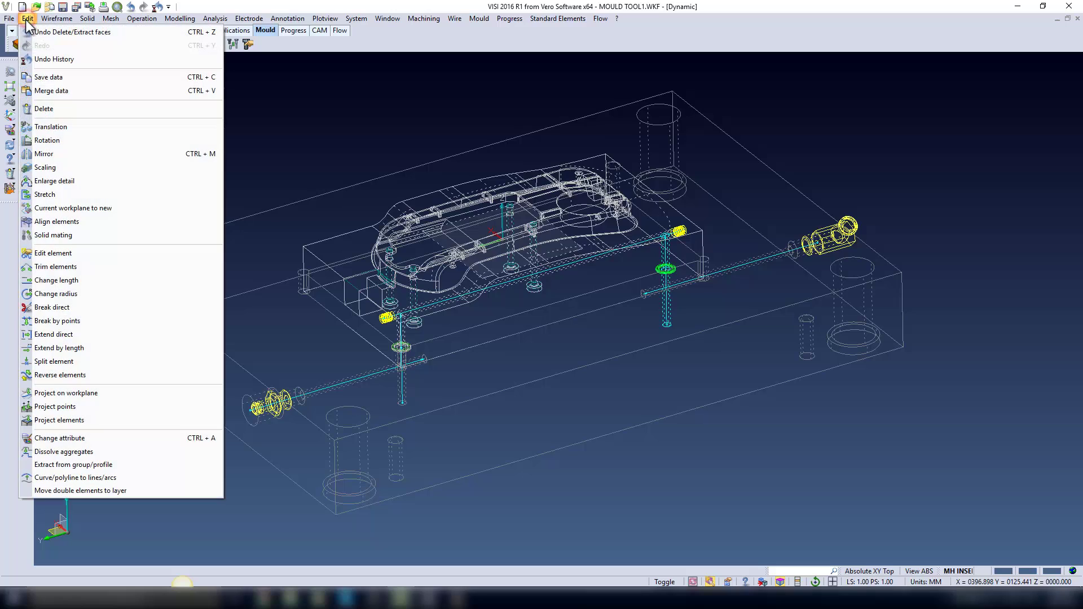
pyautogui.click(43, 127)
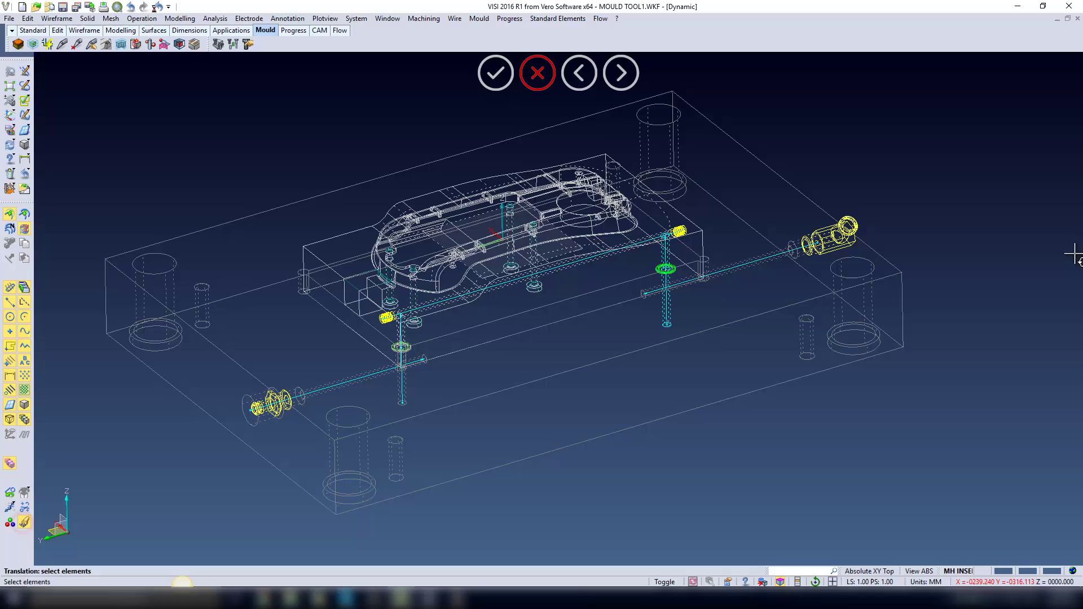
pyautogui.click(660, 255)
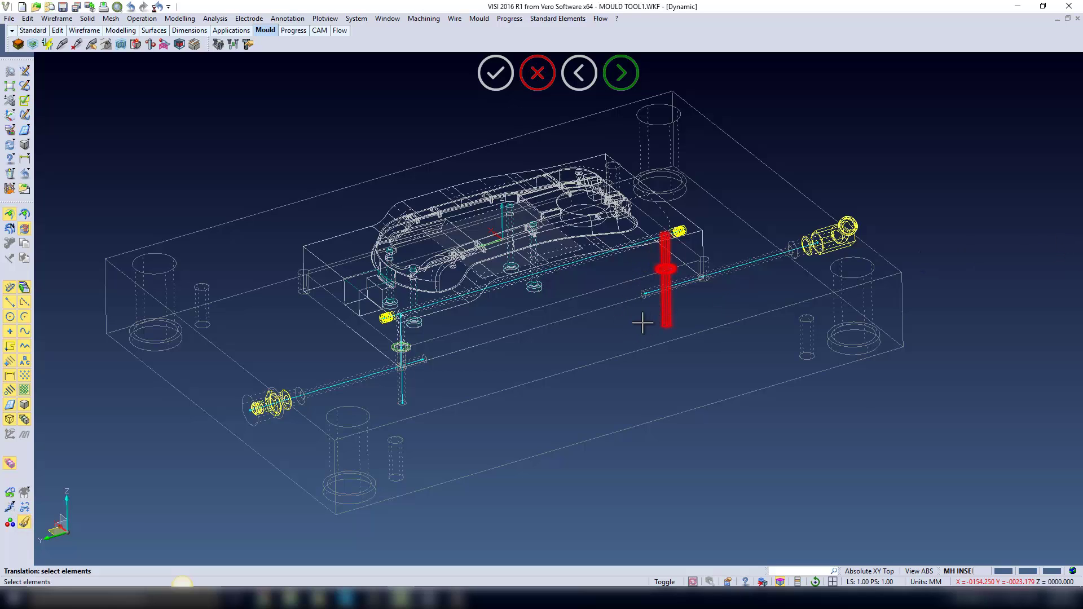
pyautogui.rightClick(617, 332)
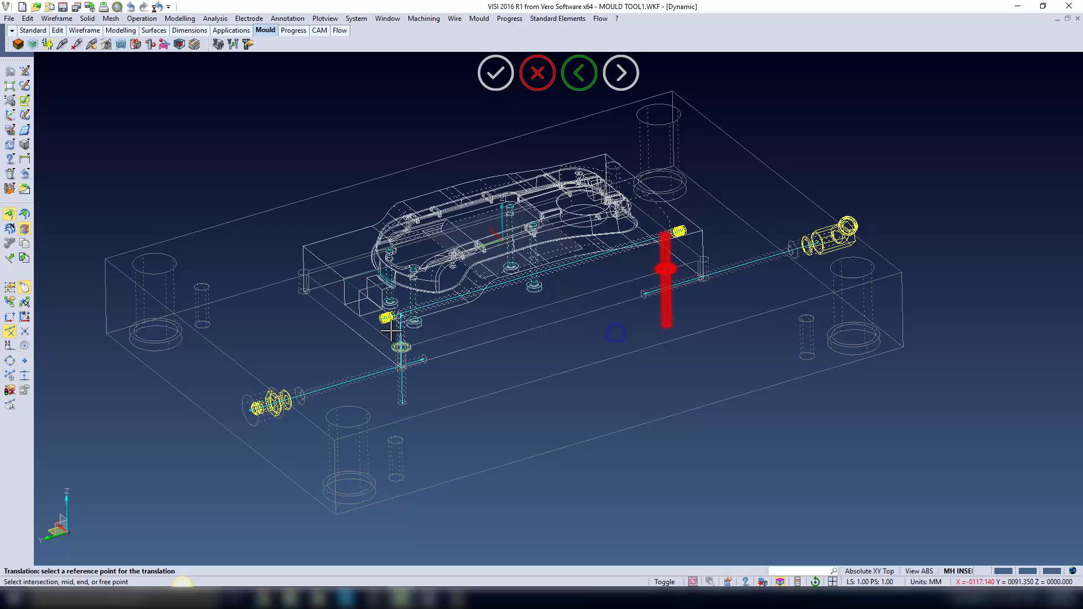
pyautogui.click(9, 258)
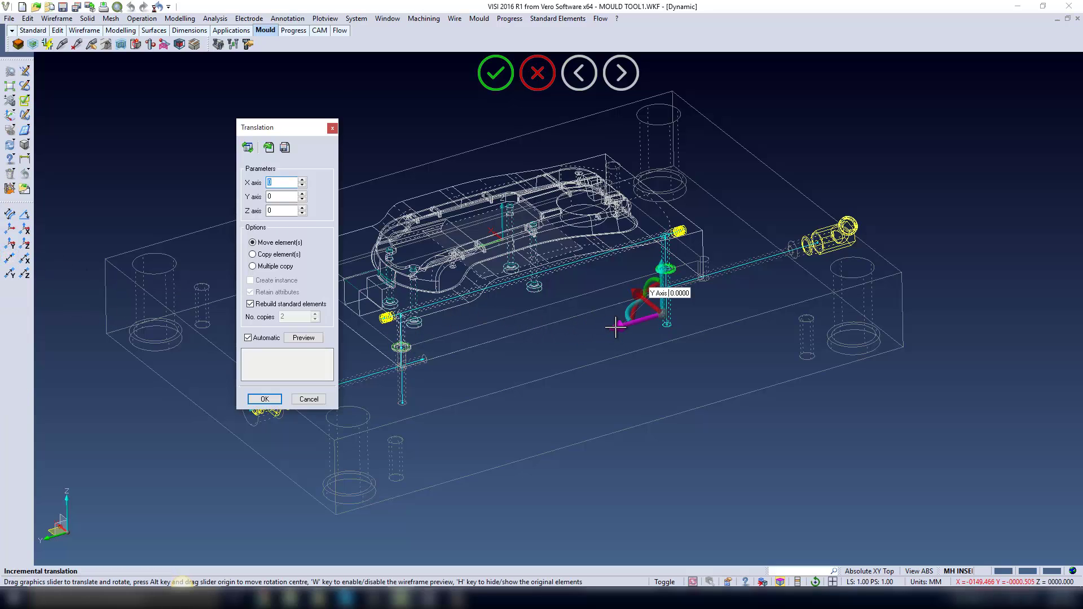
pyautogui.moveTo(615, 327); pyautogui.dragTo(576, 340)
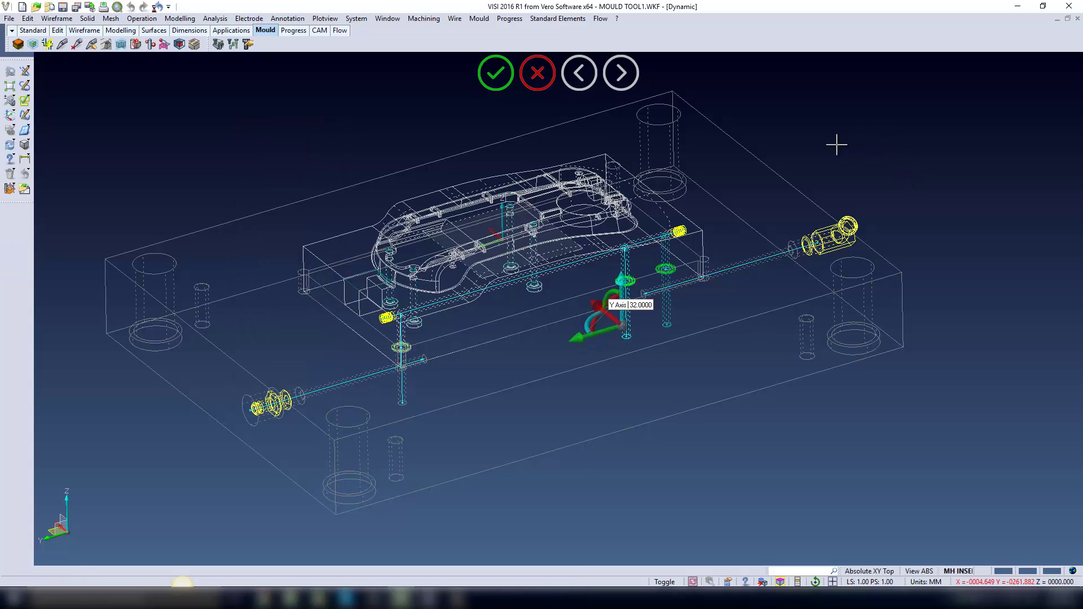
pyautogui.press('Escape')
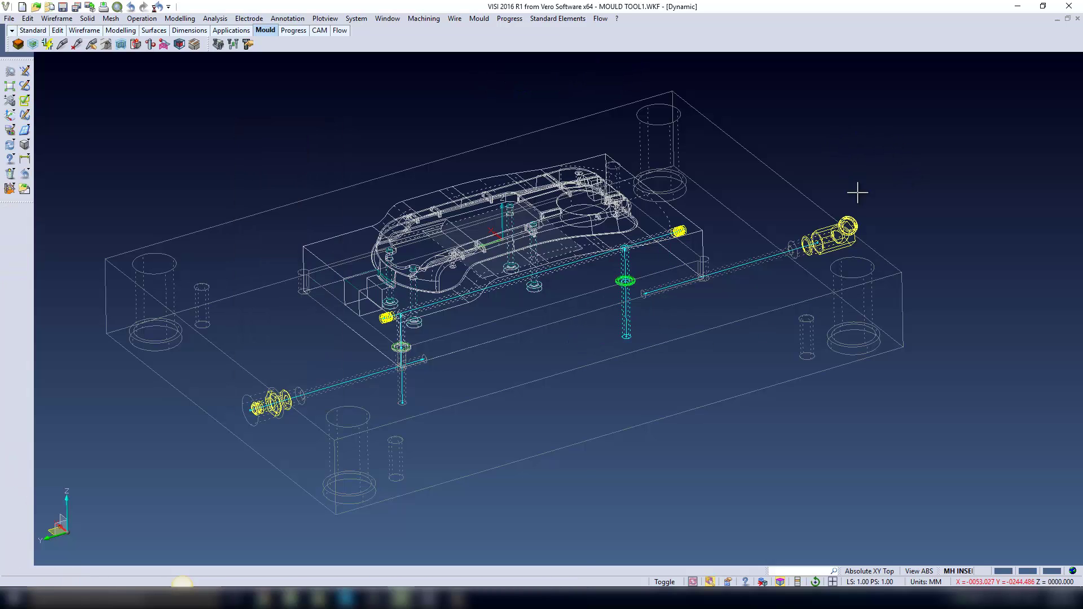
# Reopen the cooling manager and solidify Split Channel 1 - Copy 1, the horizontal channel with the 90-degree fitting
pyautogui.click(477, 19)
pyautogui.click(492, 76)
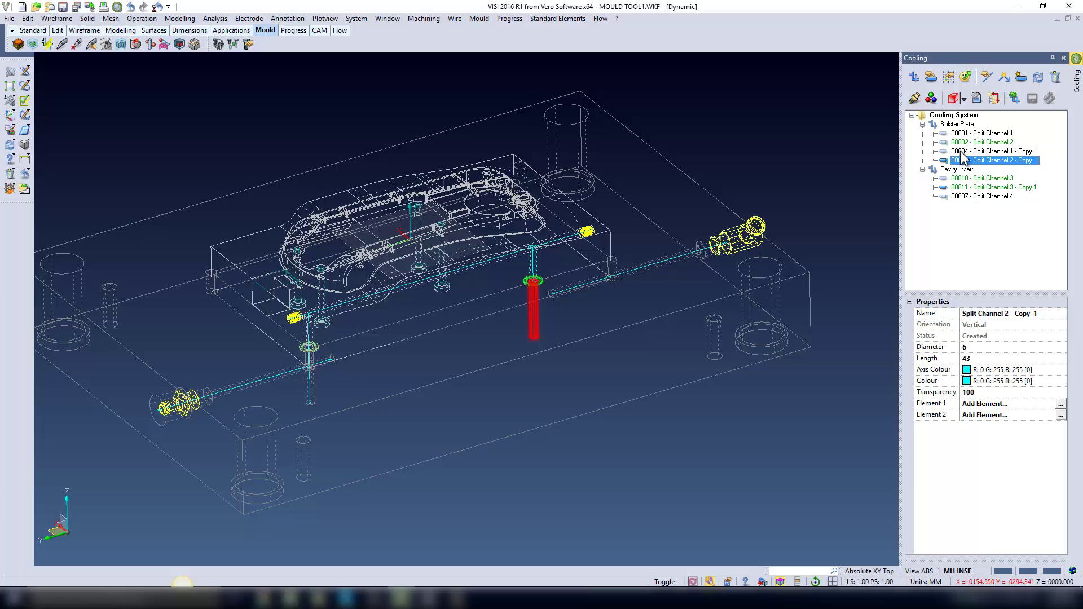
pyautogui.click(960, 151)
pyautogui.rightClick(962, 156)
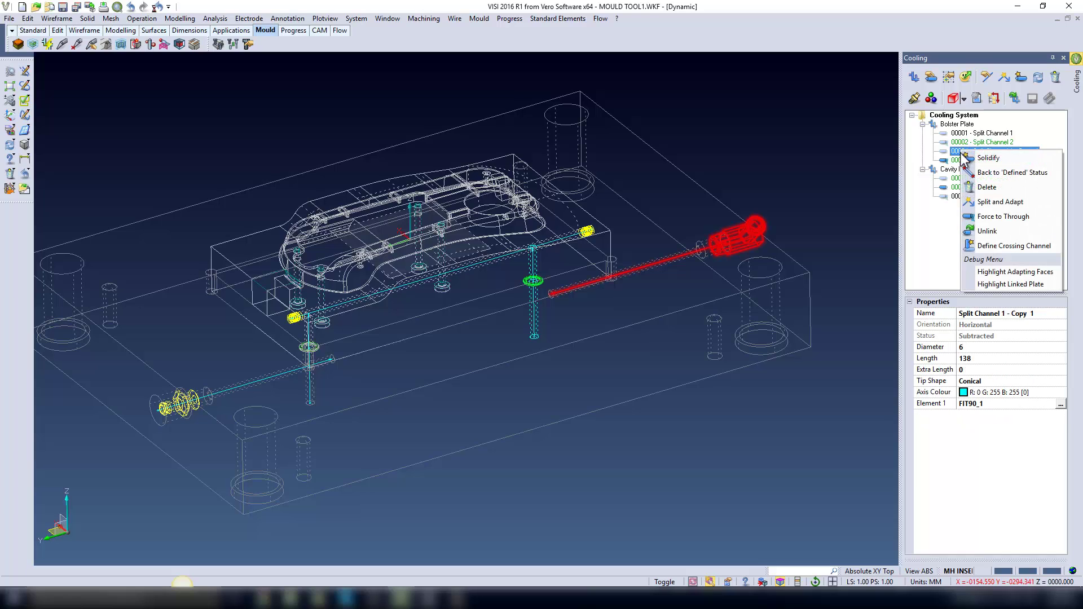
pyautogui.click(978, 157)
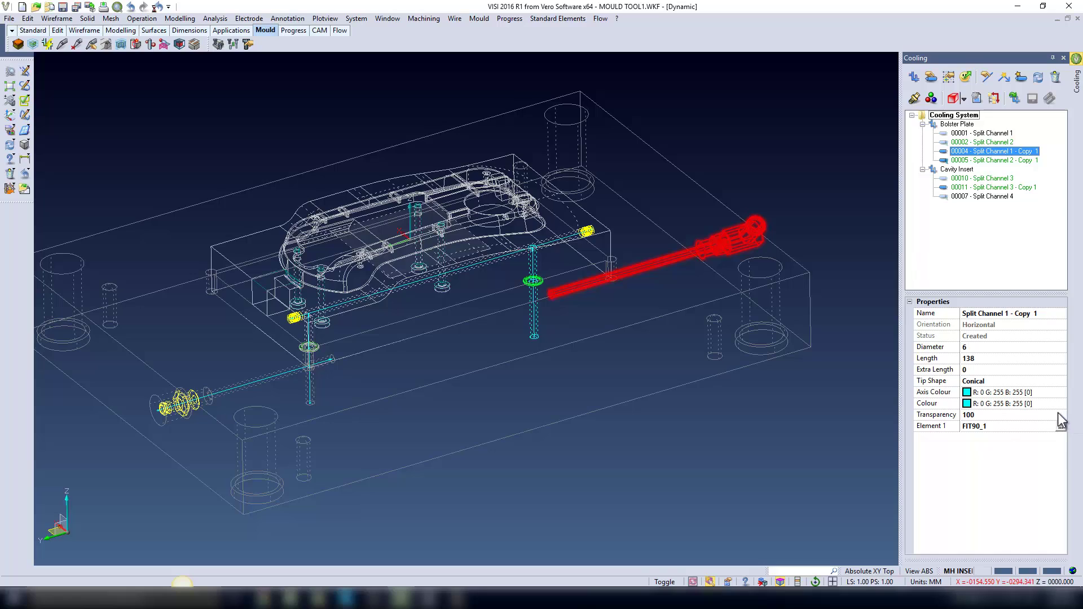
# Set the length of Split Channel 1 - Copy 1 to 160 and close the cooling manager
pyautogui.click(1034, 356)
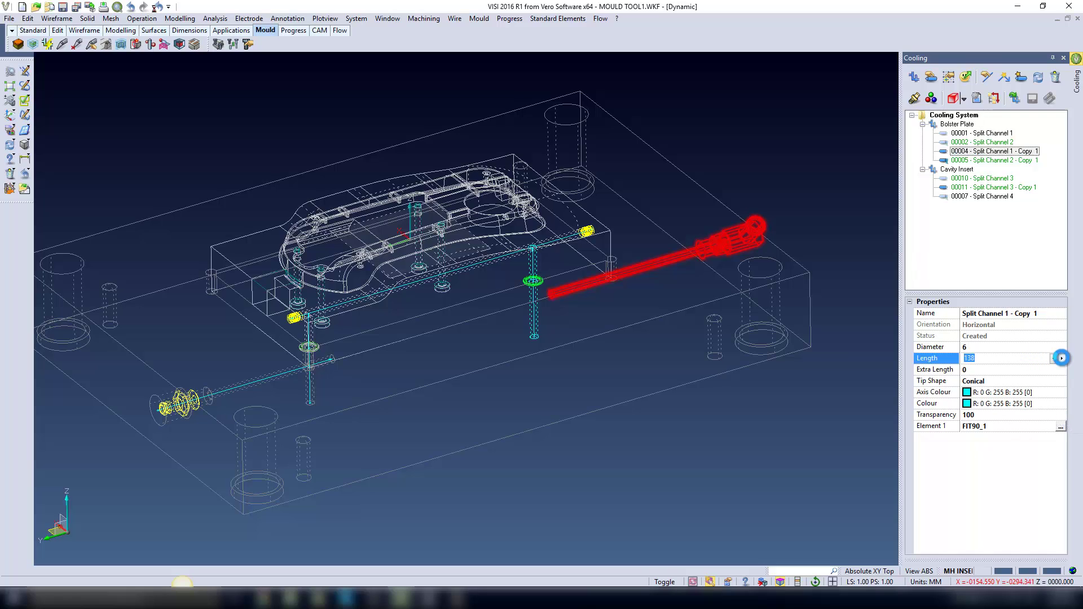
pyautogui.click(1061, 359)
pyautogui.click(1061, 357)
pyautogui.click(1061, 358)
pyautogui.click(1061, 357)
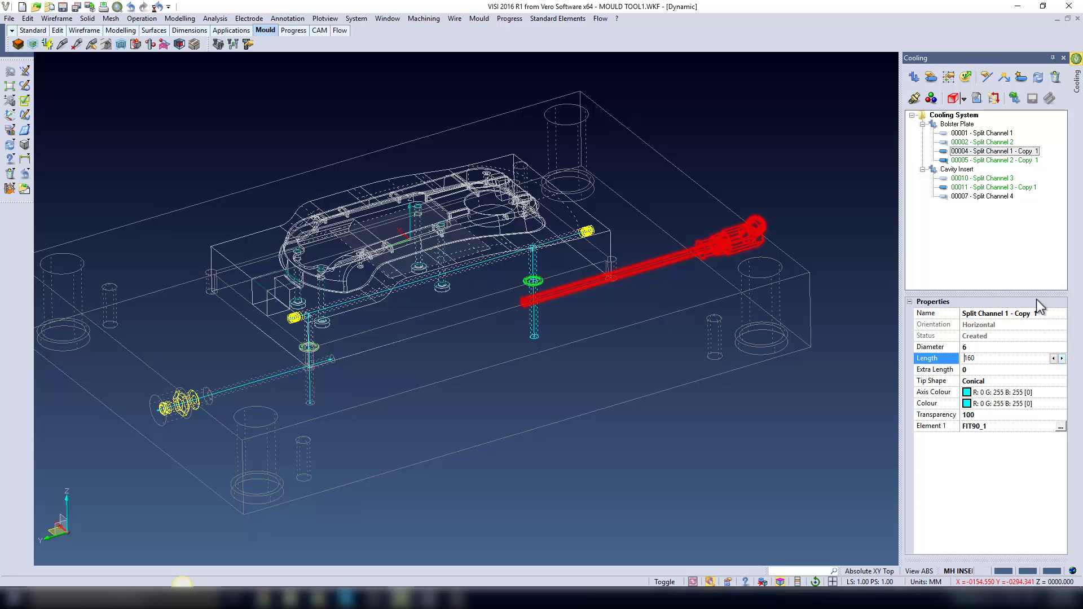
pyautogui.click(1076, 58)
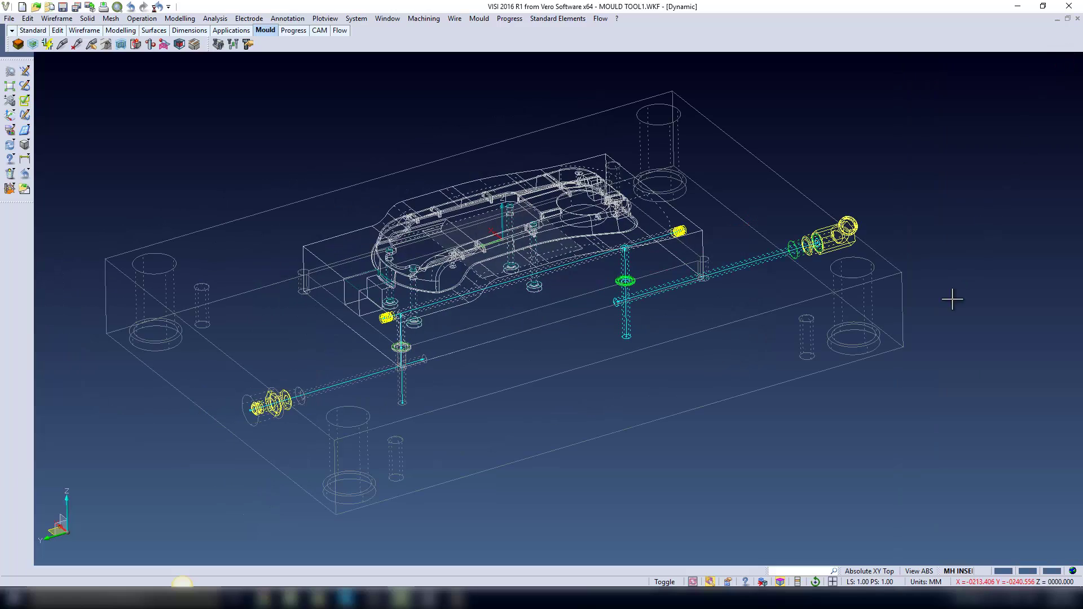
# Subtract the cavities of all elements from the plates, skipping locked and invisible solids, and return to the shaded display
pyautogui.moveTo(736, 429); pyautogui.dragTo(740, 382, button='right')
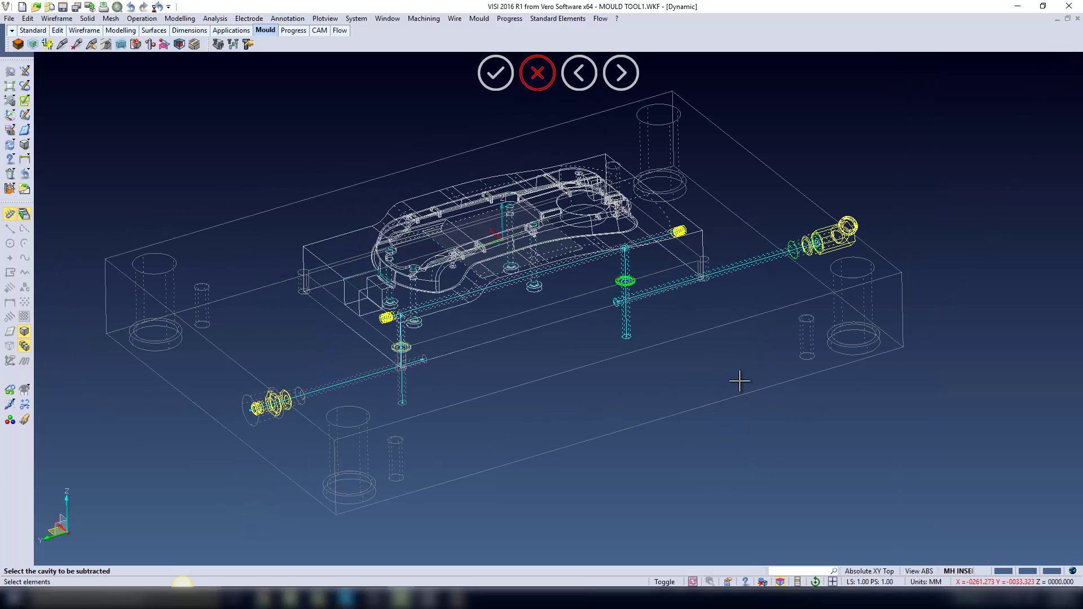
pyautogui.click(24, 406)
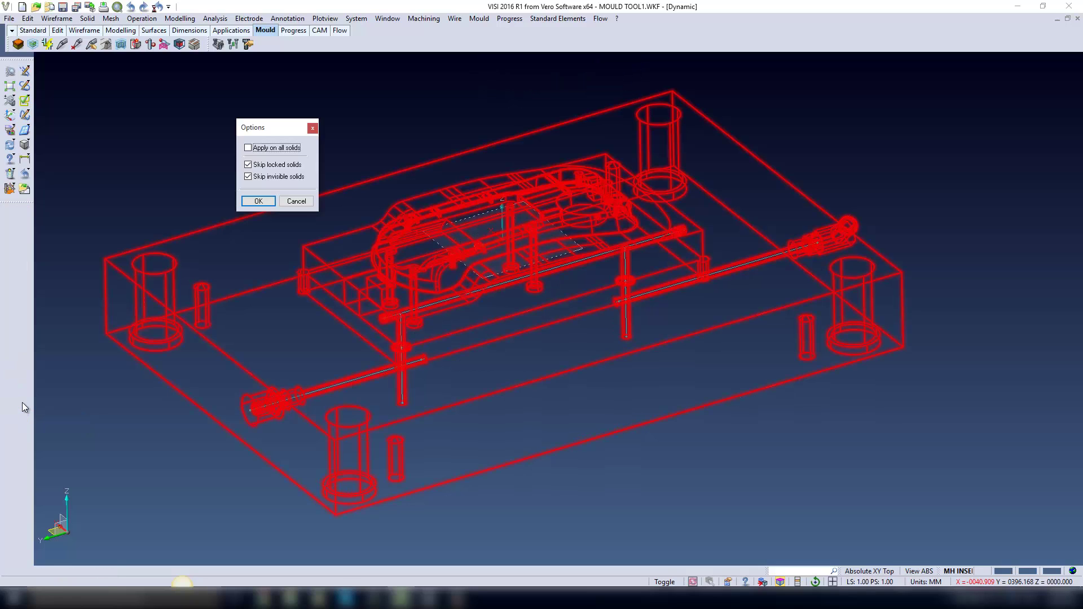
pyautogui.click(258, 201)
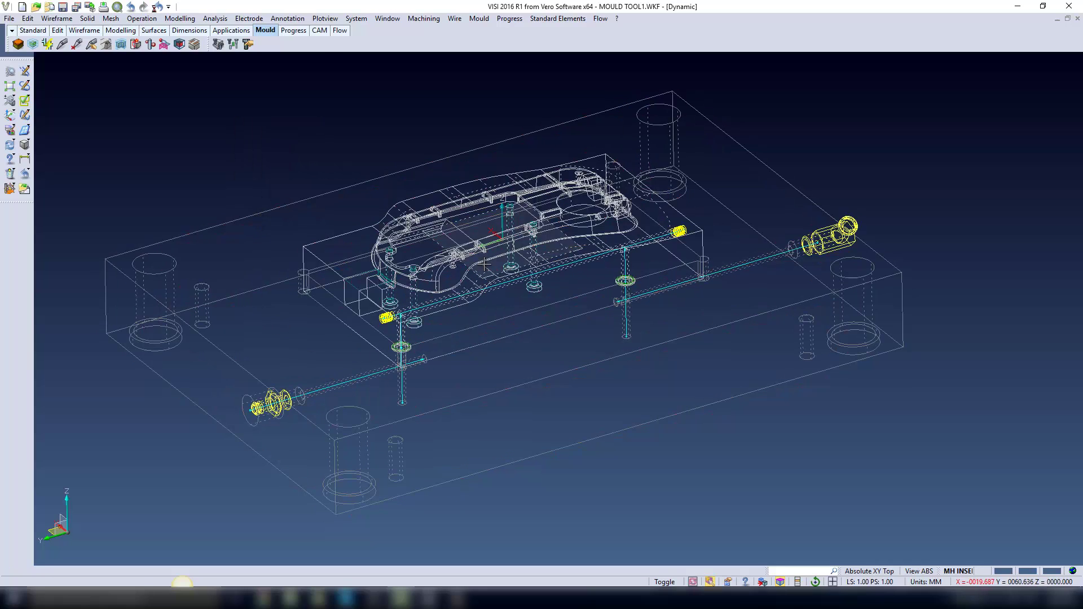
pyautogui.moveTo(296, 172); pyautogui.dragTo(265, 187, button='right')
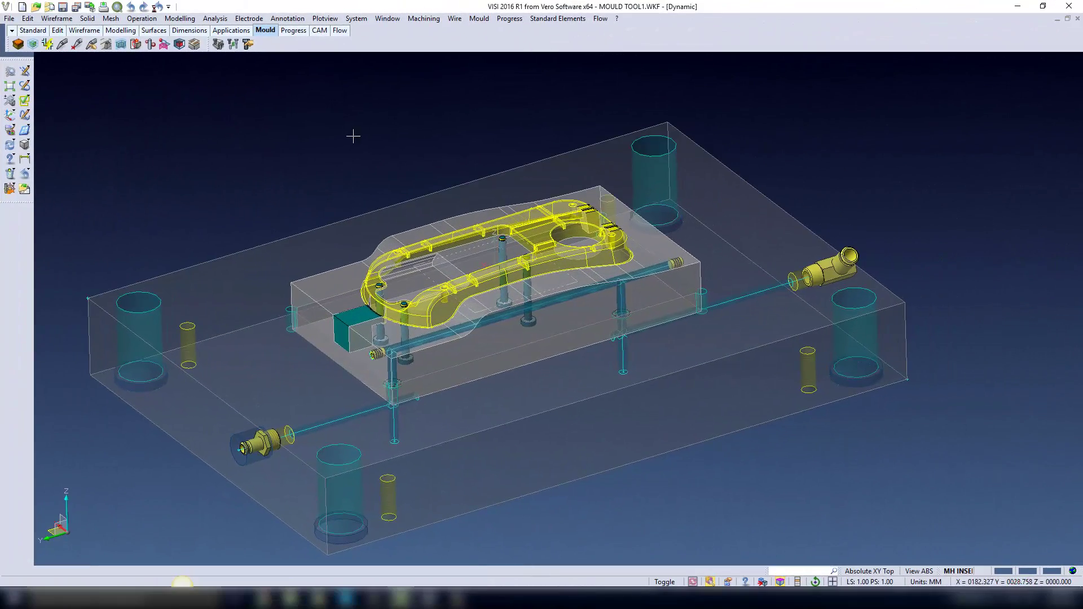
# Reopen the cooling manager, solidify all four channels of the Bolster Plate group, and close it
pyautogui.click(479, 18)
pyautogui.click(483, 76)
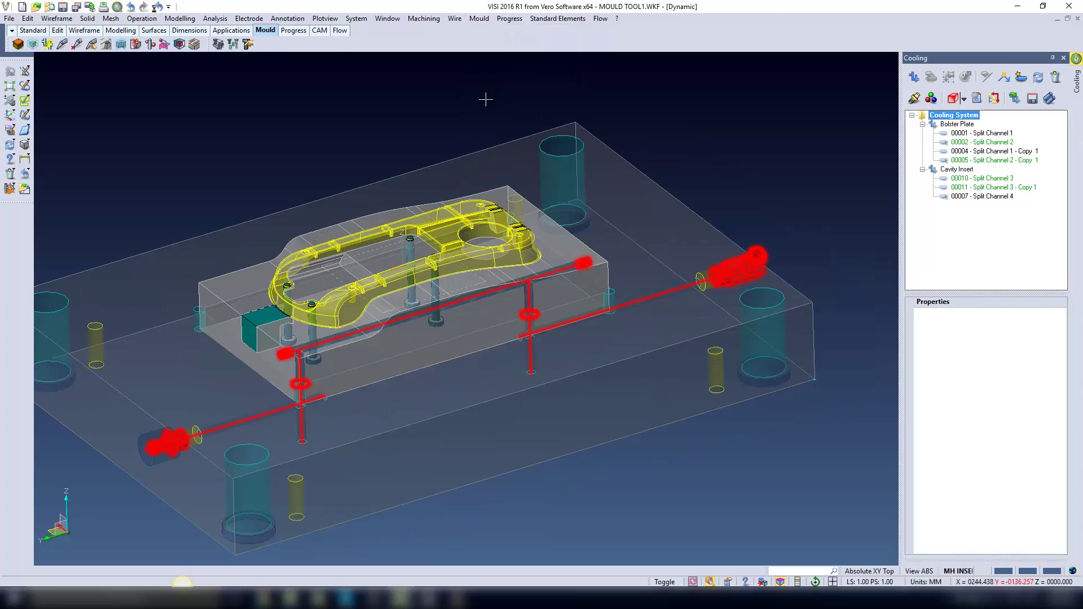
pyautogui.moveTo(1022, 136); pyautogui.dragTo(995, 166)
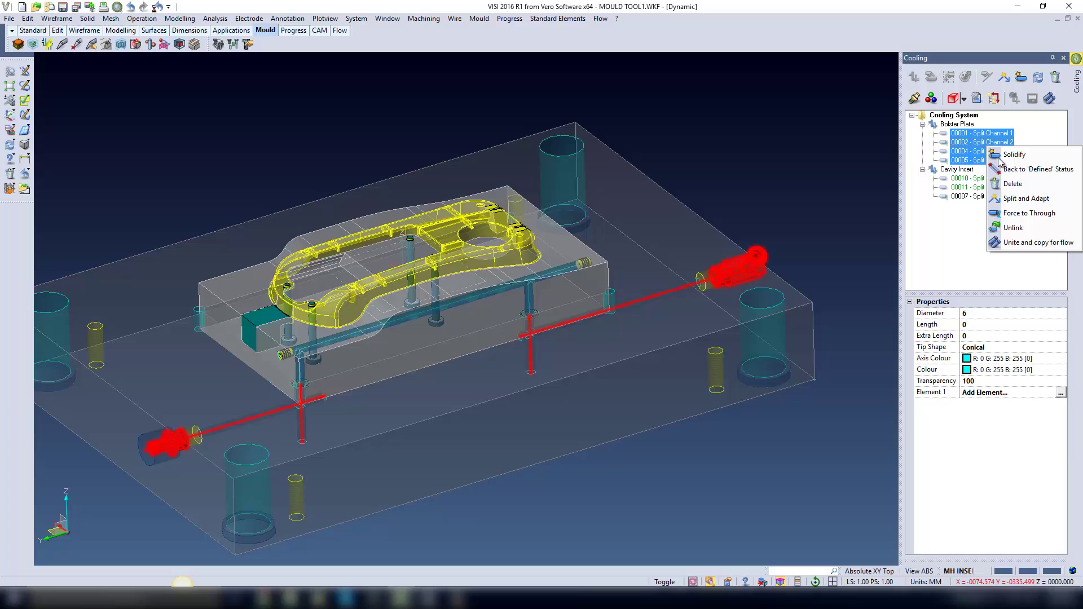
pyautogui.click(1019, 155)
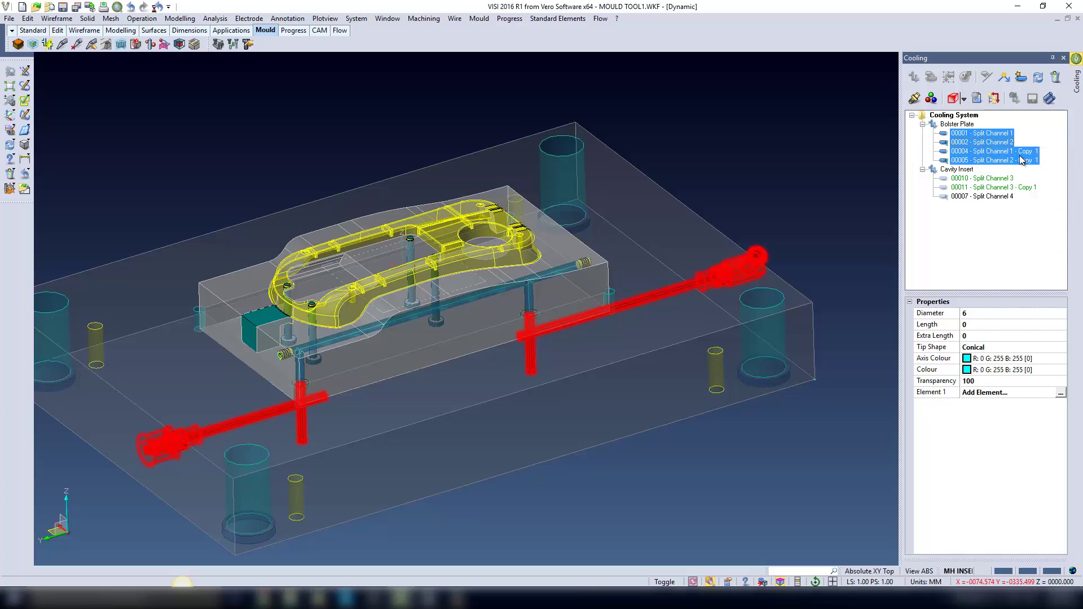
pyautogui.click(1067, 59)
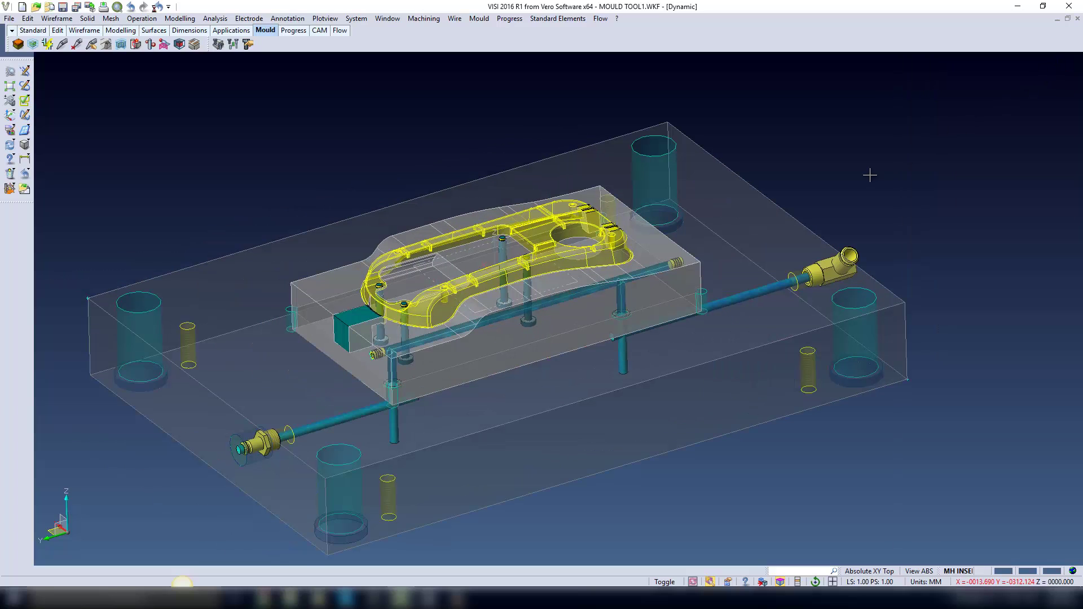
# Delete the large bolster plate solid, keeping the cavity insert and cooling elements
pyautogui.click(9, 175)
pyautogui.click(228, 254)
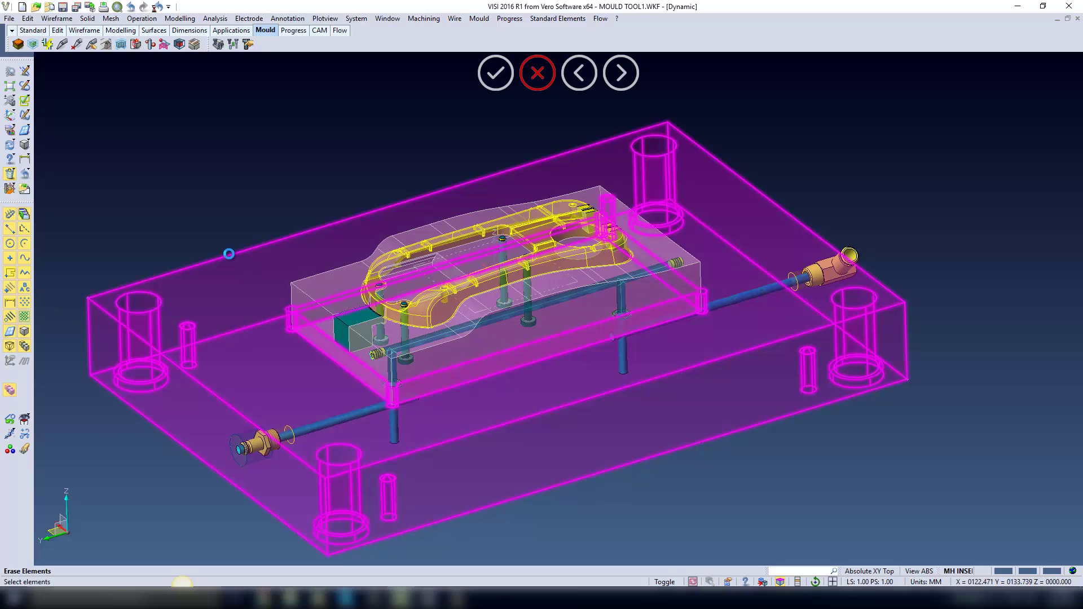
pyautogui.rightClick(229, 254)
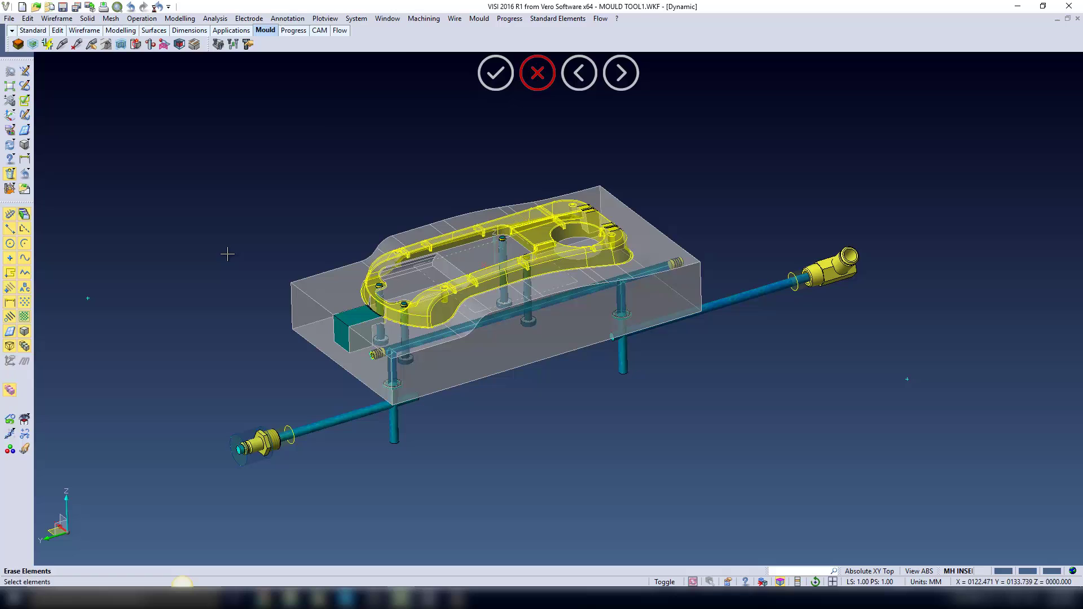
pyautogui.rightClick(228, 254)
# Check the status of the Bolster Plate channels in the cooling manager and close it
pyautogui.click(479, 19)
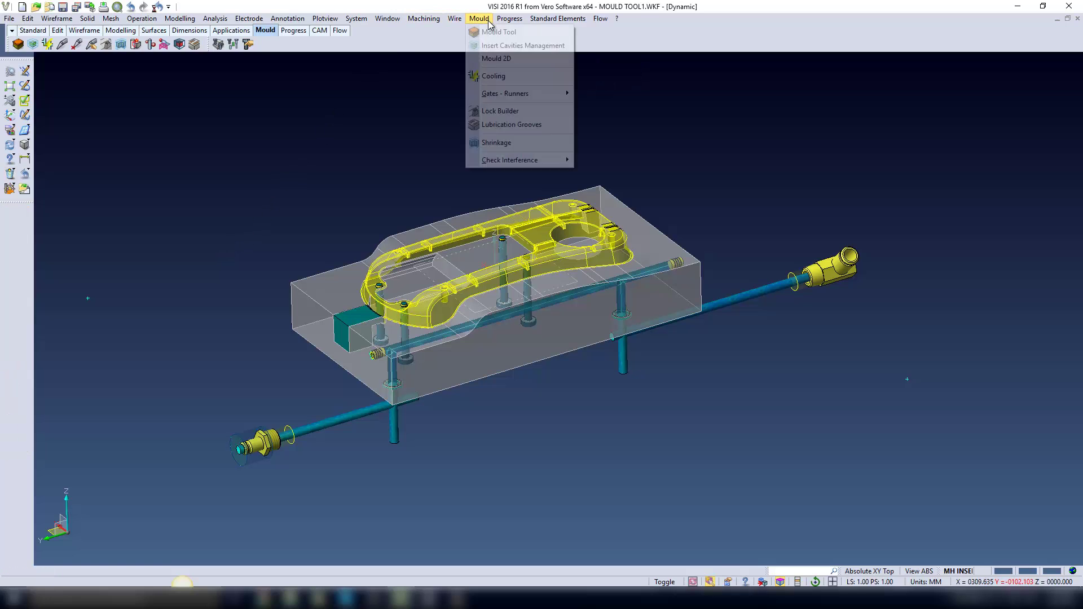
pyautogui.click(492, 77)
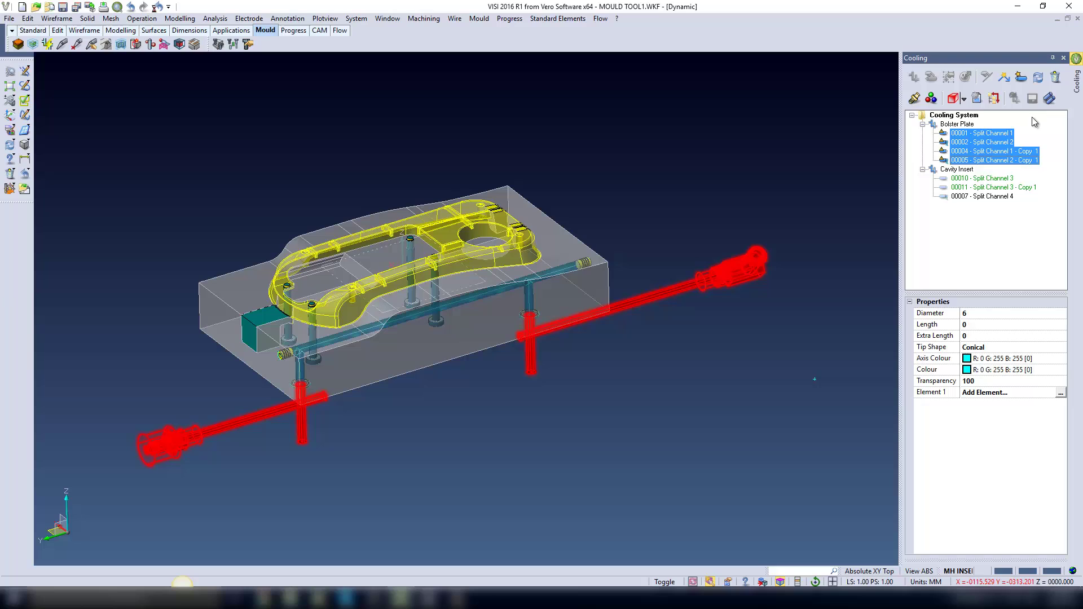
pyautogui.click(1063, 58)
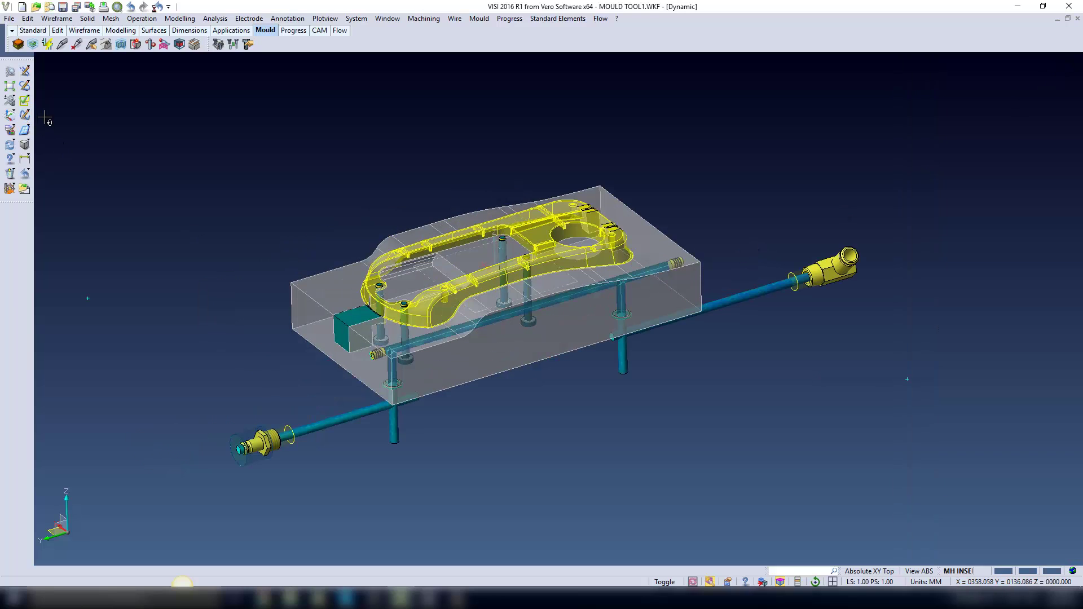
# Create a cuboid for the replacement bolster plate using the two existing corner points for its base and height
pyautogui.click(25, 145)
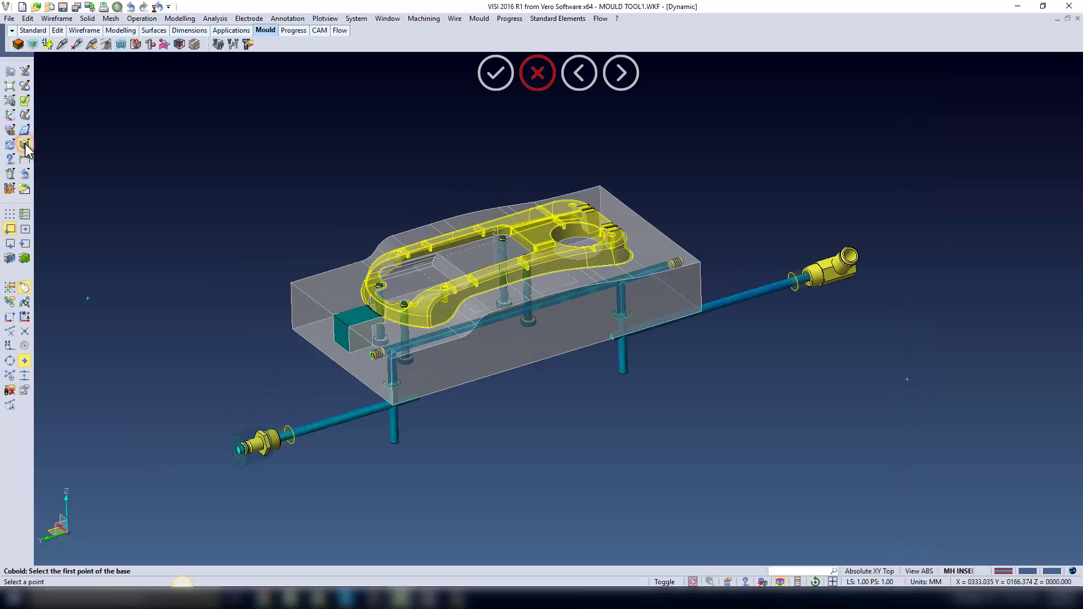
pyautogui.click(88, 298)
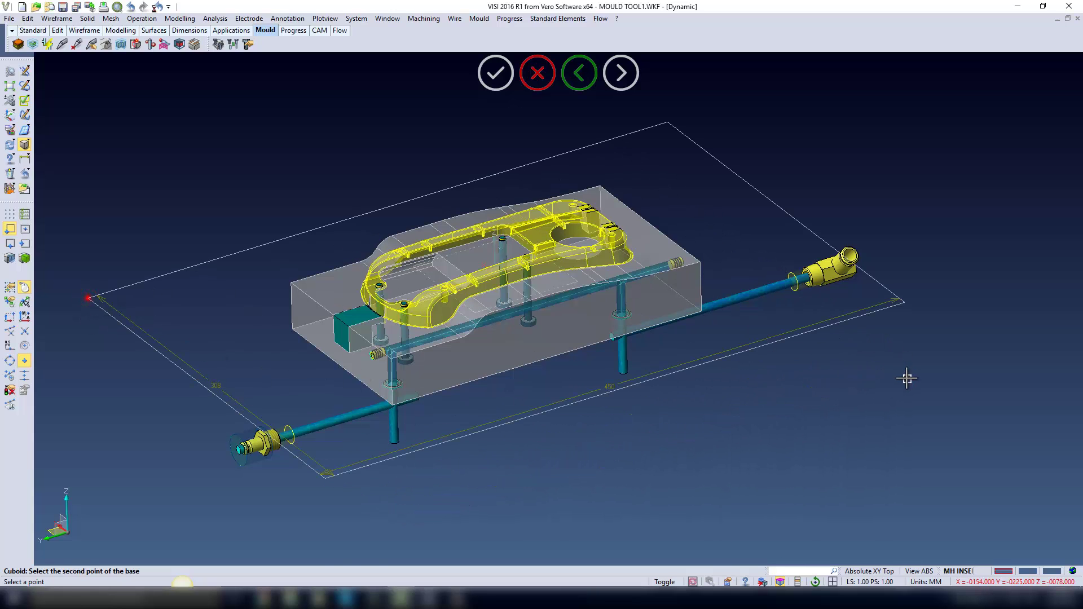
pyautogui.click(907, 378)
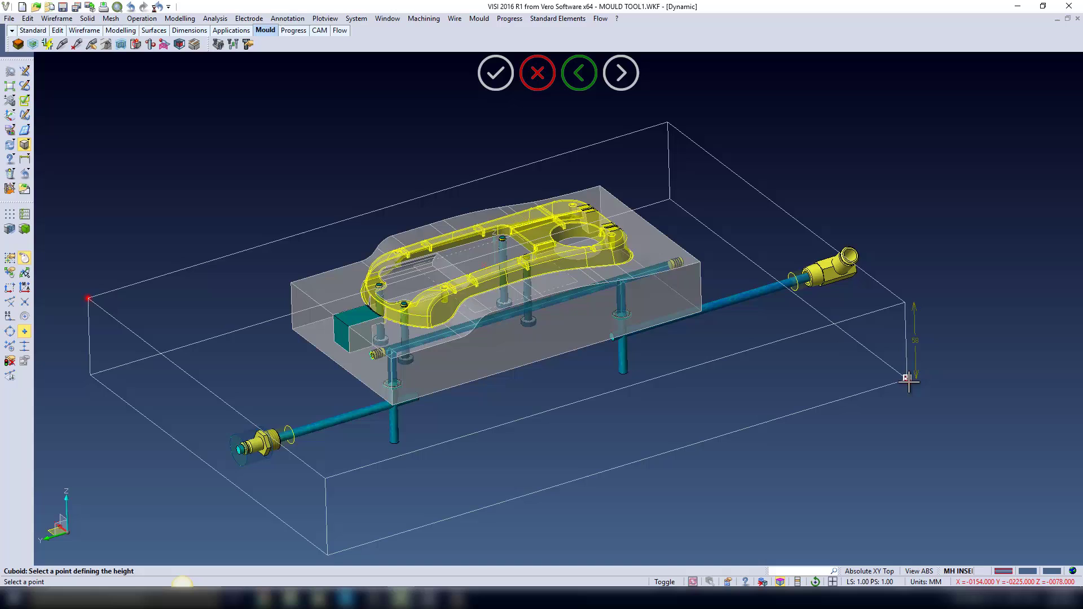
pyautogui.click(908, 380)
pyautogui.press('Escape')
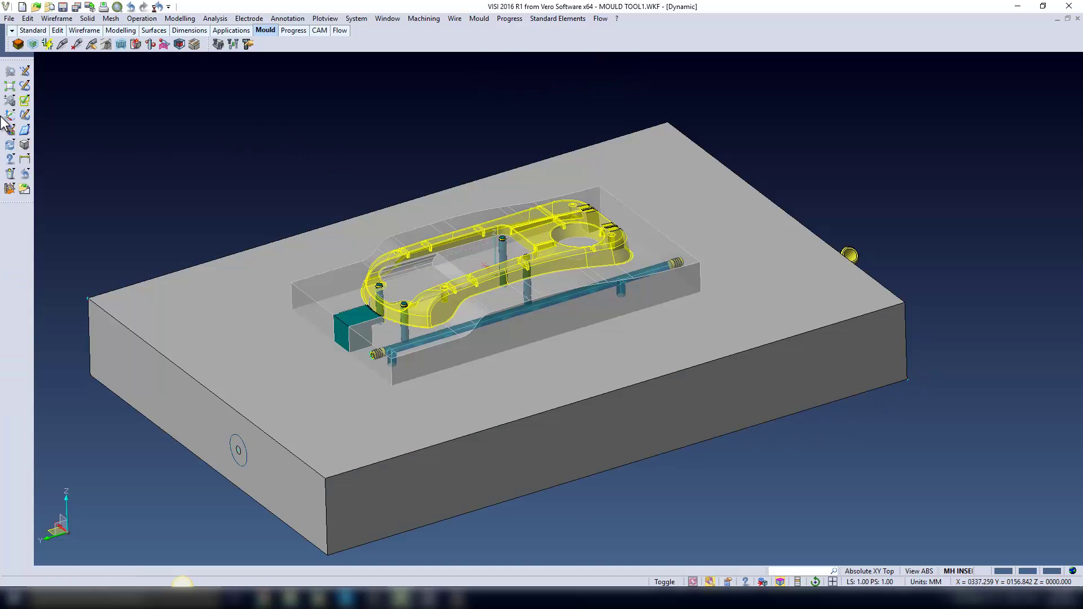
# Set the new bolster plate solid's transparency to 0.30
pyautogui.click(9, 131)
pyautogui.click(205, 274)
pyautogui.press('Return')
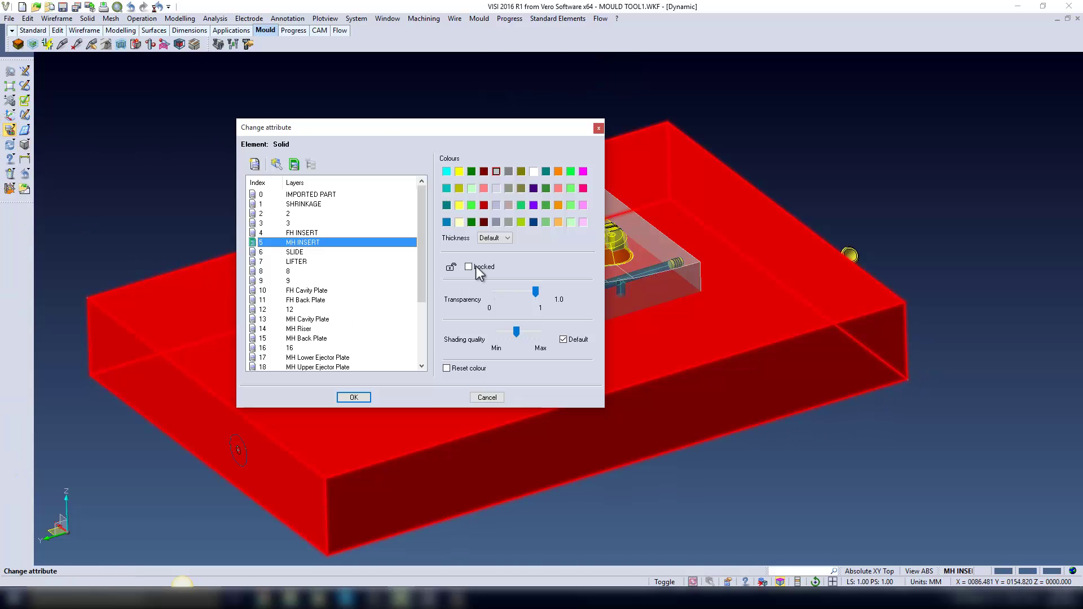
pyautogui.moveTo(535, 290); pyautogui.dragTo(529, 290)
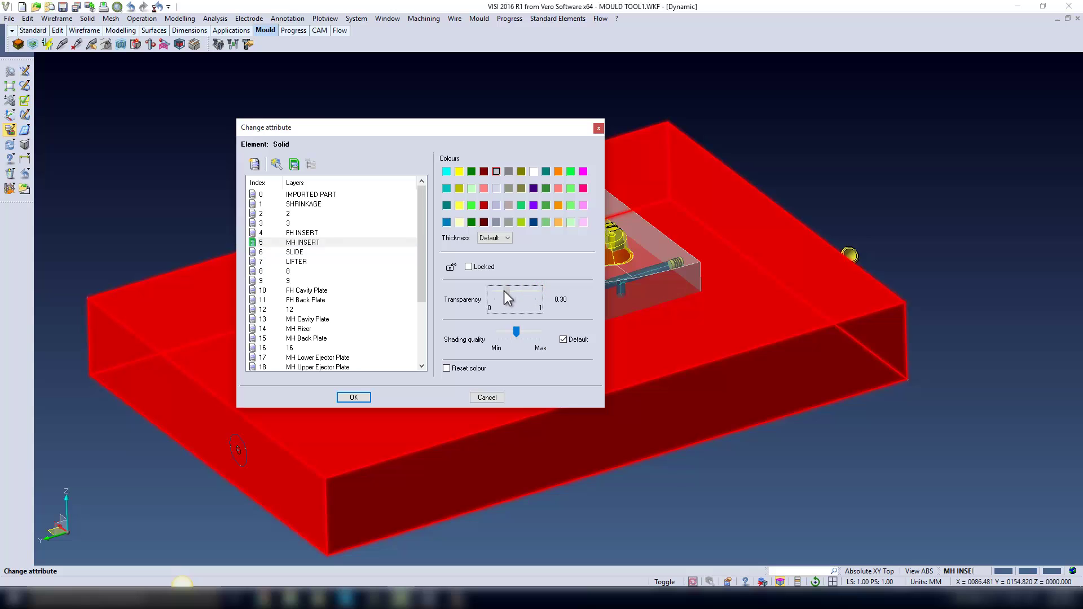
pyautogui.click(354, 398)
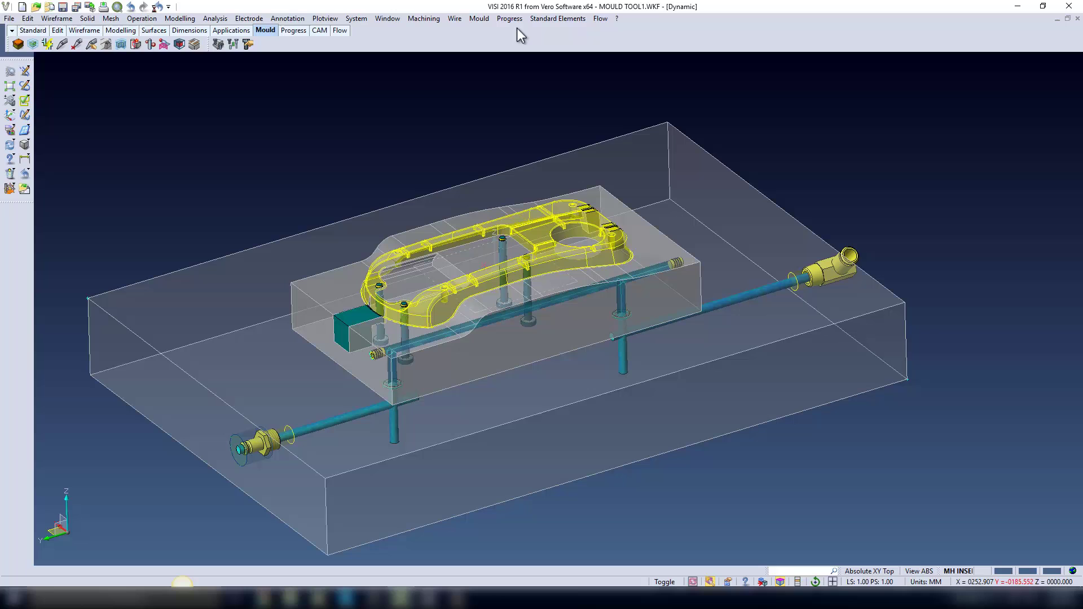
# Open the cooling manager and return all four channels of the Bolster Plate group to 'Defined' status
pyautogui.click(479, 18)
pyautogui.click(496, 75)
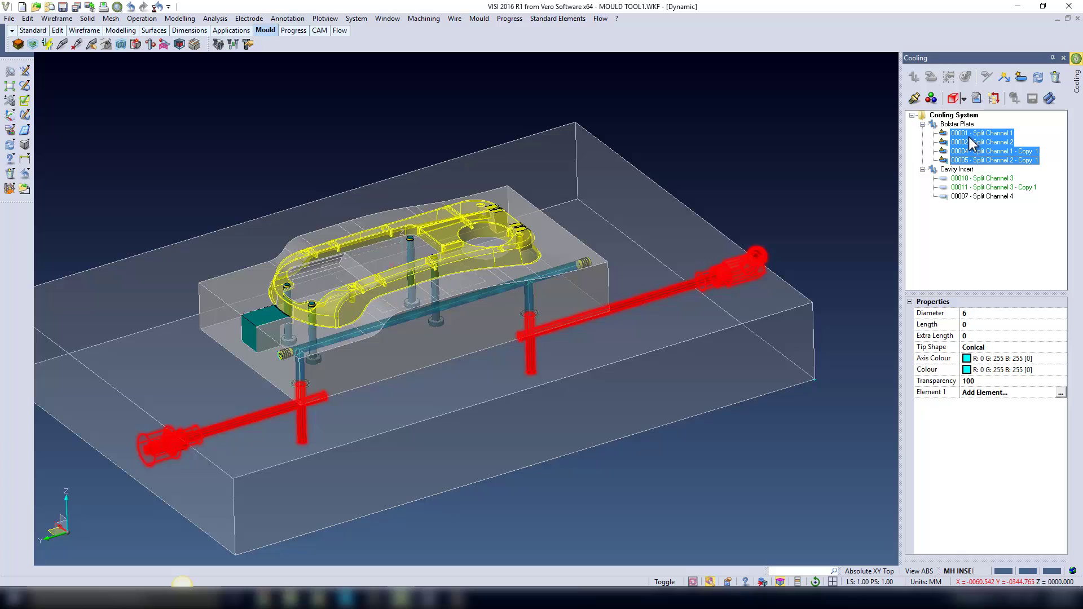
pyautogui.rightClick(970, 141)
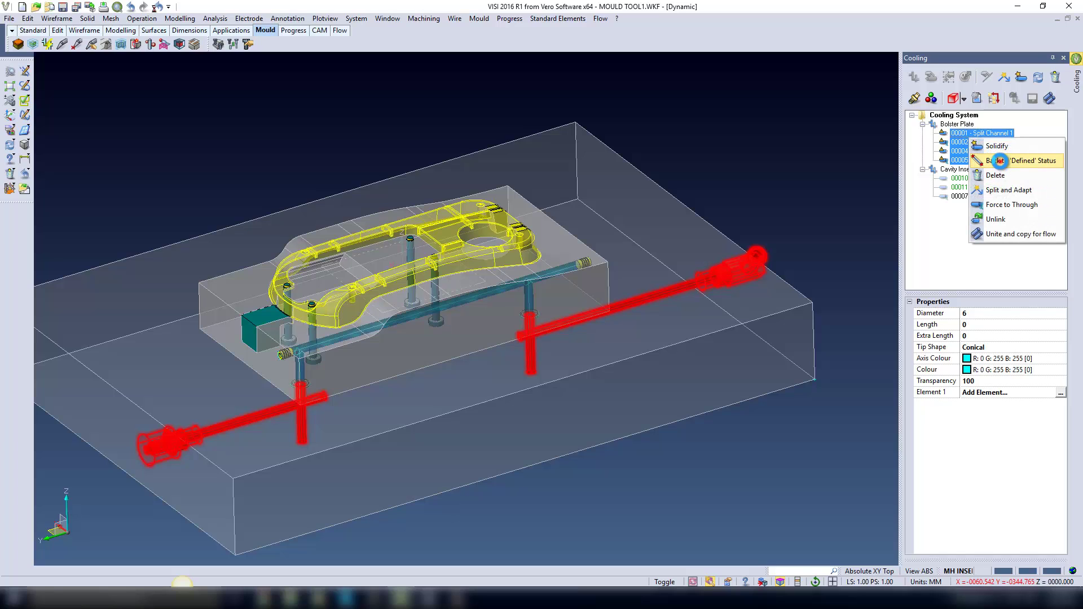
pyautogui.click(999, 161)
# Solidify the four Bolster Plate channels despite not being adapted, associate them all with the new plate, and close the cooling manager
pyautogui.rightClick(978, 152)
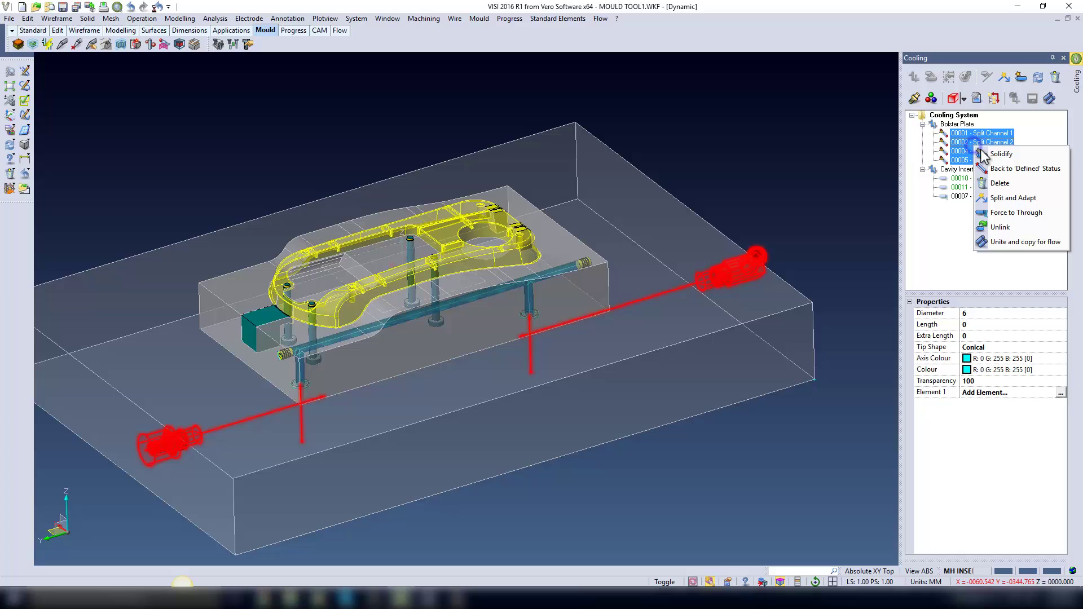
pyautogui.click(993, 153)
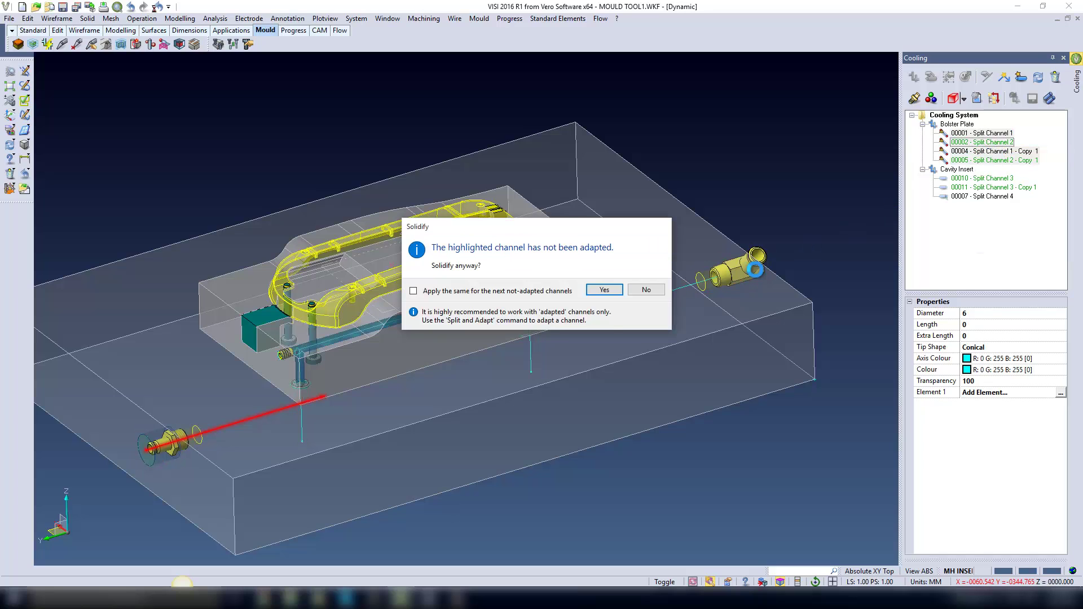
pyautogui.click(414, 291)
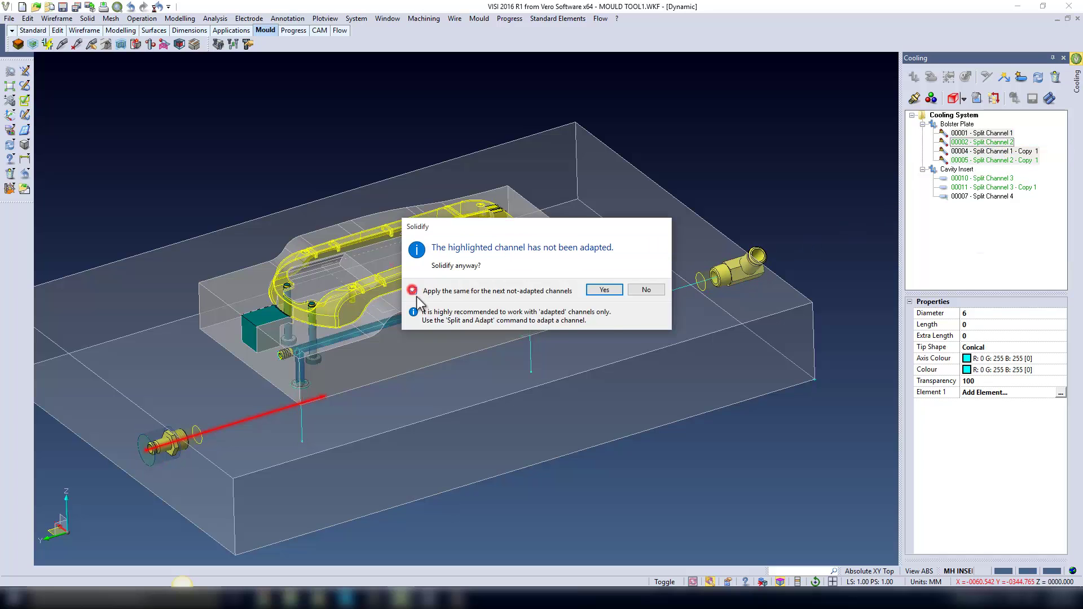
pyautogui.click(604, 289)
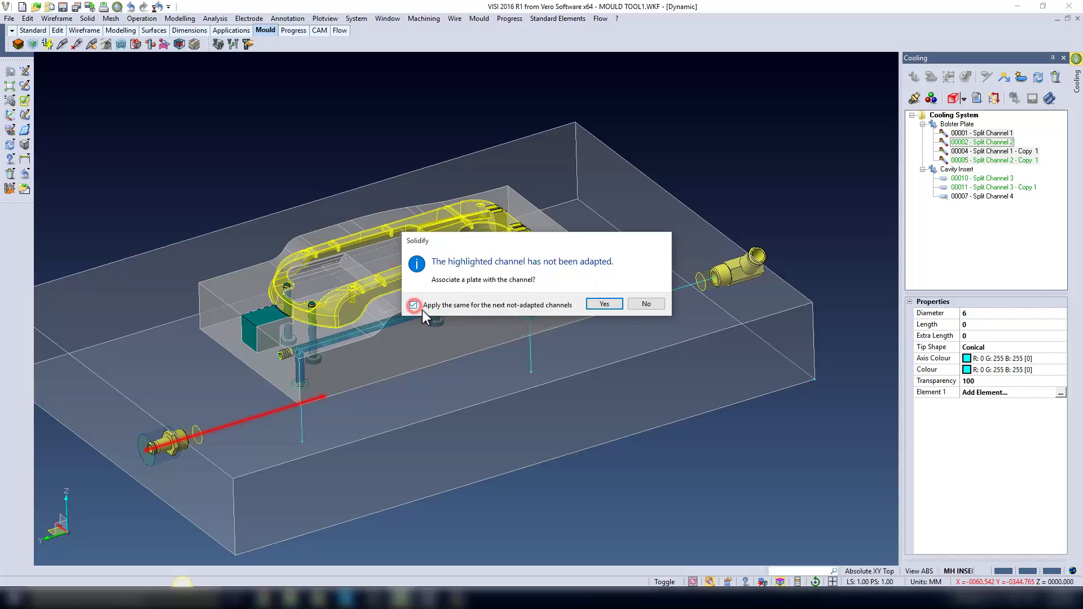
pyautogui.click(603, 304)
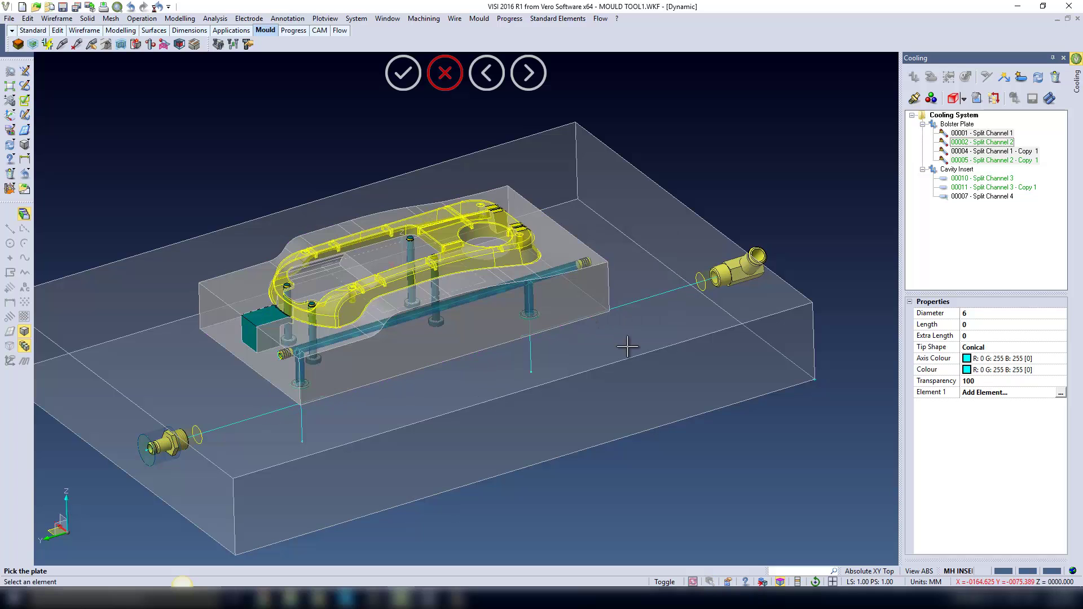
pyautogui.click(609, 368)
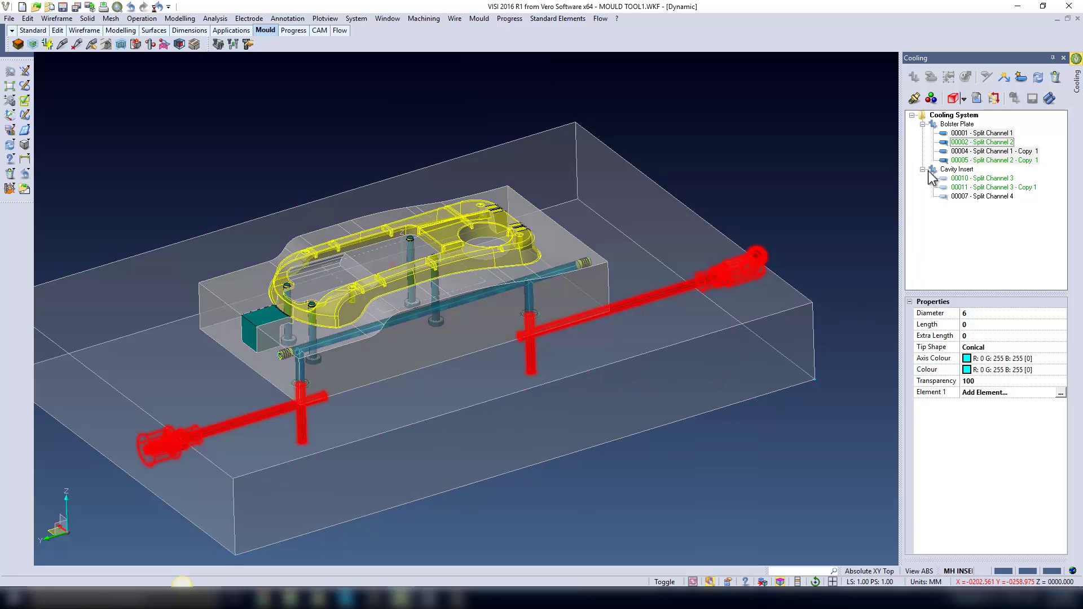
pyautogui.click(1063, 58)
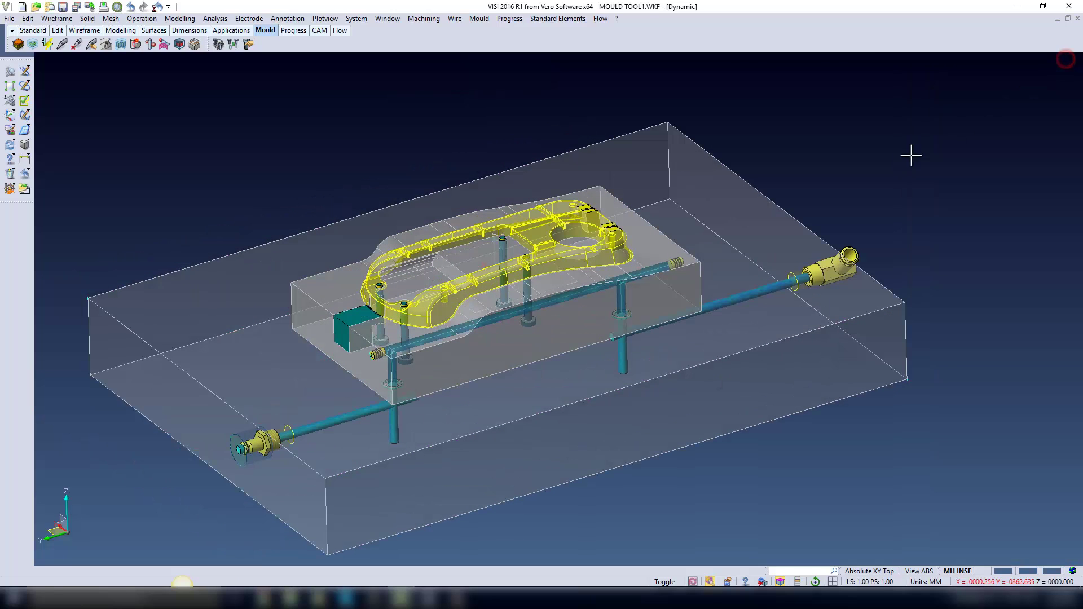
# Subtract the cavities of the cooling elements from the plates
pyautogui.moveTo(419, 160); pyautogui.dragTo(416, 102, button='right')
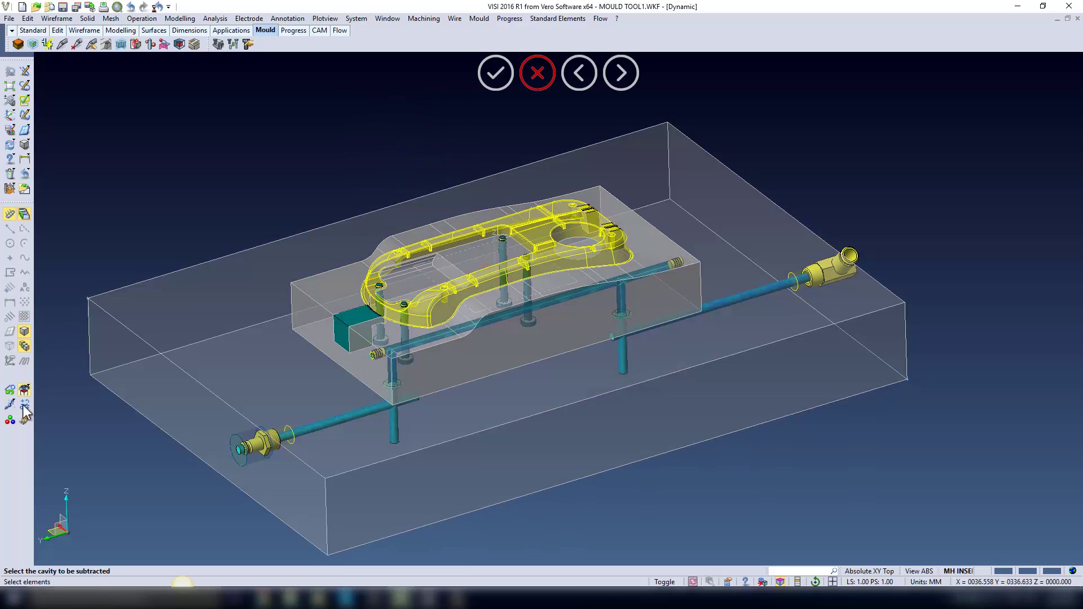
pyautogui.click(23, 405)
pyautogui.click(258, 202)
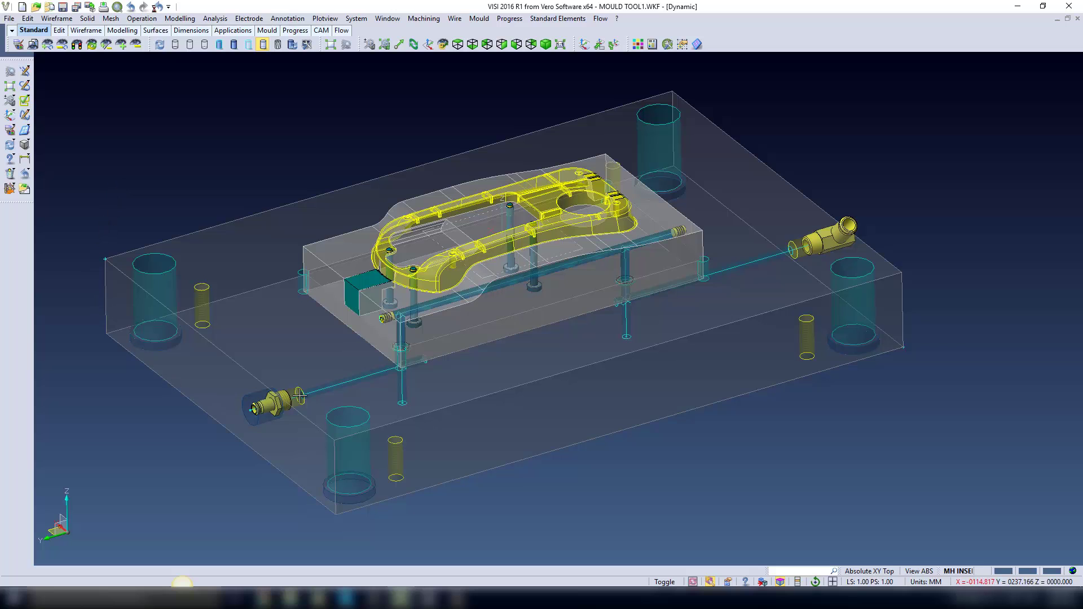
# Erase the large bolster plate solid that contains the subtracted channels and corner holes
pyautogui.click(9, 174)
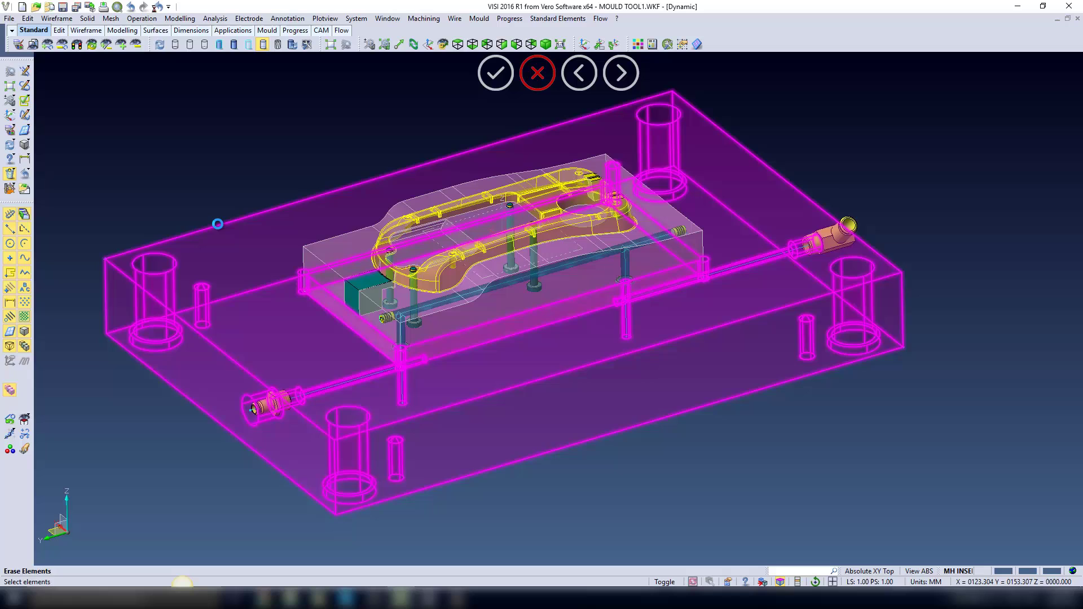
pyautogui.click(217, 224)
pyautogui.press('Escape')
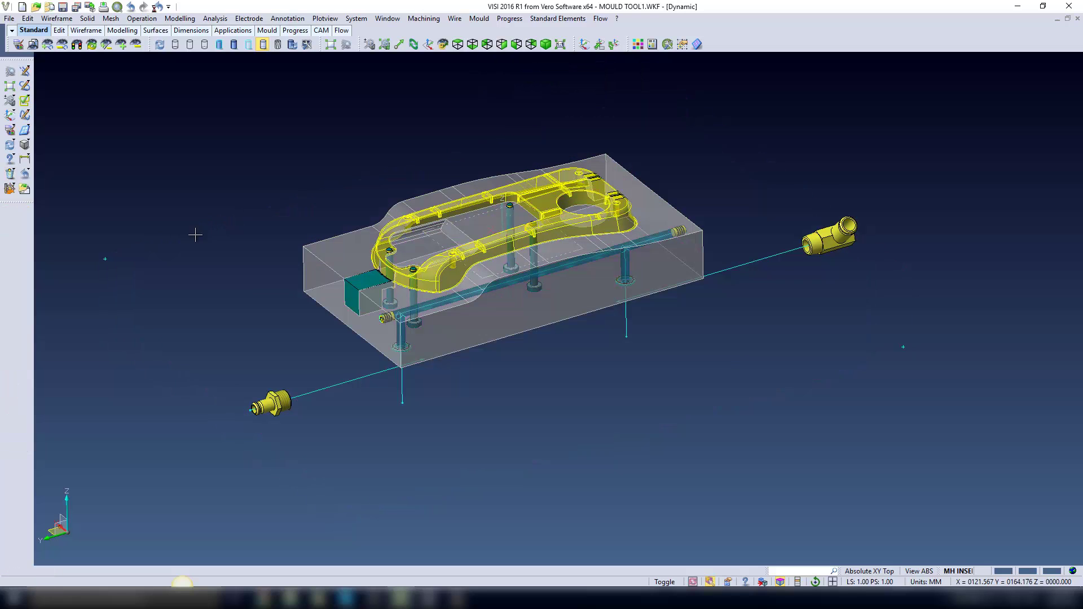
# Open the cooling manager and try to solidify all four subtracted channels of the Bolster Plate group
pyautogui.click(488, 19)
pyautogui.click(482, 76)
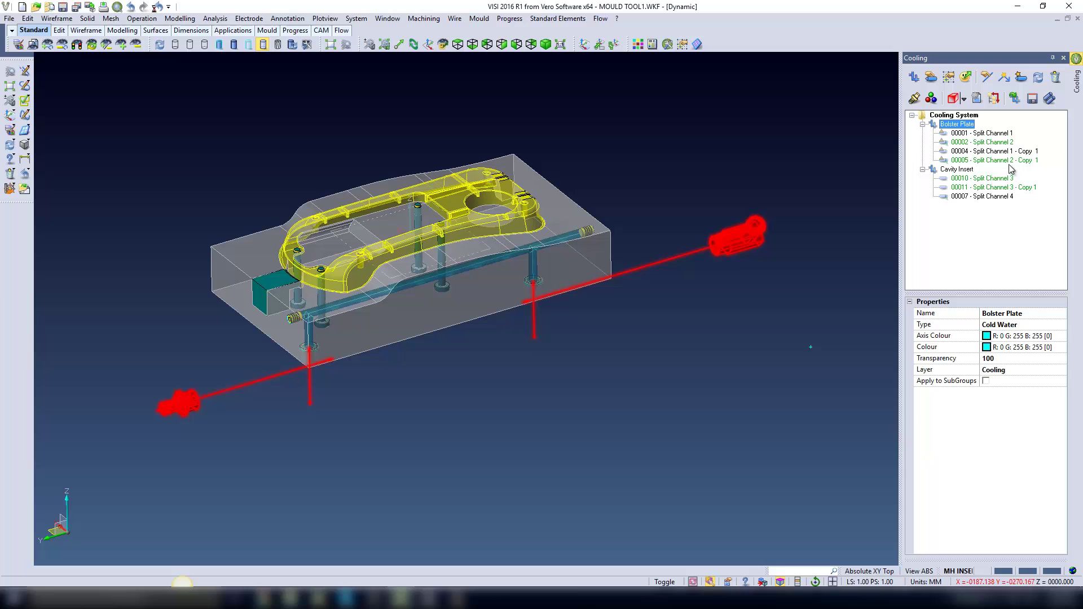
pyautogui.moveTo(1024, 139); pyautogui.dragTo(981, 162)
pyautogui.rightClick(981, 160)
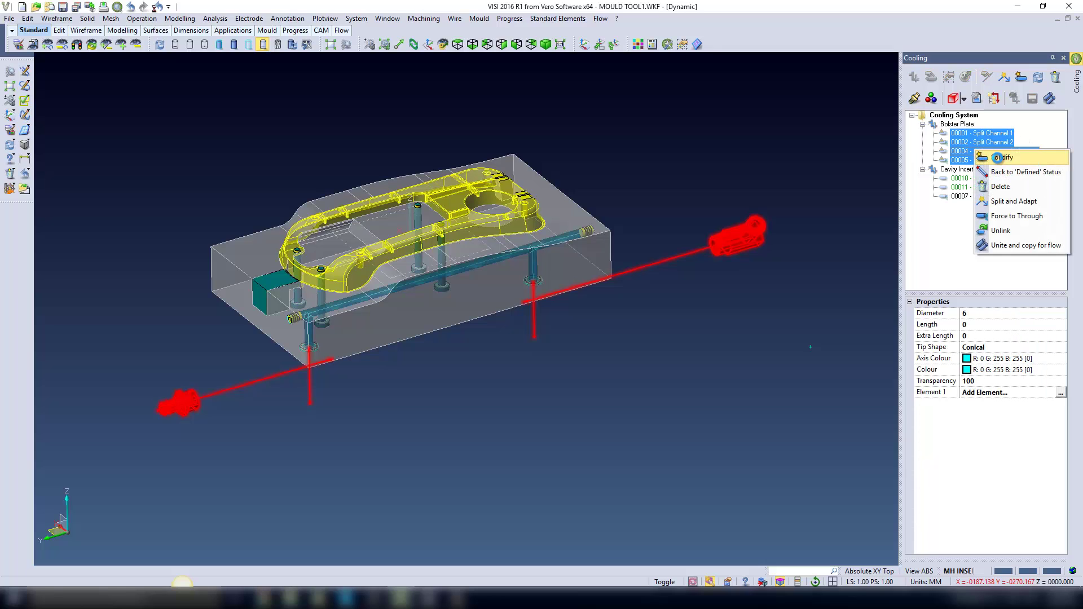
pyautogui.click(997, 158)
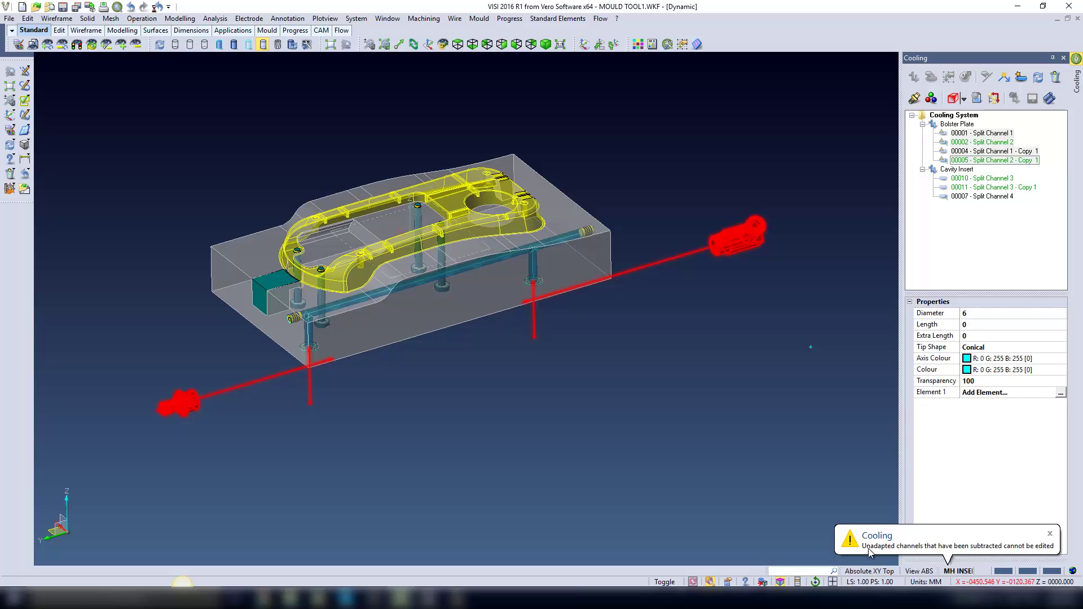
pyautogui.click(1050, 534)
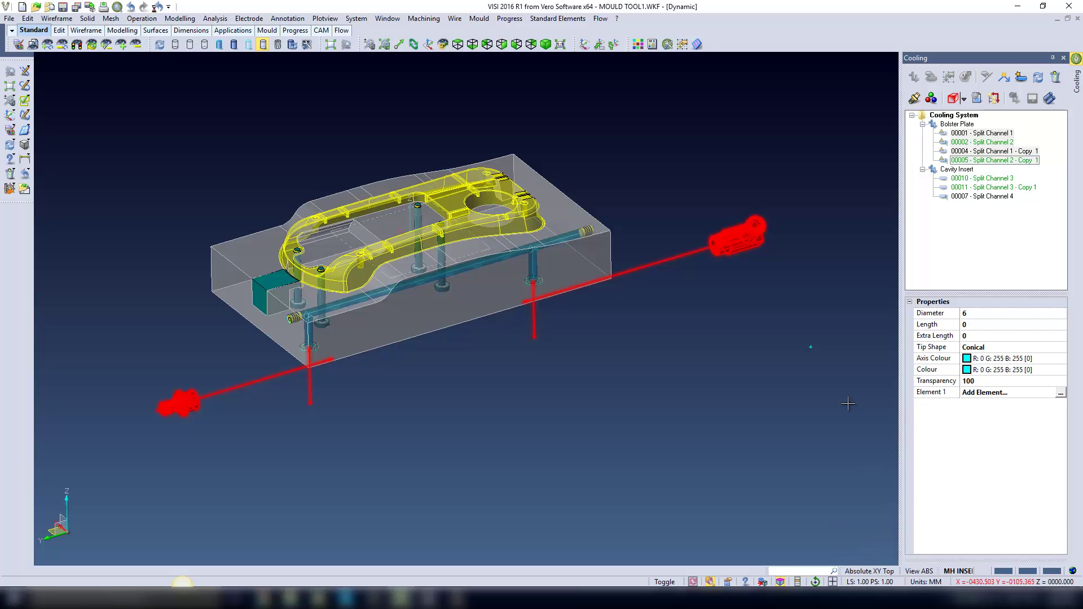
# Unlink all four split channels from the Bolster Plate group and select the emptied group
pyautogui.click(984, 133)
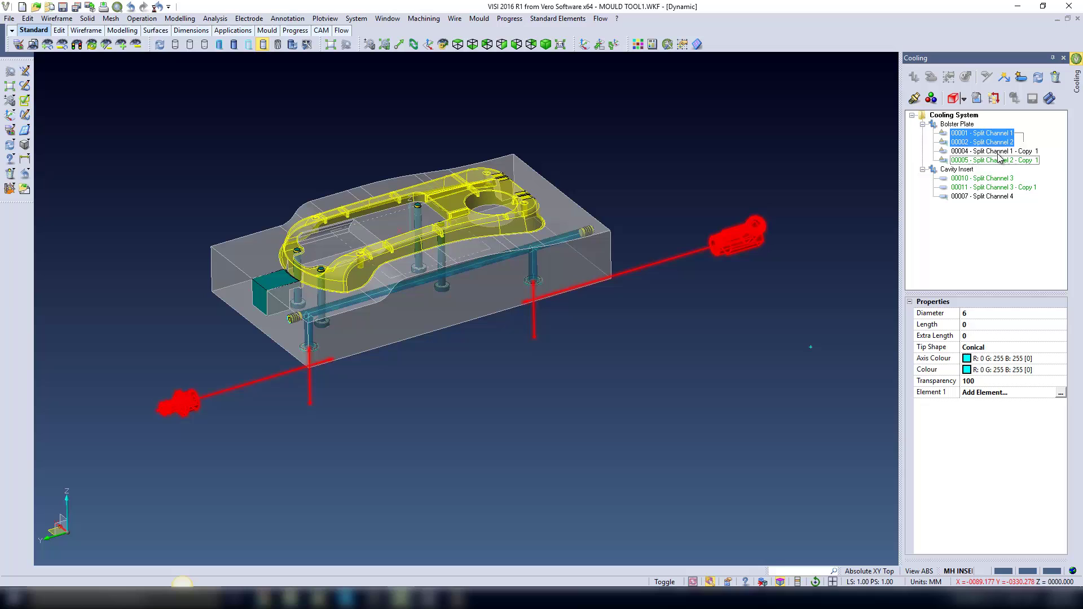
pyautogui.keyDown('shift'); pyautogui.click(987, 160); pyautogui.keyUp('shift')
pyautogui.rightClick(985, 158)
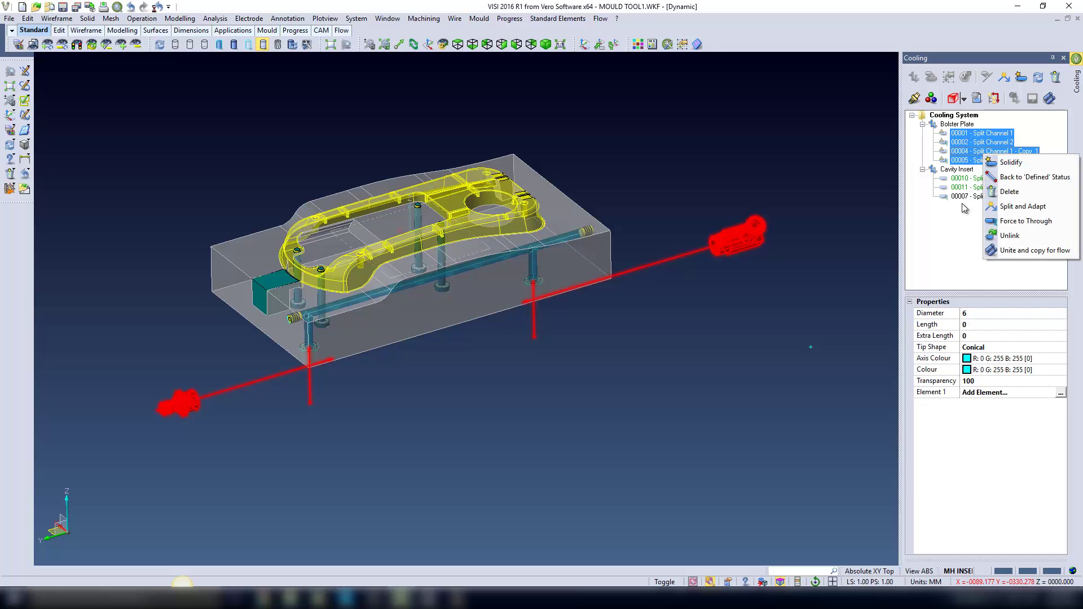
pyautogui.click(1008, 236)
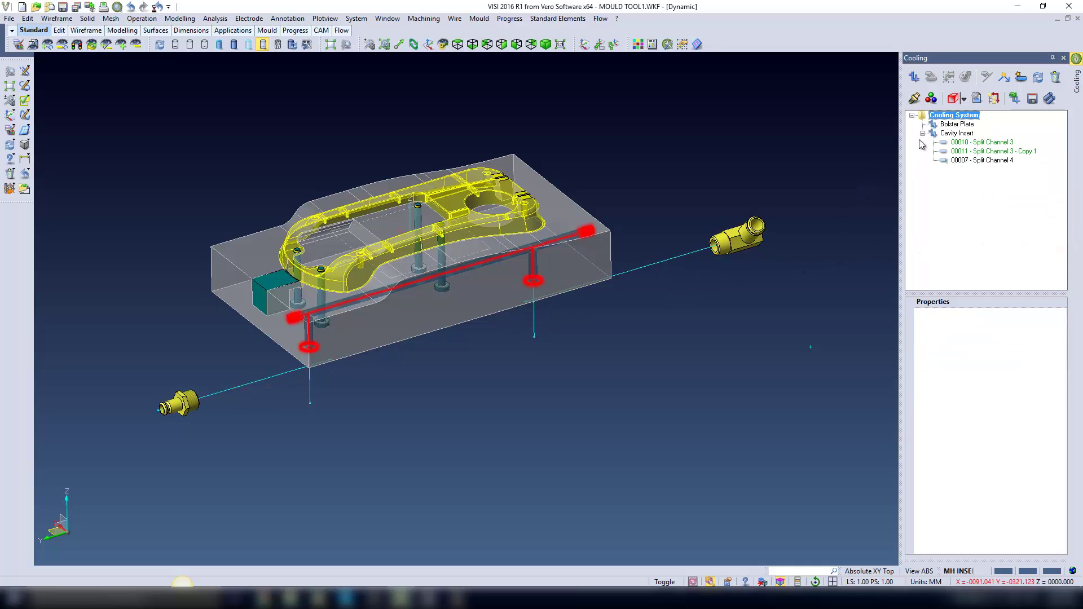
pyautogui.click(956, 124)
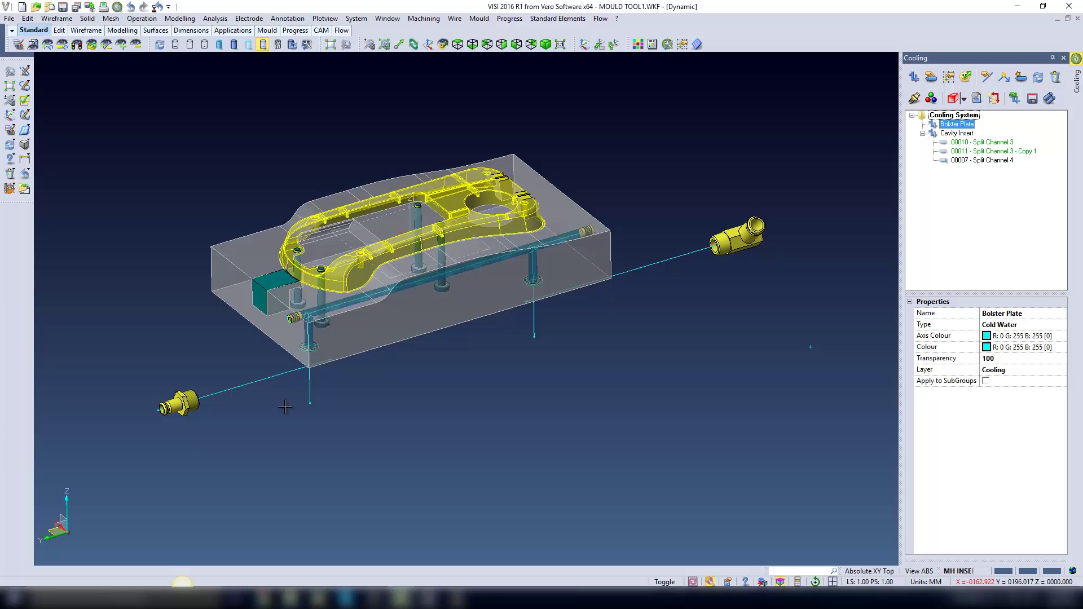
# Rebuild the bolster plate as a cuboid spanning the two remaining corner points
pyautogui.moveTo(457, 408); pyautogui.dragTo(479, 401, button='middle')
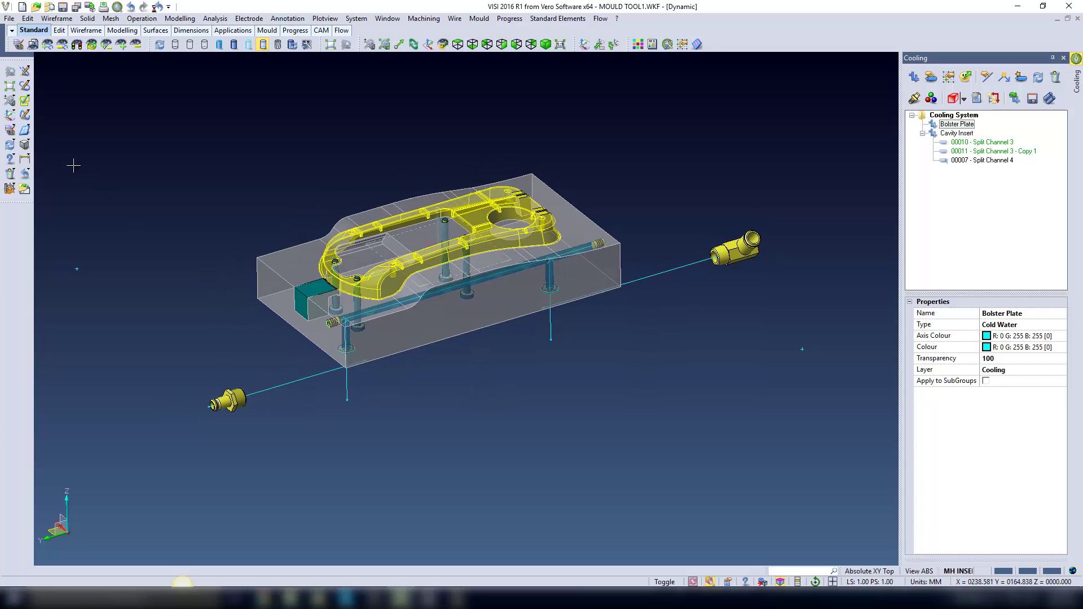
pyautogui.click(24, 146)
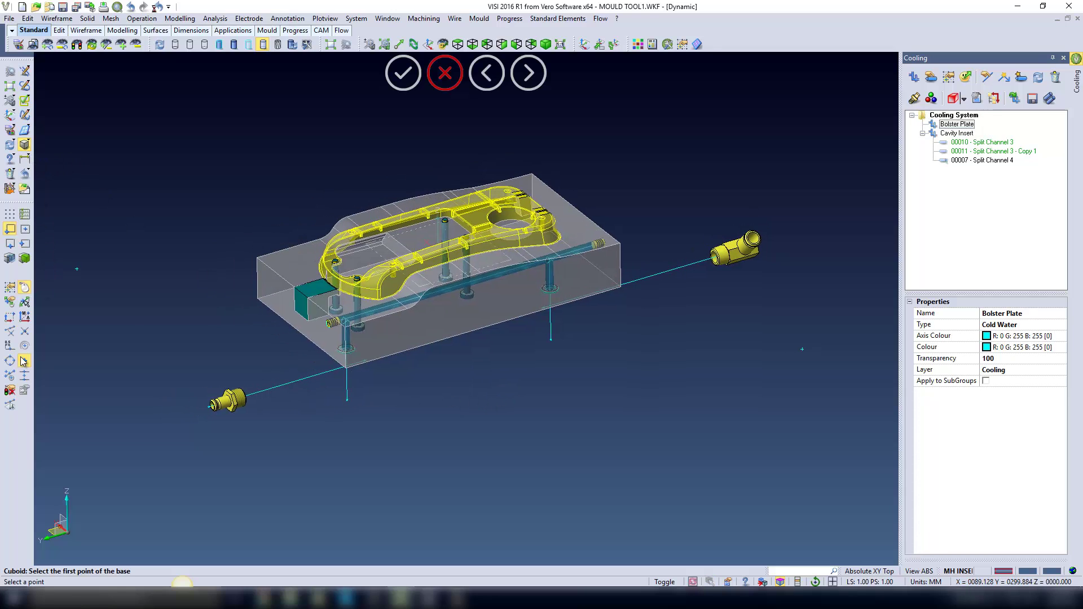
pyautogui.click(76, 269)
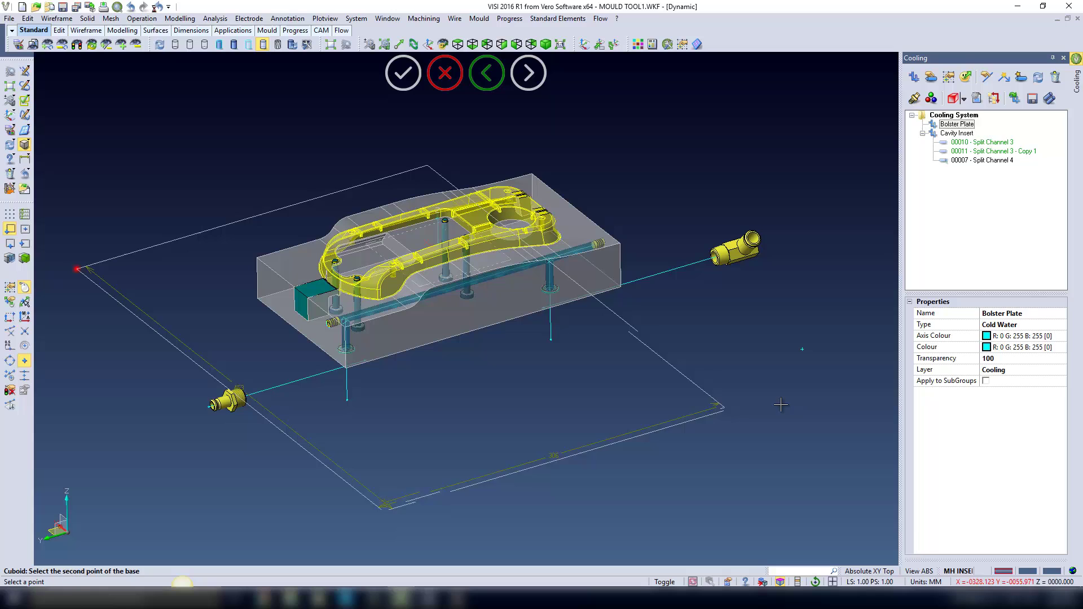
pyautogui.click(801, 349)
pyautogui.click(770, 383)
pyautogui.press('Escape')
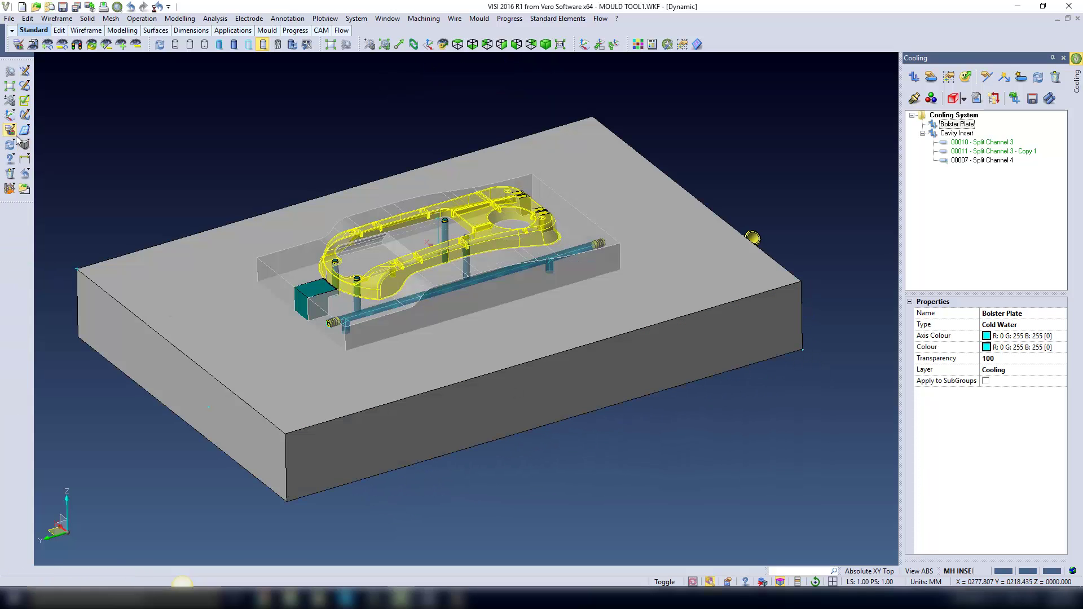
# Make the rebuilt bolster plate see-through with a transparency of 0.20
pyautogui.click(16, 136)
pyautogui.click(525, 319)
pyautogui.moveTo(530, 292); pyautogui.dragTo(503, 296)
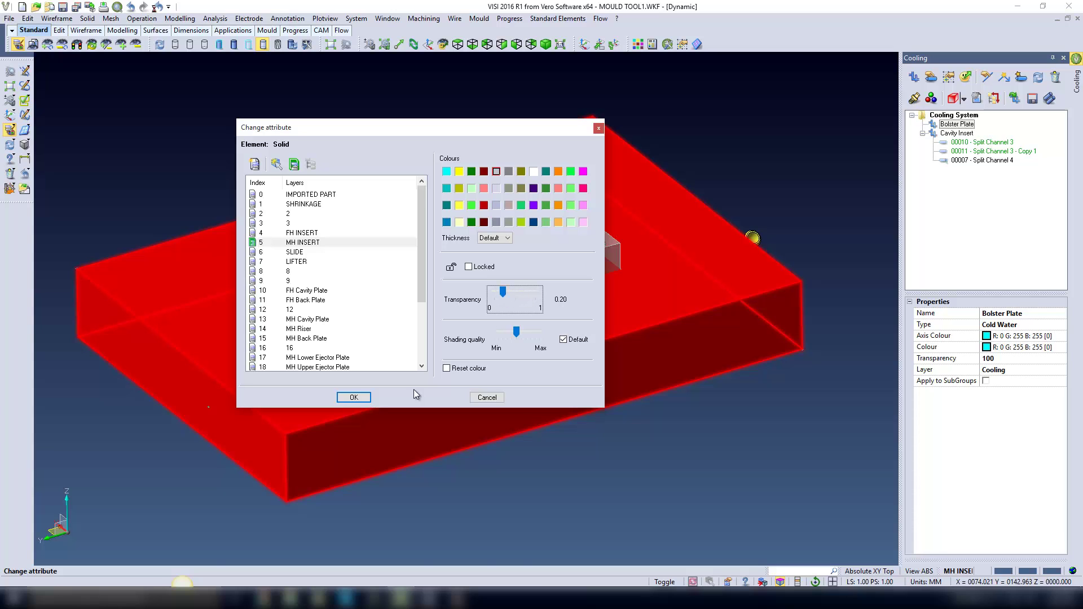
pyautogui.click(352, 398)
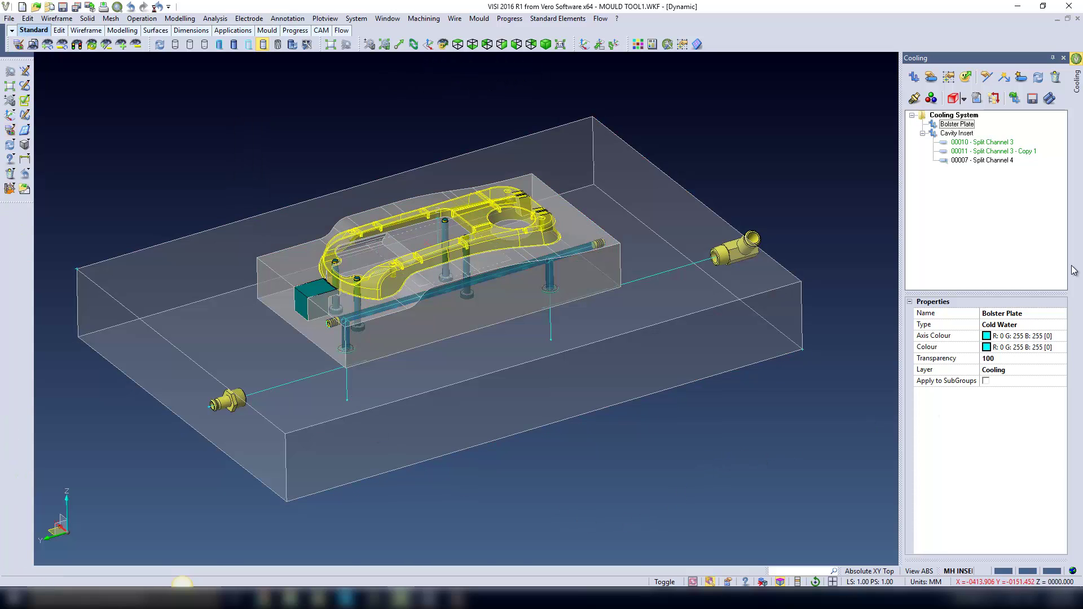
# Add the four axis lines in the bolster plate, two horizontal and two vertical, as channels of the Bolster Plate group
pyautogui.rightClick(951, 125)
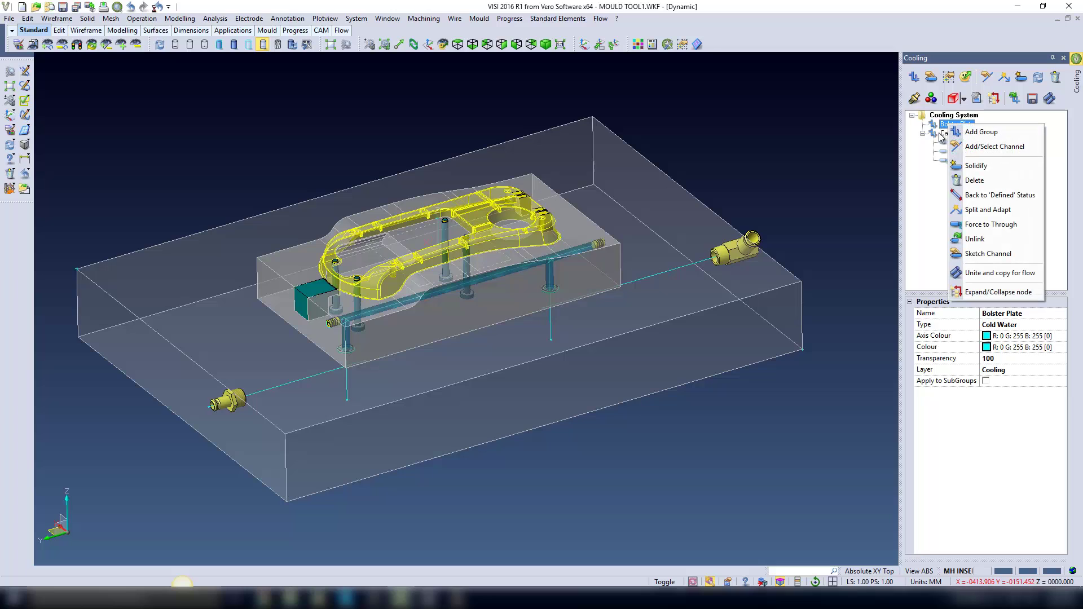
pyautogui.click(978, 147)
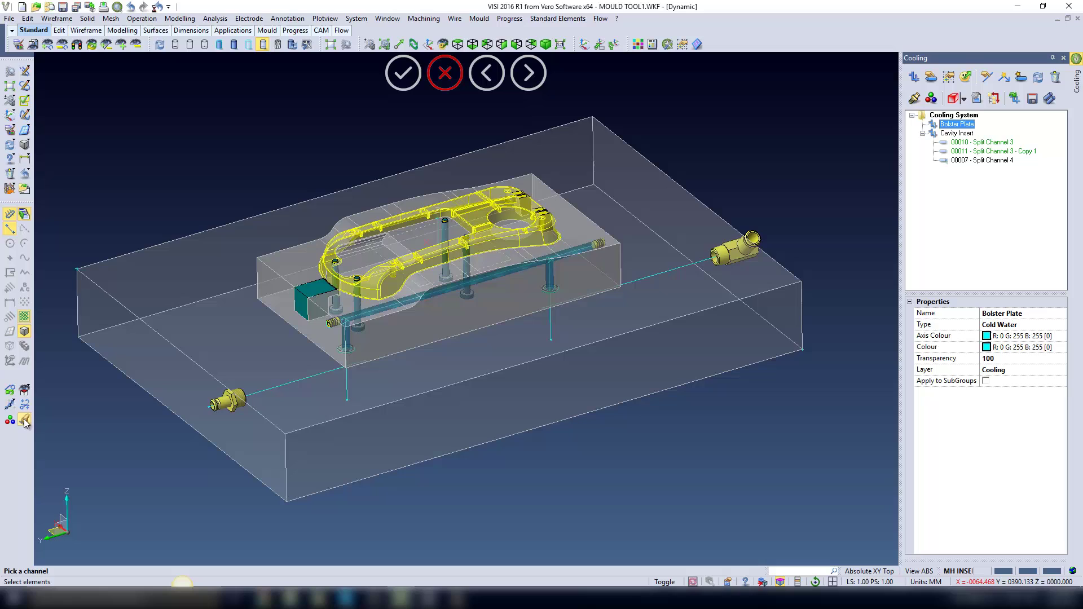
pyautogui.click(293, 383)
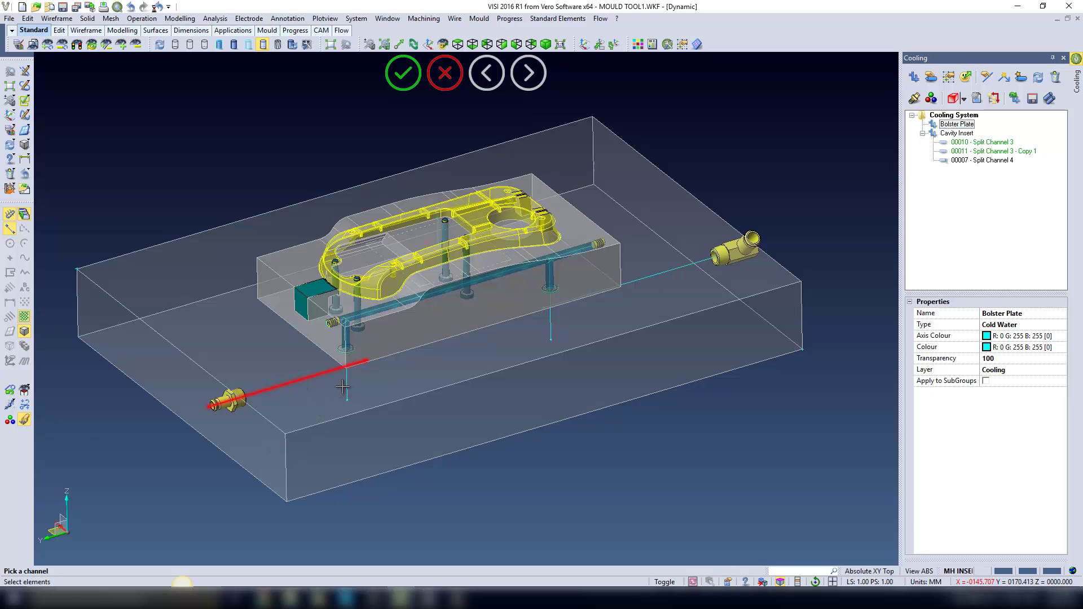
pyautogui.click(654, 280)
pyautogui.rightClick(727, 450)
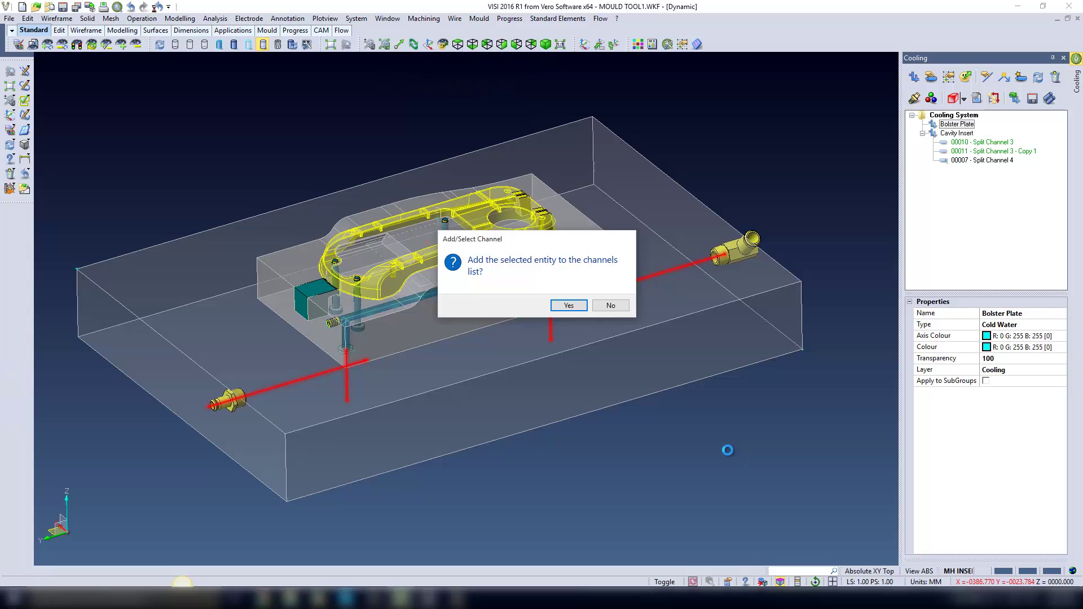
pyautogui.click(567, 305)
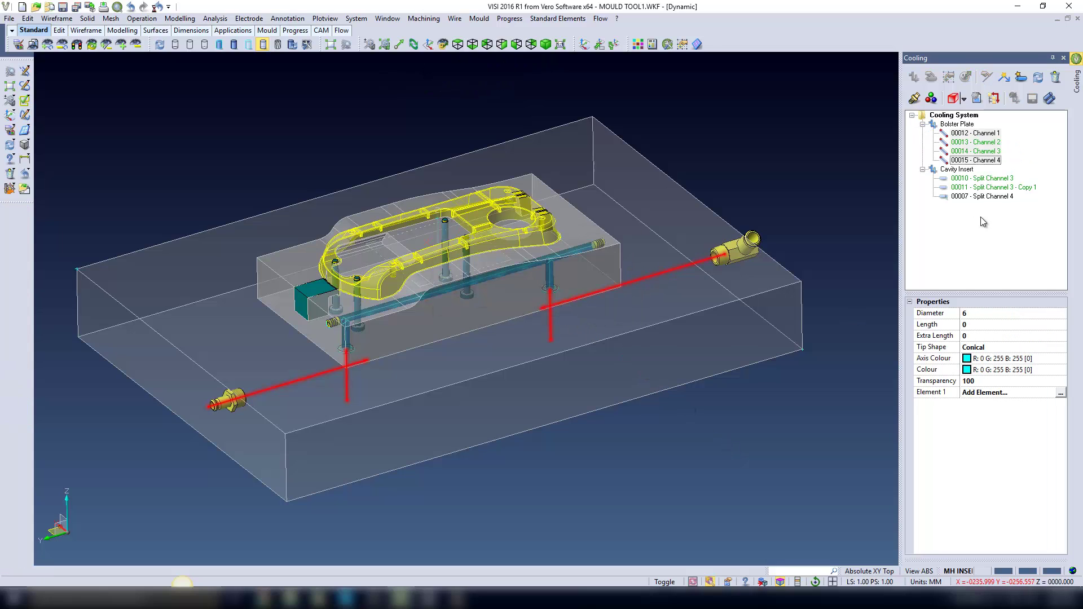
# Solidify all four new channels of the Bolster Plate group
pyautogui.moveTo(1011, 130); pyautogui.dragTo(972, 163)
pyautogui.rightClick(972, 153)
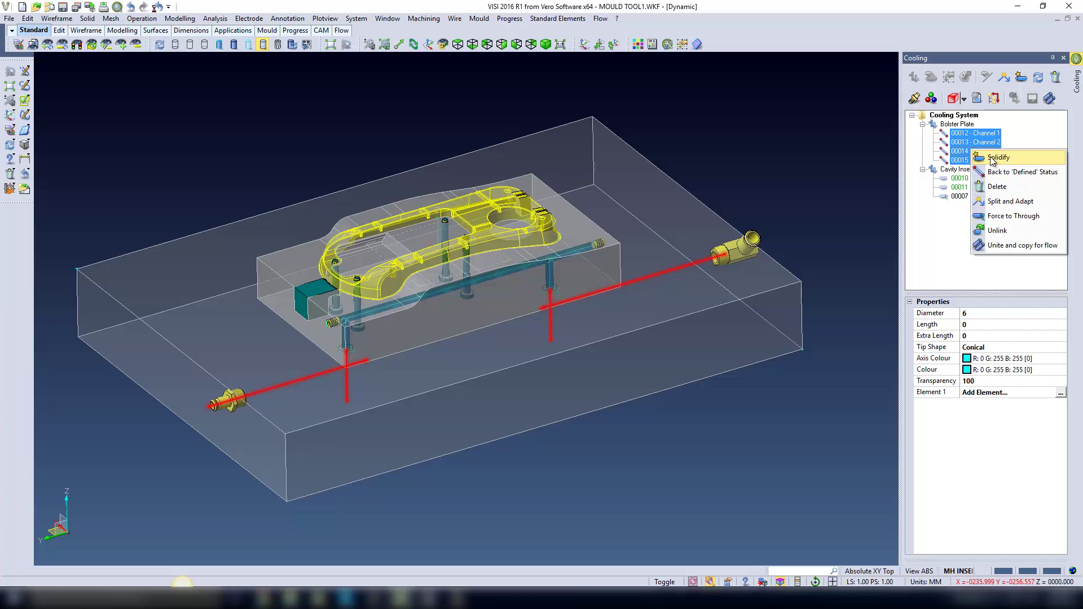
pyautogui.click(991, 157)
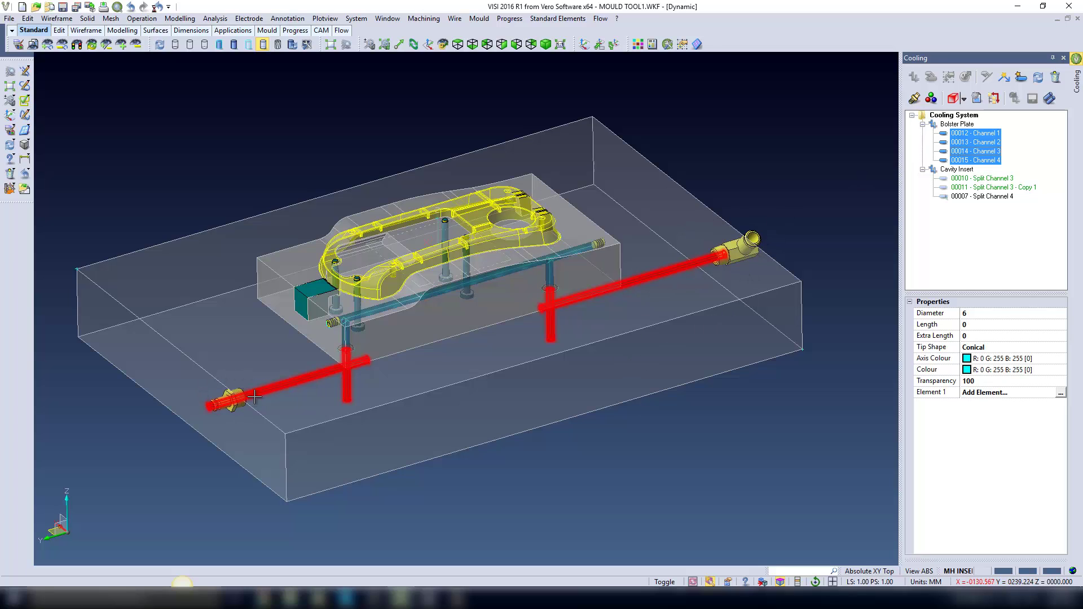
# Rebuild the FIT_1 and FIT90_1 fittings from the standard element list and close the list
pyautogui.click(541, 19)
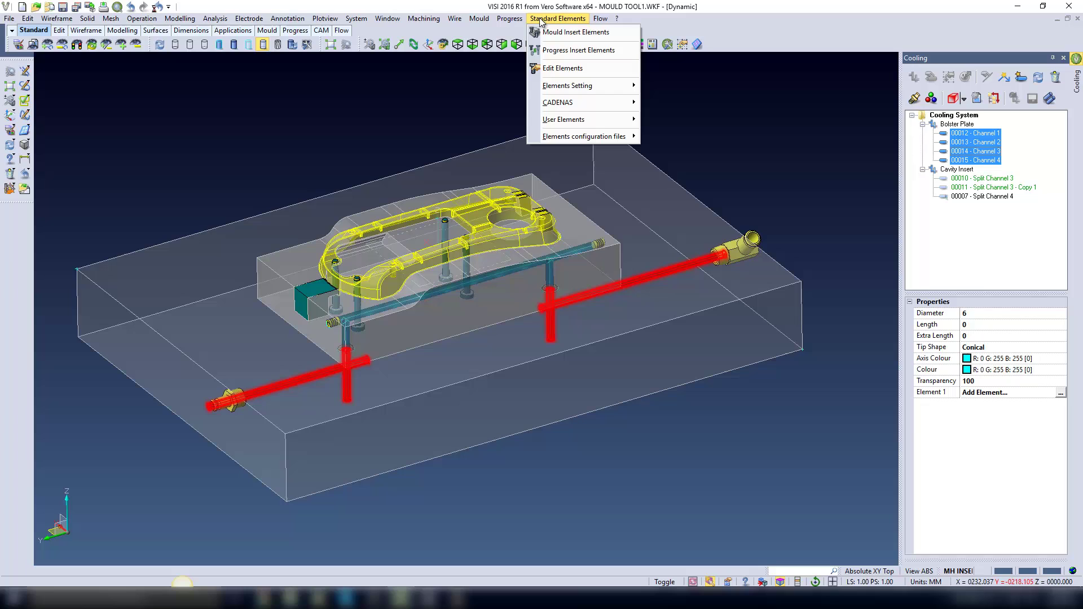
pyautogui.click(553, 68)
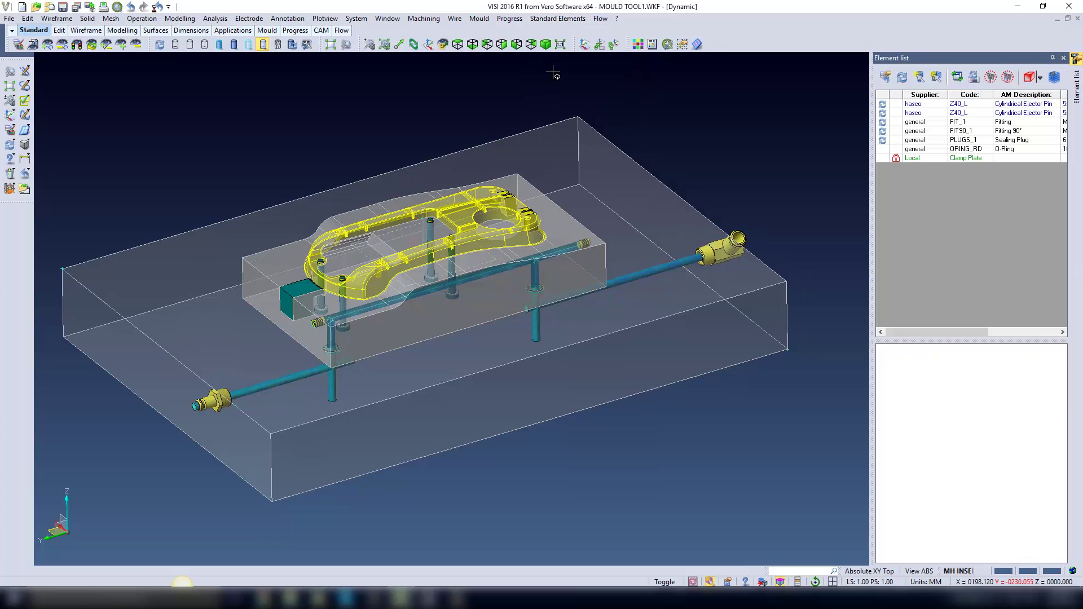
pyautogui.click(927, 133)
pyautogui.keyDown('ctrl'); pyautogui.click(925, 124); pyautogui.keyUp('ctrl')
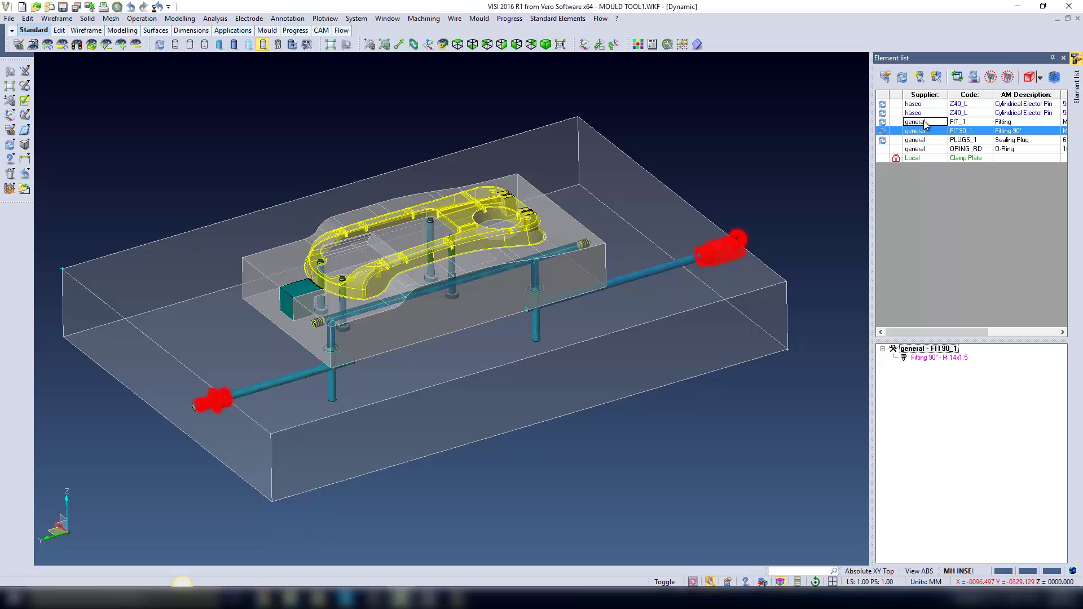
pyautogui.rightClick(931, 128)
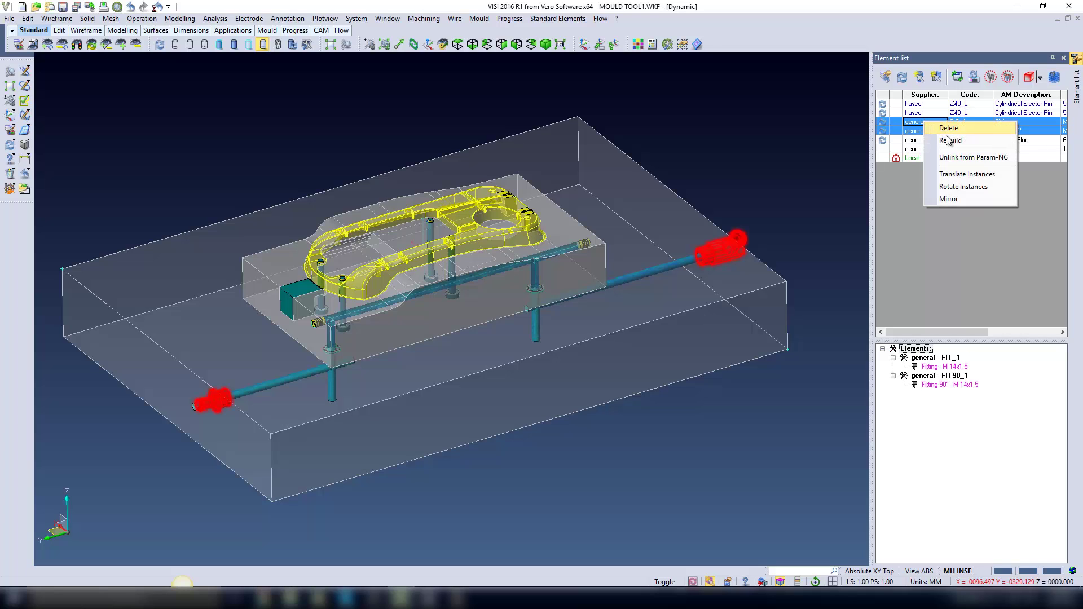
pyautogui.click(948, 140)
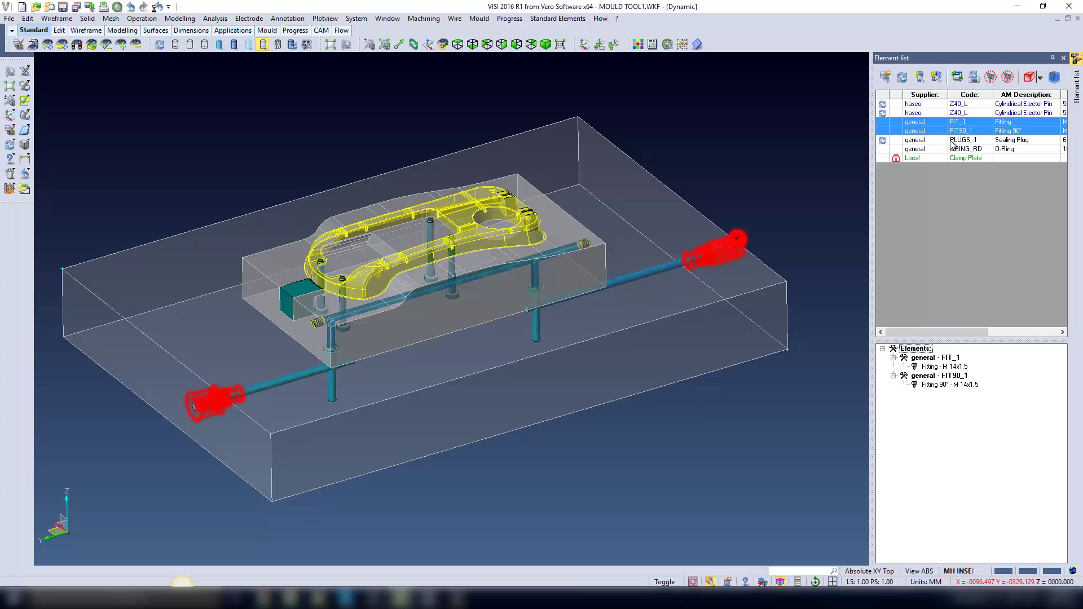
pyautogui.click(1062, 58)
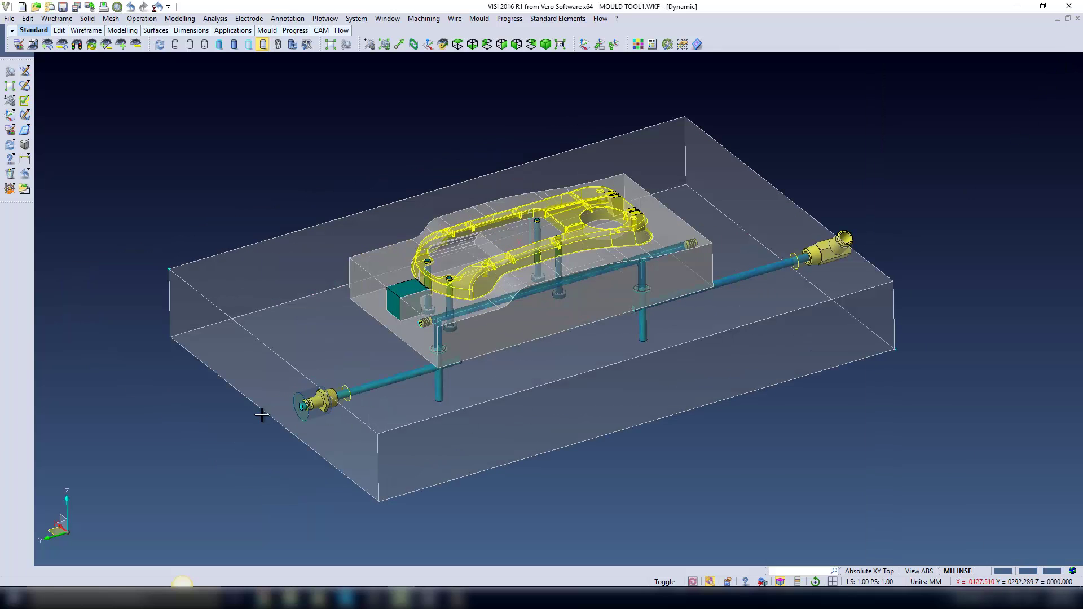
# Start a cavity subtraction and select the cavities to subtract from the rebuilt bolster plate
pyautogui.moveTo(250, 211); pyautogui.dragTo(254, 169, button='right')
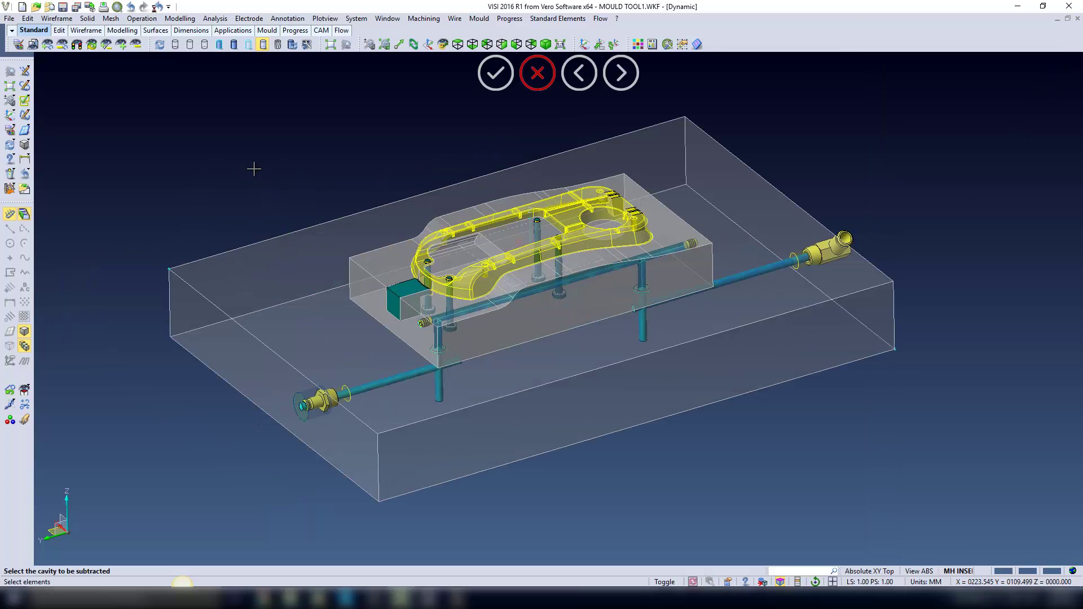
pyautogui.click(25, 405)
pyautogui.click(258, 201)
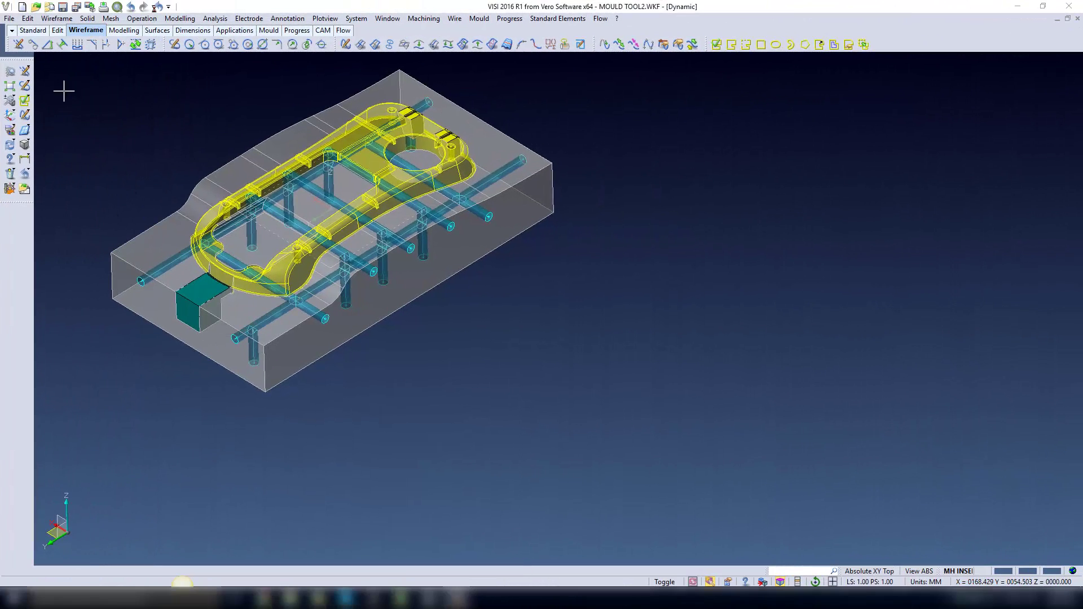
# Copy the MOULD TOOL2 cavity insert as linked instances, making 2 copies at -130 along X
pyautogui.click(27, 18)
pyautogui.click(38, 126)
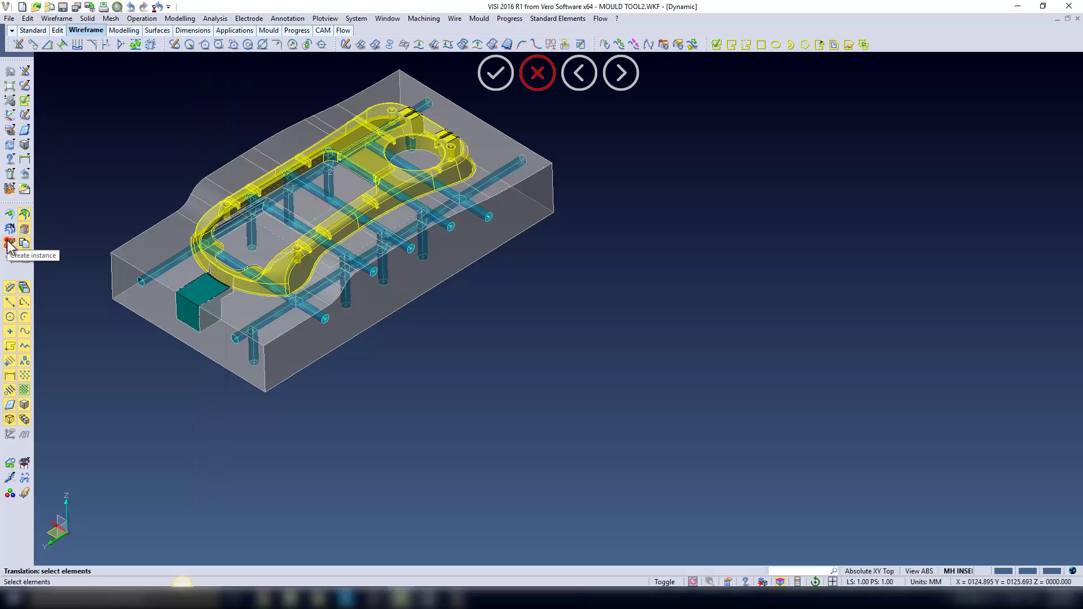
pyautogui.click(121, 252)
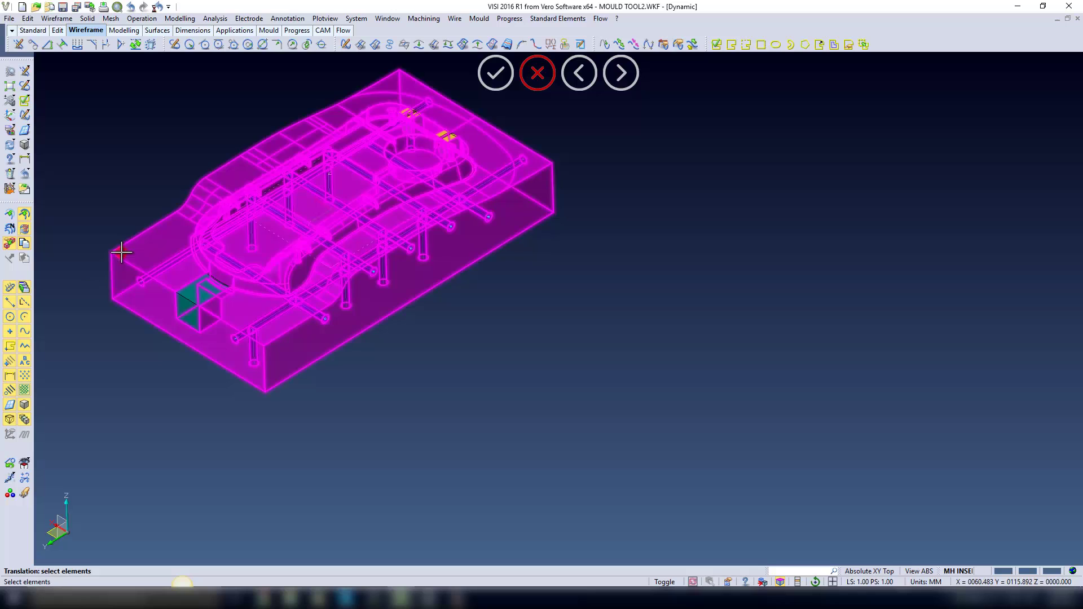
pyautogui.rightClick(121, 252)
pyautogui.click(10, 258)
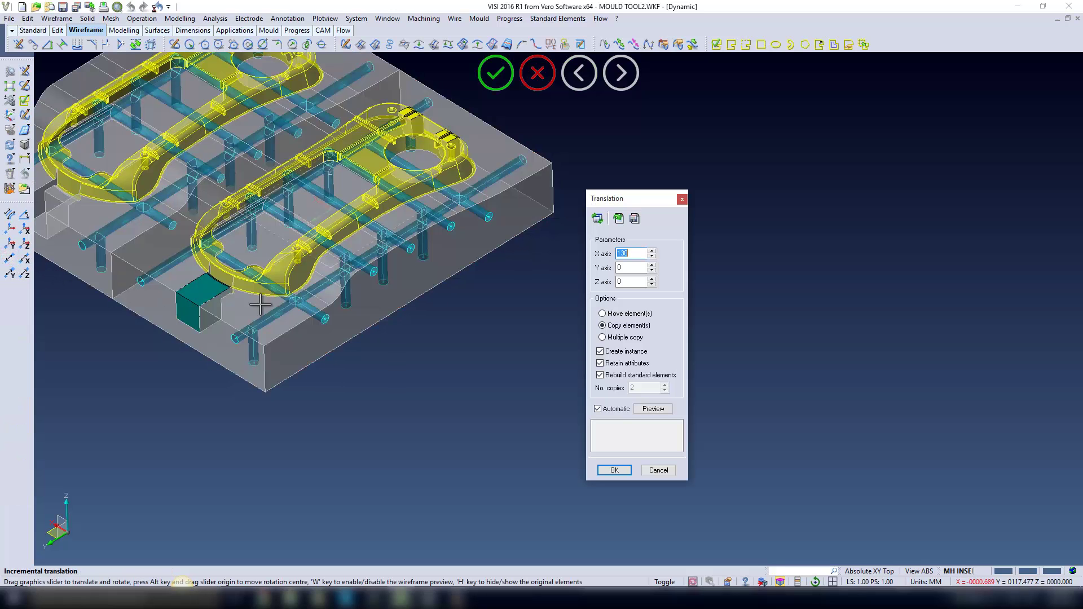
pyautogui.doubleClick(629, 253)
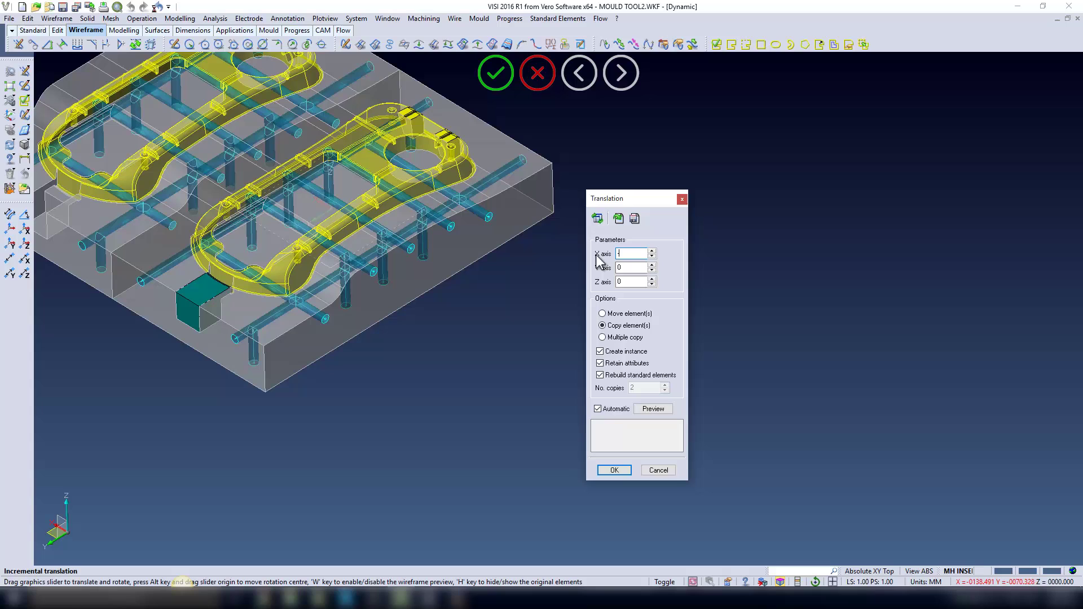
pyautogui.press('Tab')
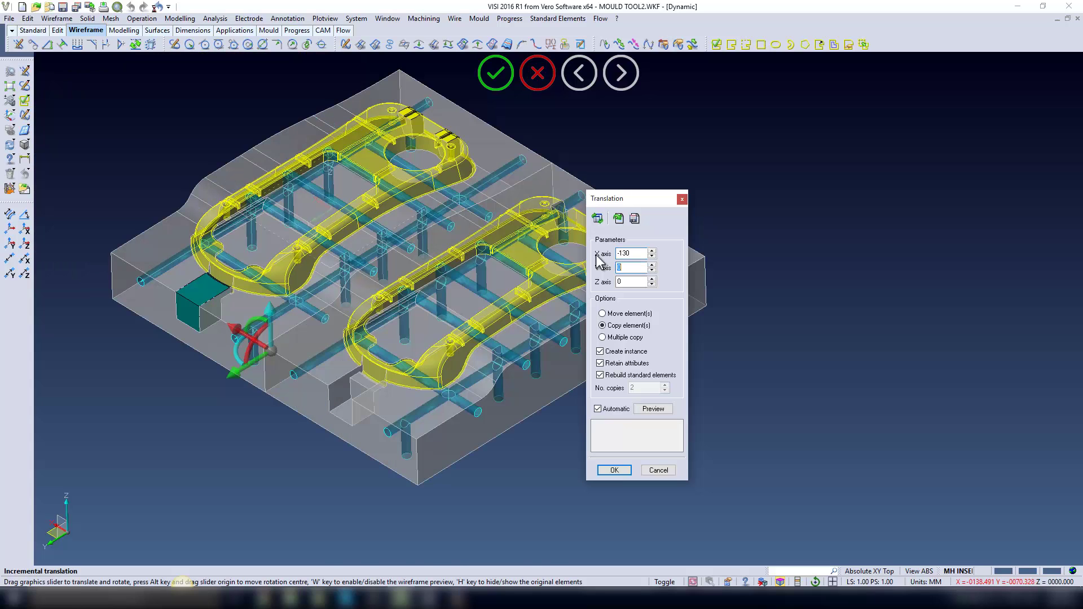
pyautogui.click(602, 338)
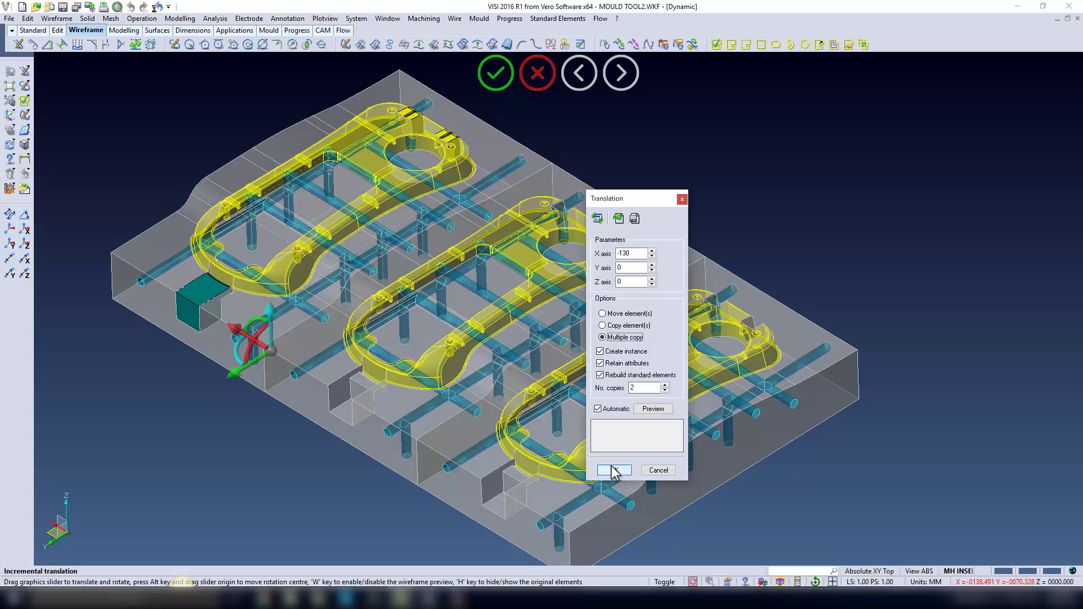
pyautogui.click(612, 470)
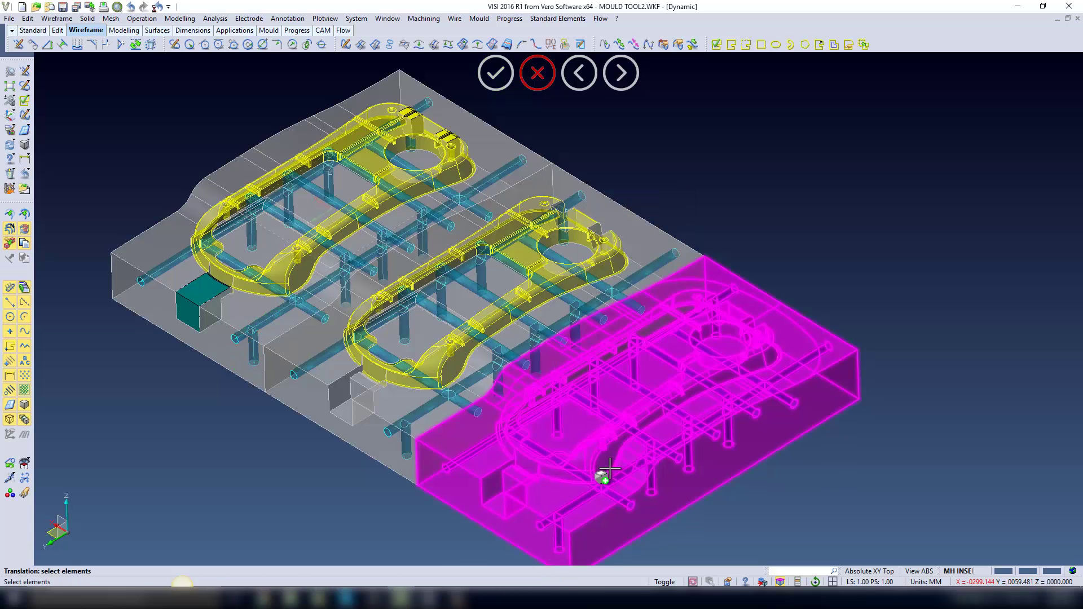
pyautogui.press('Escape')
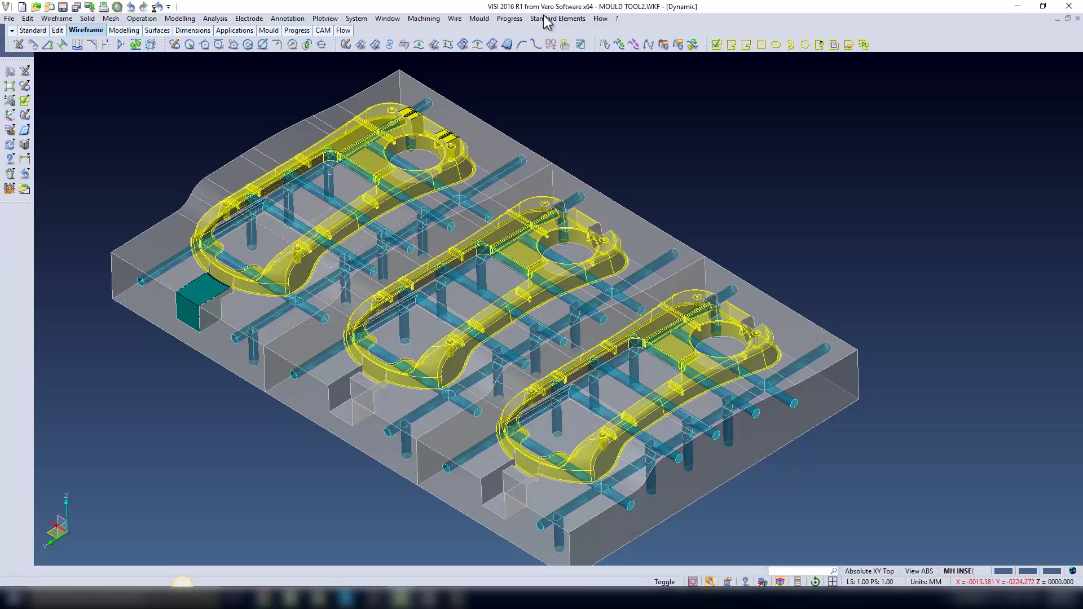
# Open the cooling manager, expand the Cavity Insert group and solidify its Channel 1
pyautogui.click(479, 18)
pyautogui.click(488, 76)
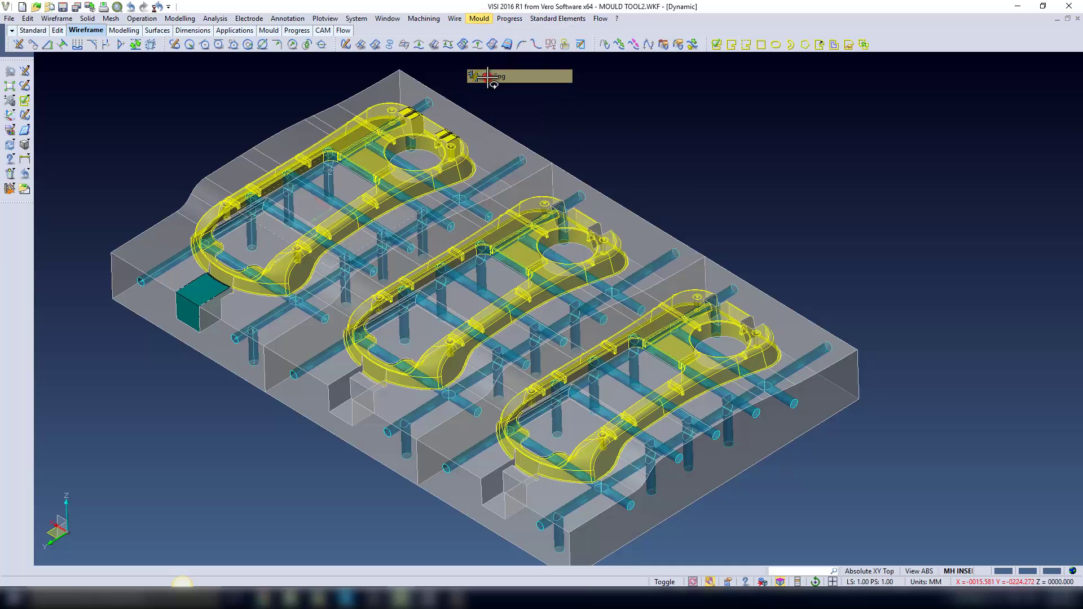
pyautogui.click(922, 125)
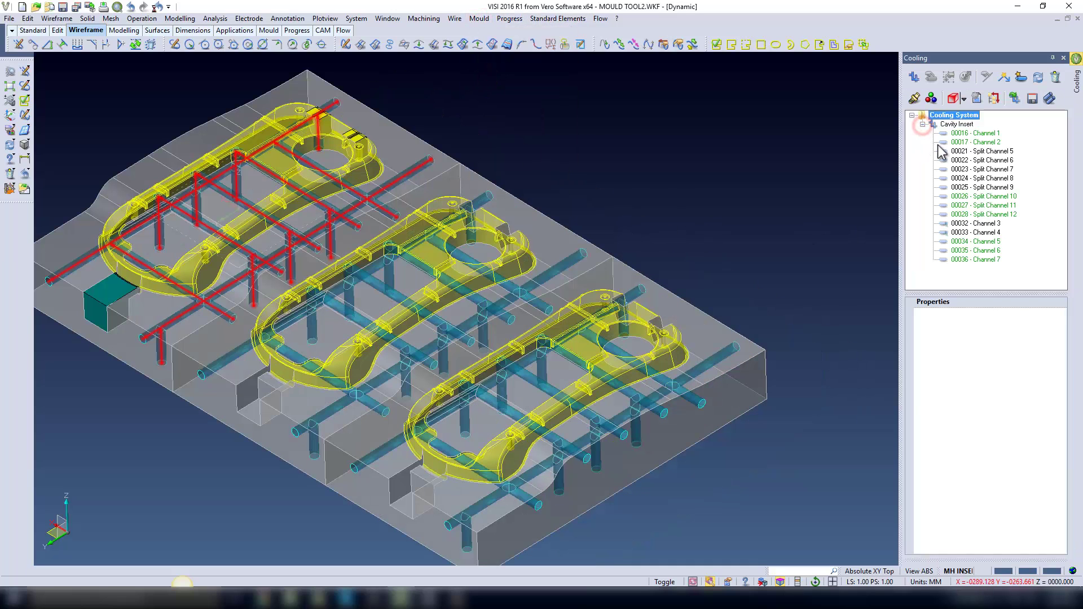
pyautogui.click(953, 134)
pyautogui.rightClick(953, 135)
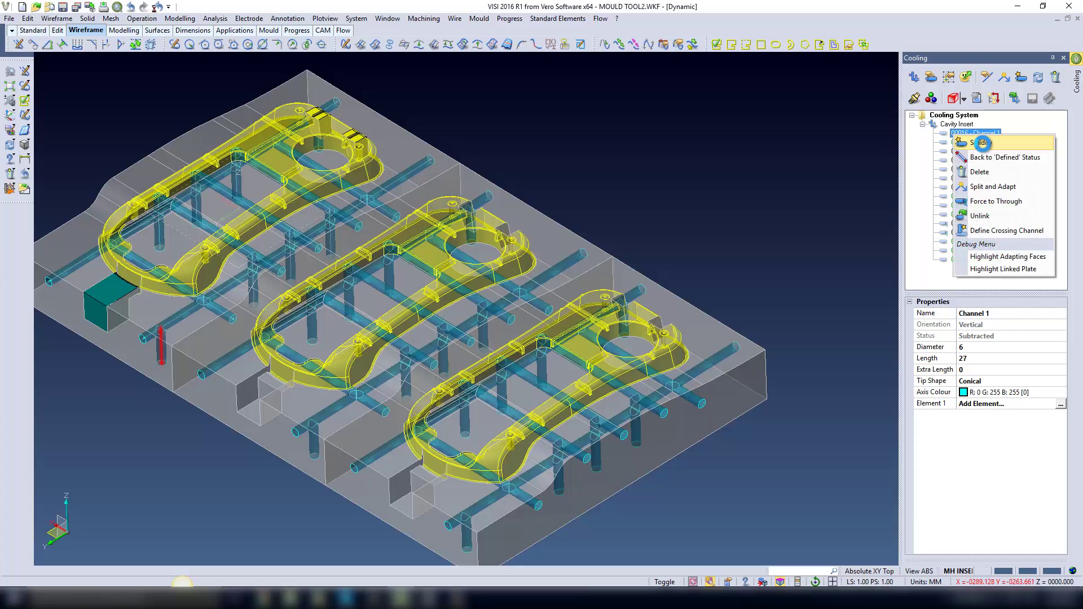
pyautogui.click(982, 143)
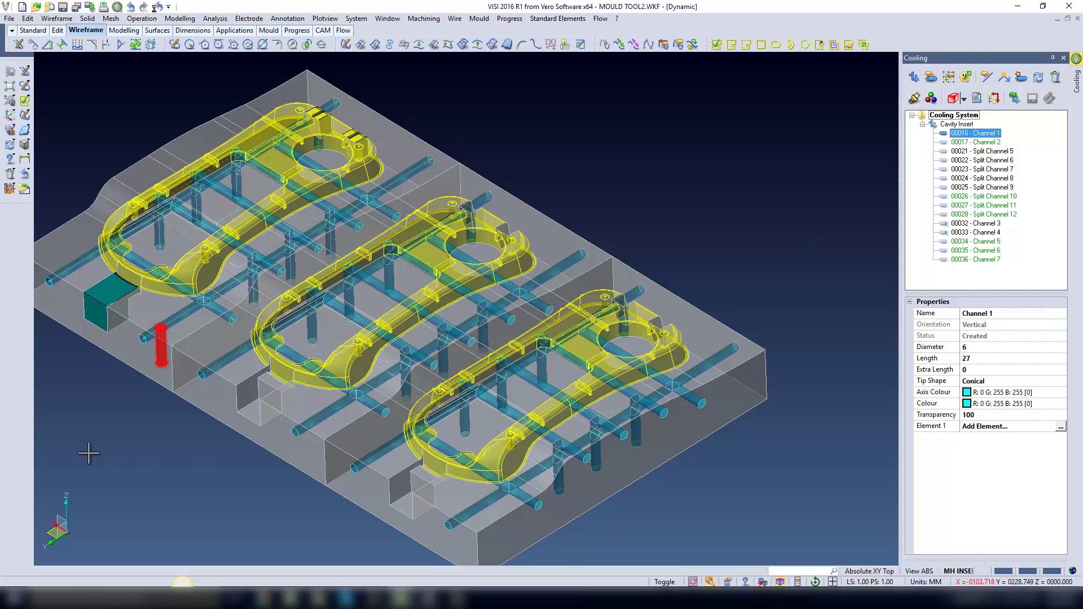
# Display the inserts around the solidified channel as wireframe with dashed hidden lines
pyautogui.scroll(10, 150, 375)
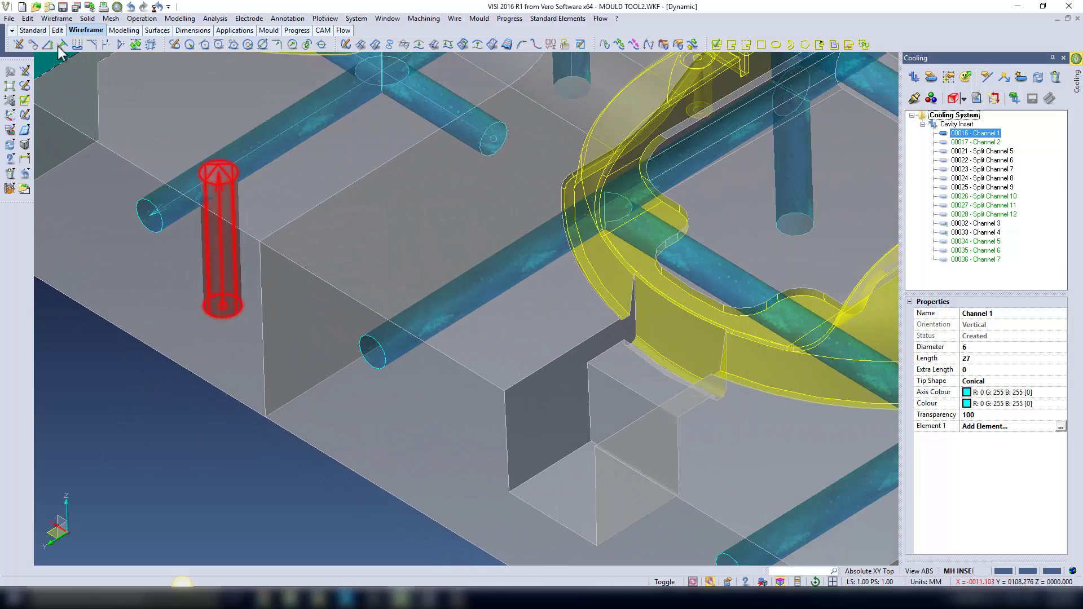
pyautogui.rightClick(132, 262)
pyautogui.click(134, 219)
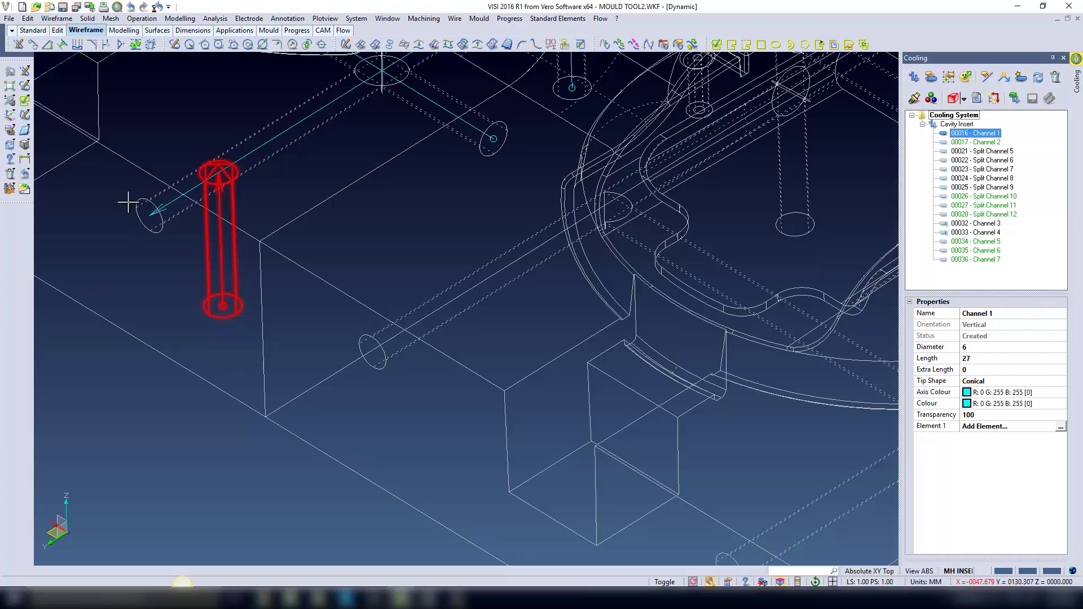
# Move the solidified Channel 1 along the Y axis towards the insert's interior, keeping the X and Z offsets at 0
pyautogui.click(28, 19)
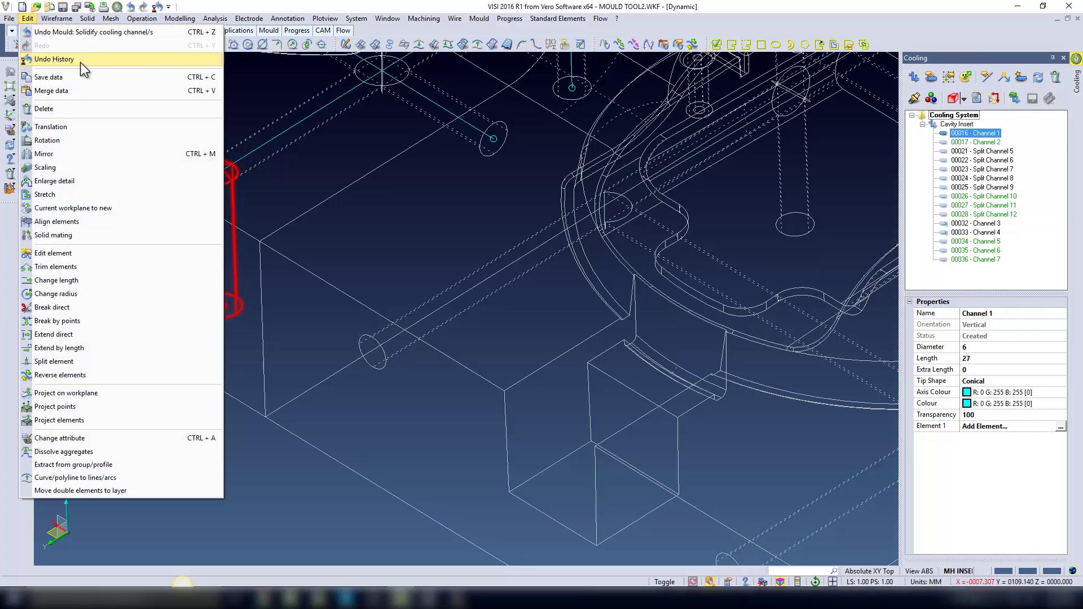
pyautogui.click(56, 127)
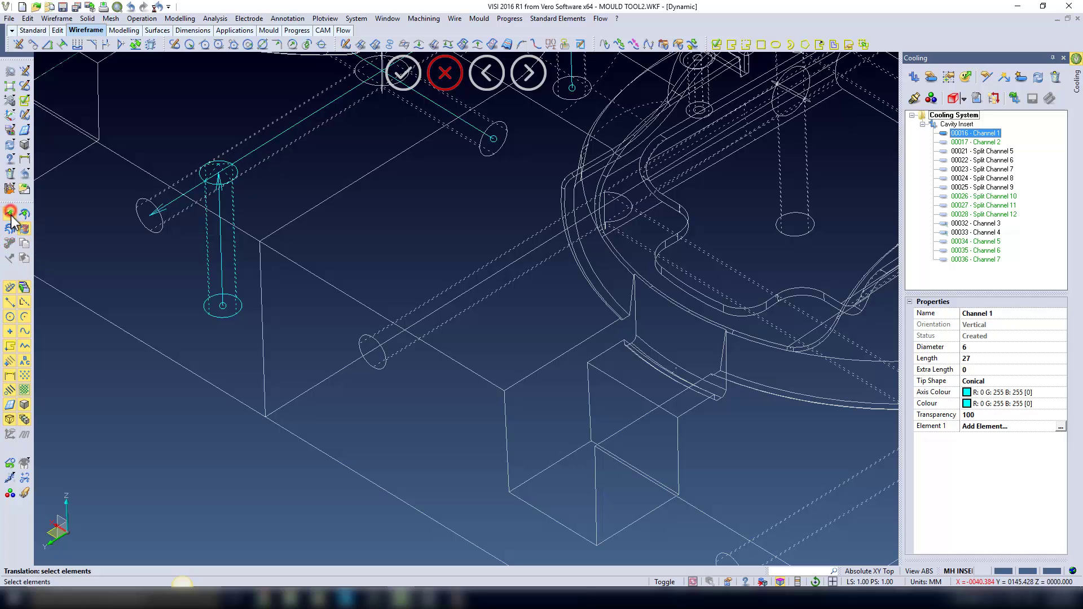
pyautogui.click(209, 283)
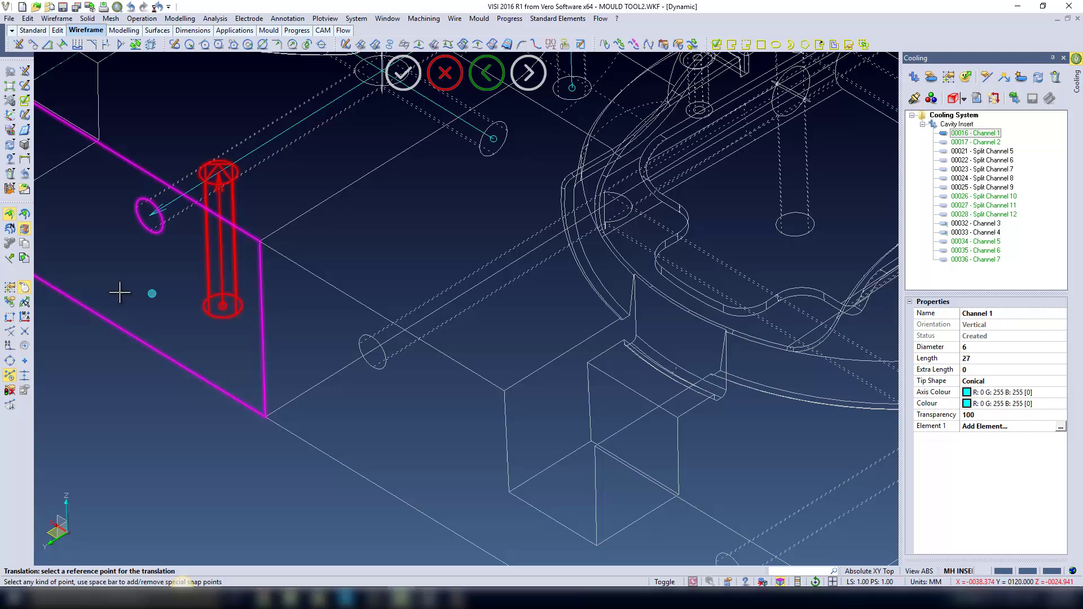
pyautogui.click(10, 258)
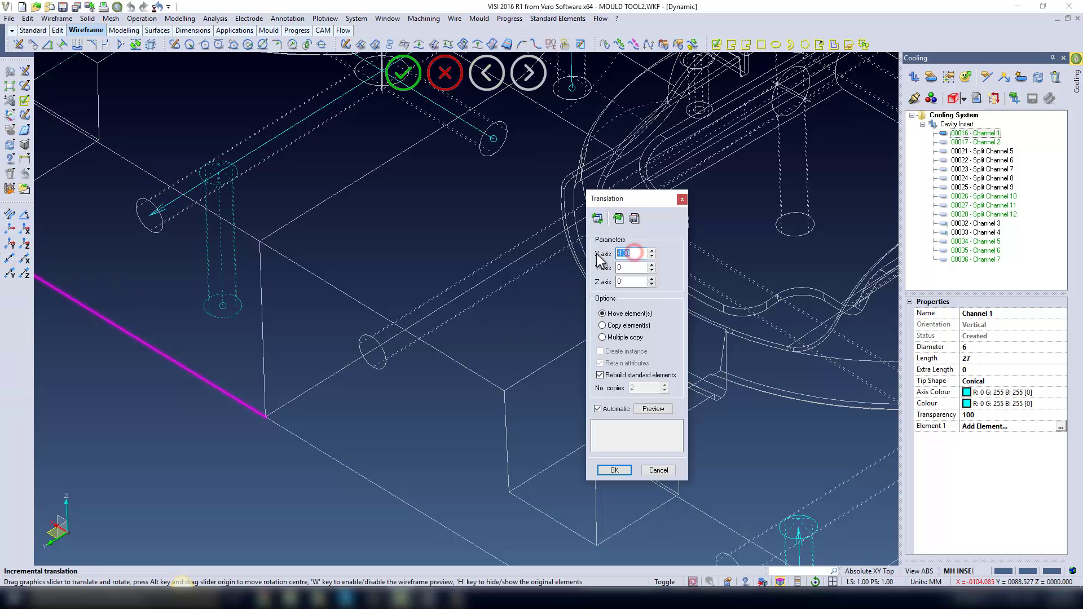
pyautogui.press('Tab')
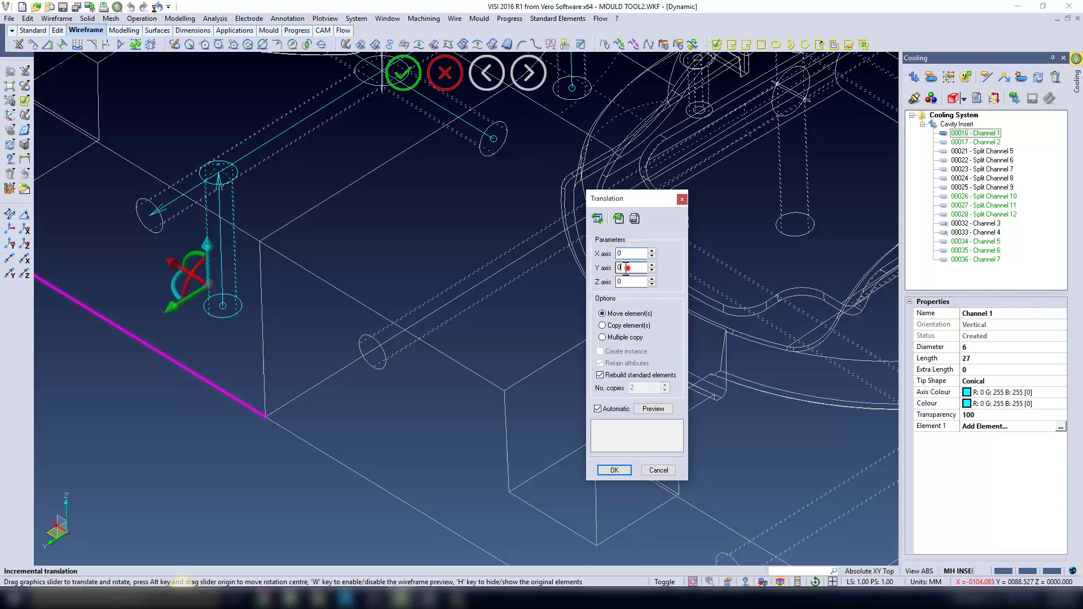
pyautogui.moveTo(185, 291); pyautogui.dragTo(294, 240)
pyautogui.click(626, 472)
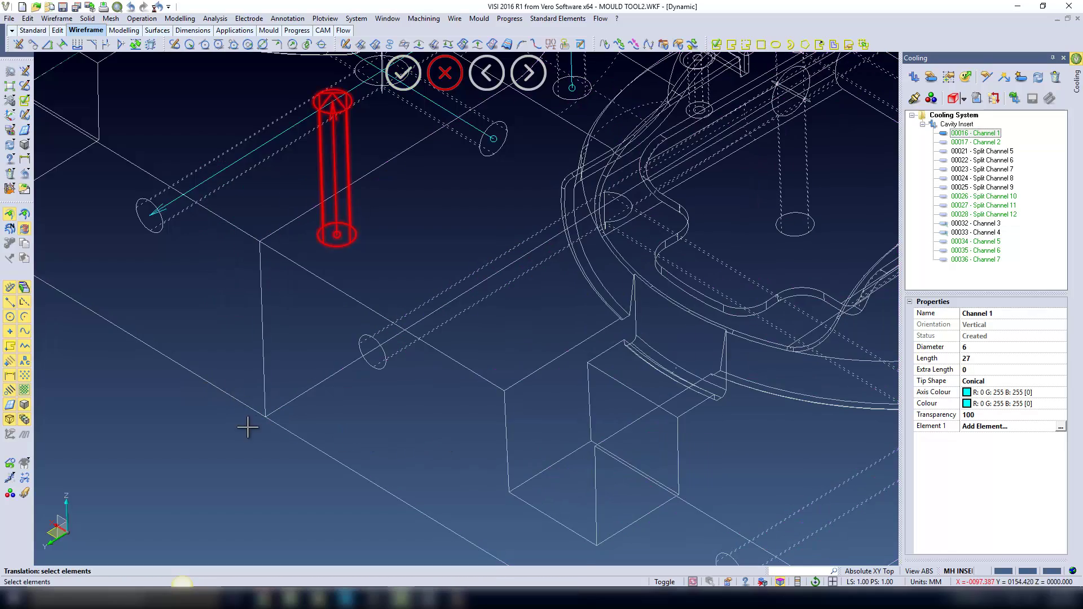
# Subtract the moved Channel 1 from the selected insert solids, skipping locked and invisible solids
pyautogui.scroll(-6, 248, 427)
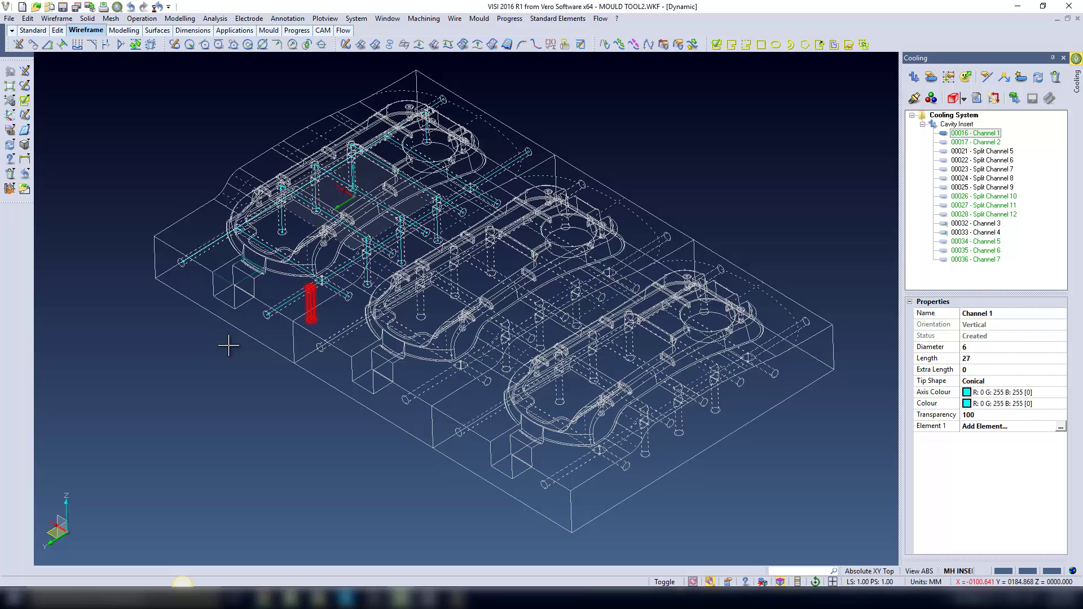
pyautogui.rightClick(146, 273)
pyautogui.click(140, 240)
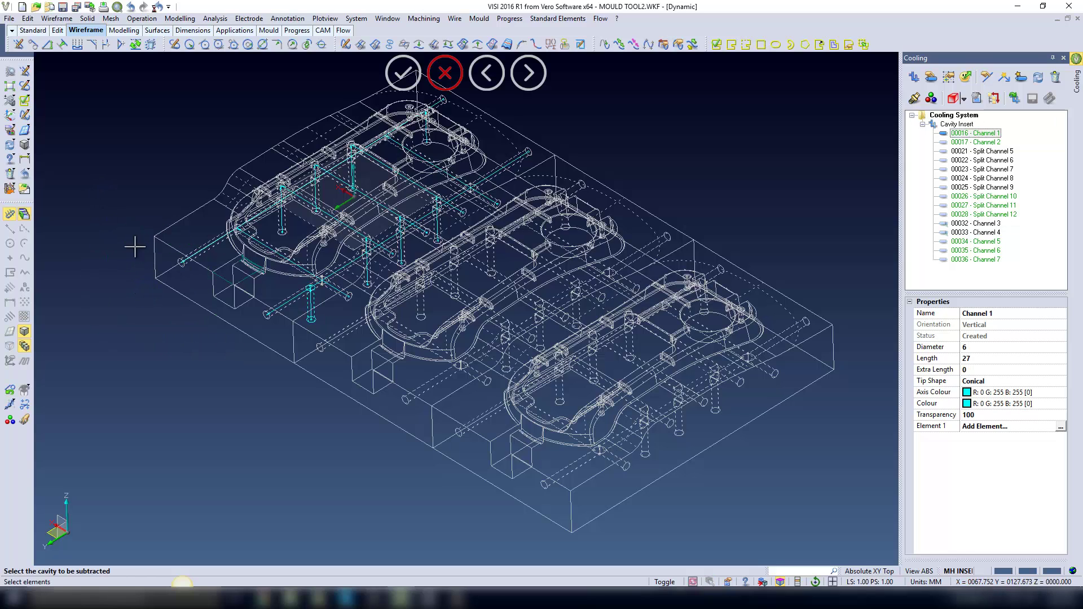
pyautogui.click(23, 408)
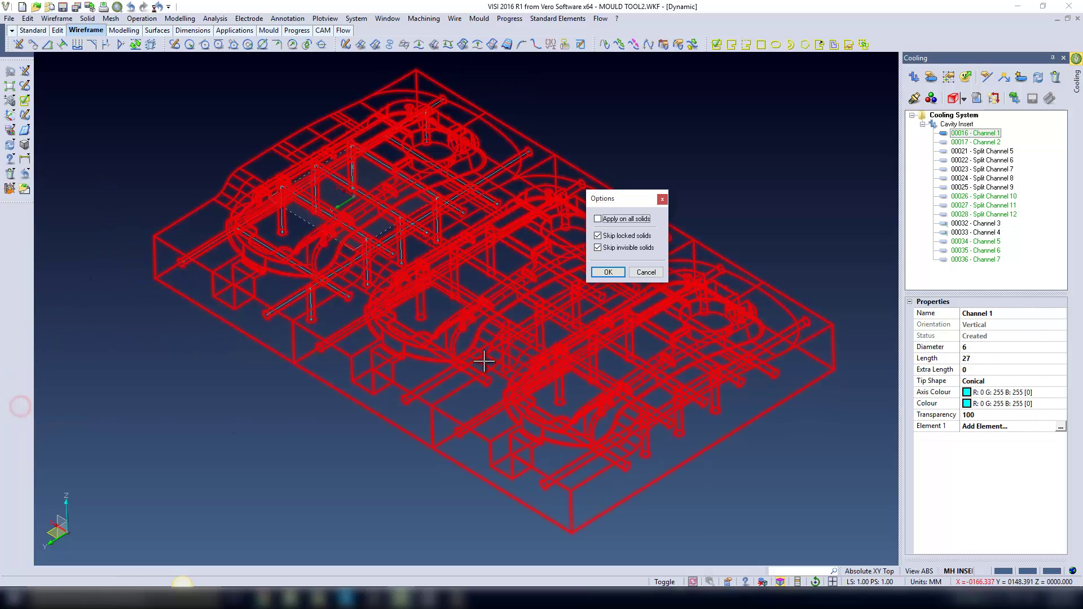
pyautogui.click(615, 271)
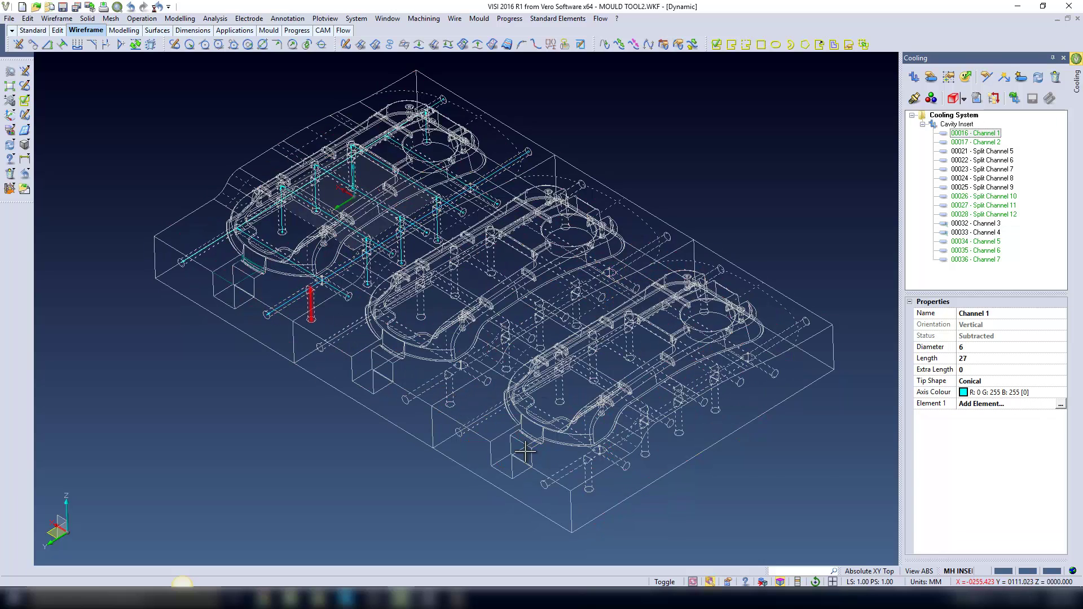
pyautogui.scroll(-1, 522, 452)
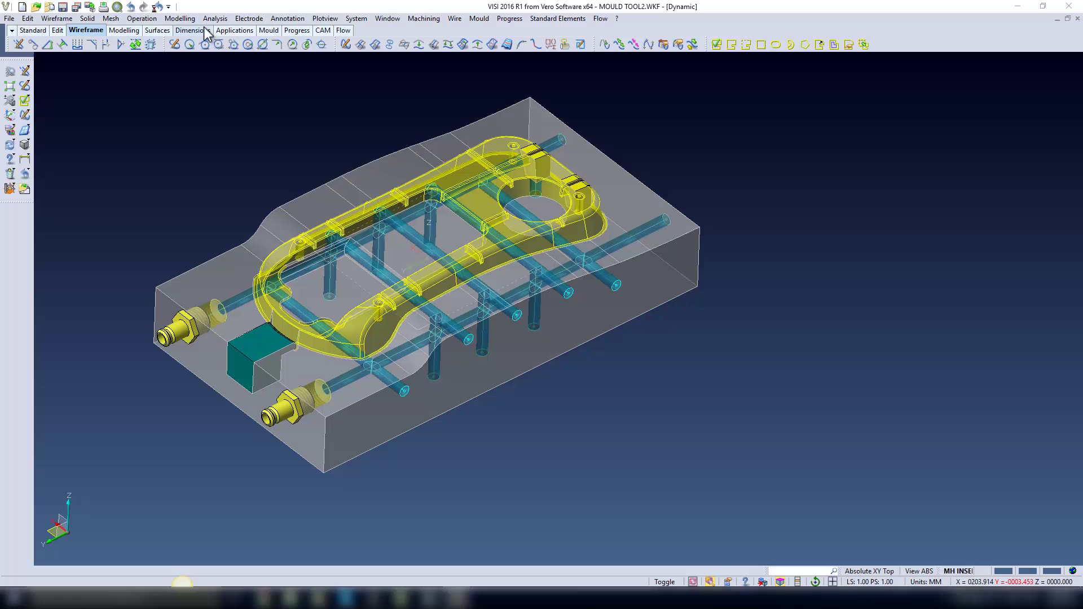
# Create a user solids group named CAVITY INSERT WITH WATER from all displayed parts, with the insert's bottom corner as application point
pyautogui.click(180, 18)
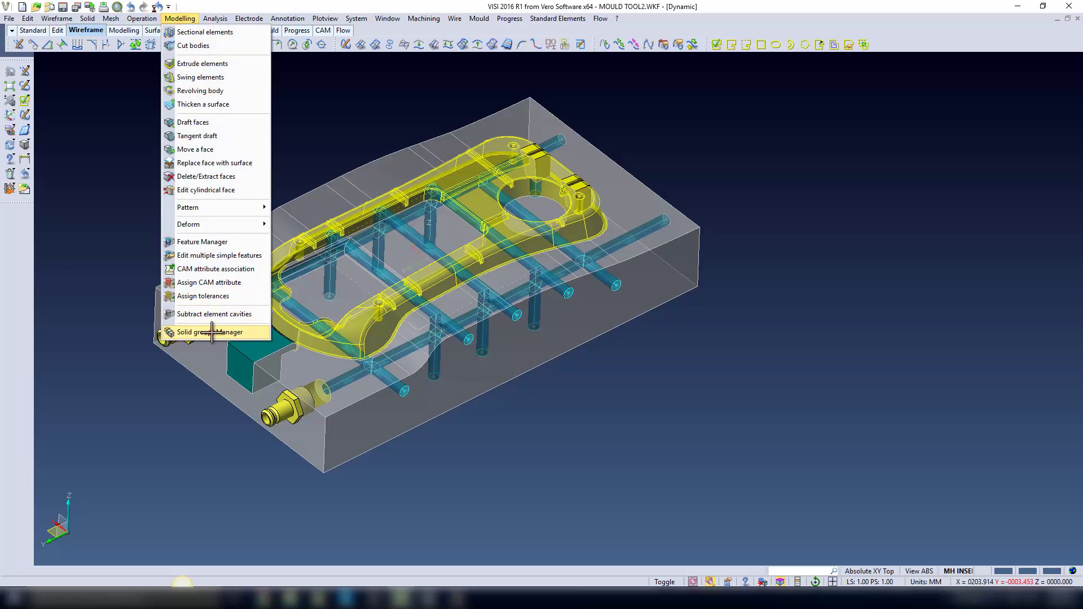
pyautogui.click(212, 331)
pyautogui.click(844, 80)
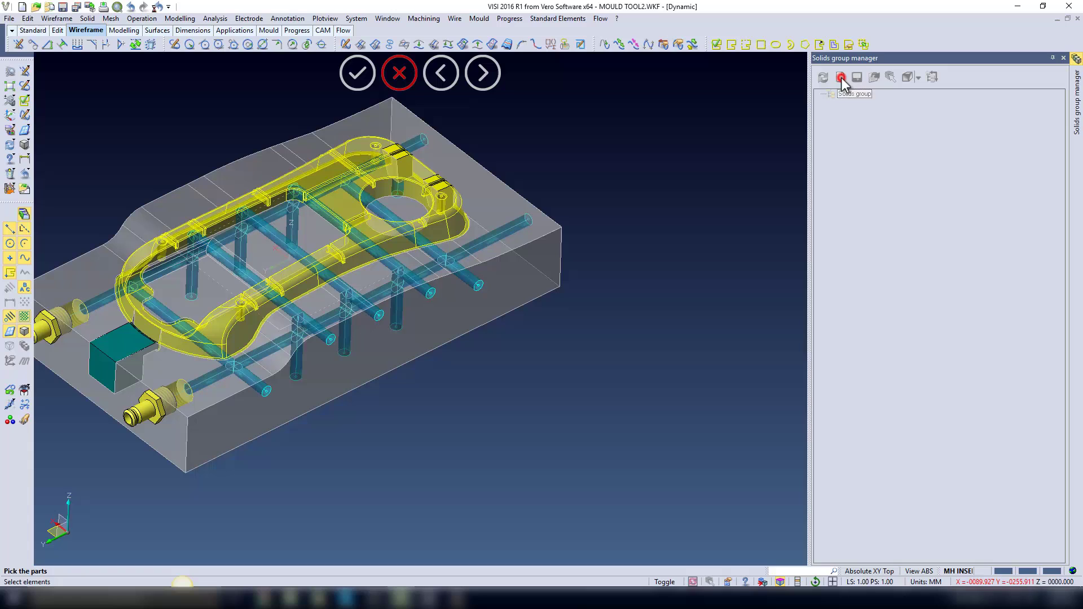
pyautogui.click(27, 412)
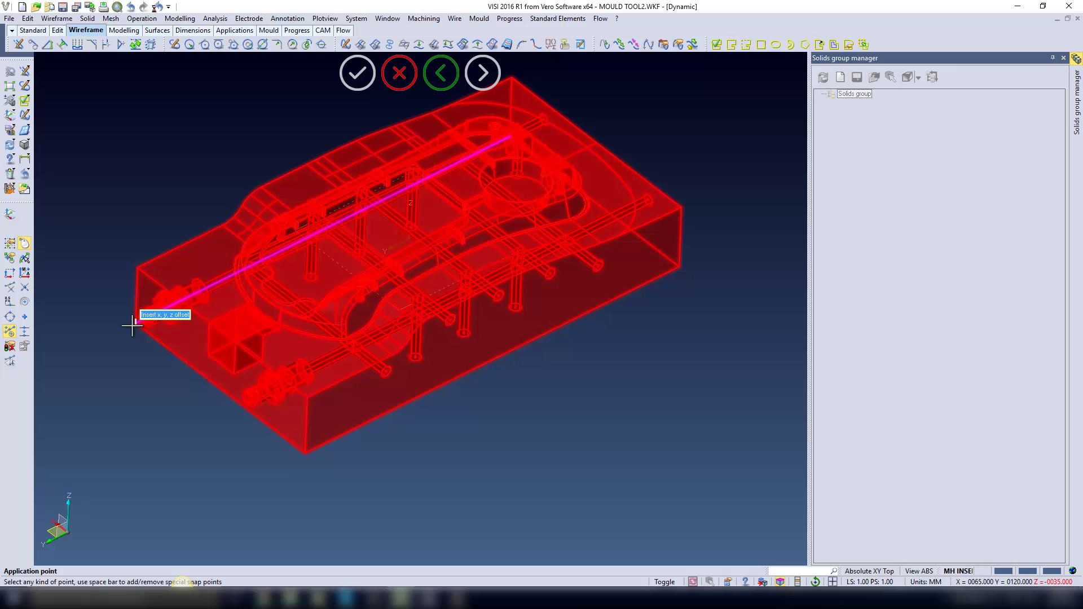
pyautogui.click(131, 326)
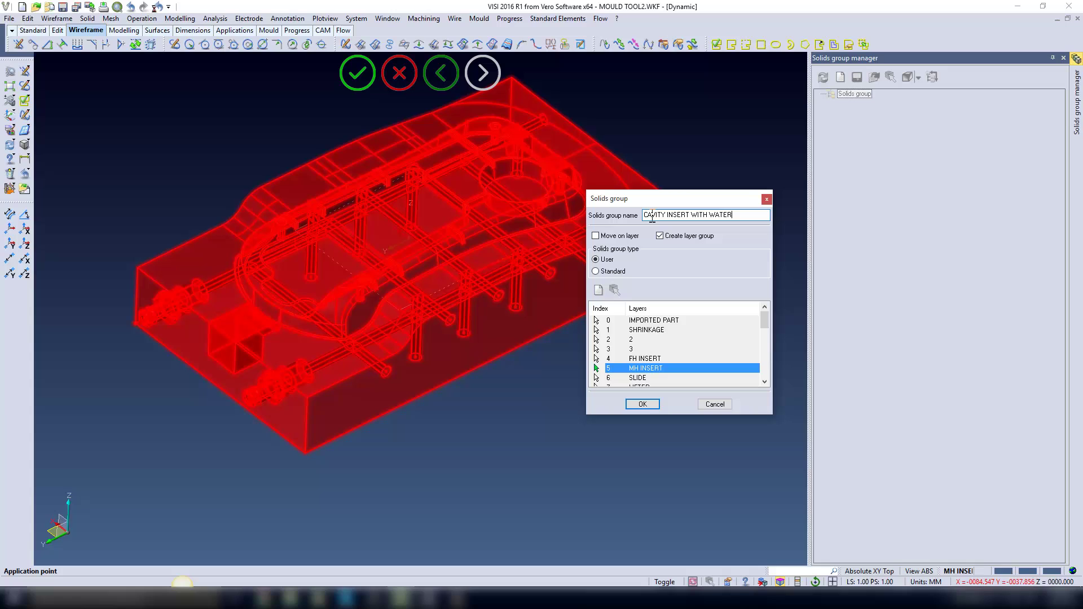
pyautogui.click(642, 404)
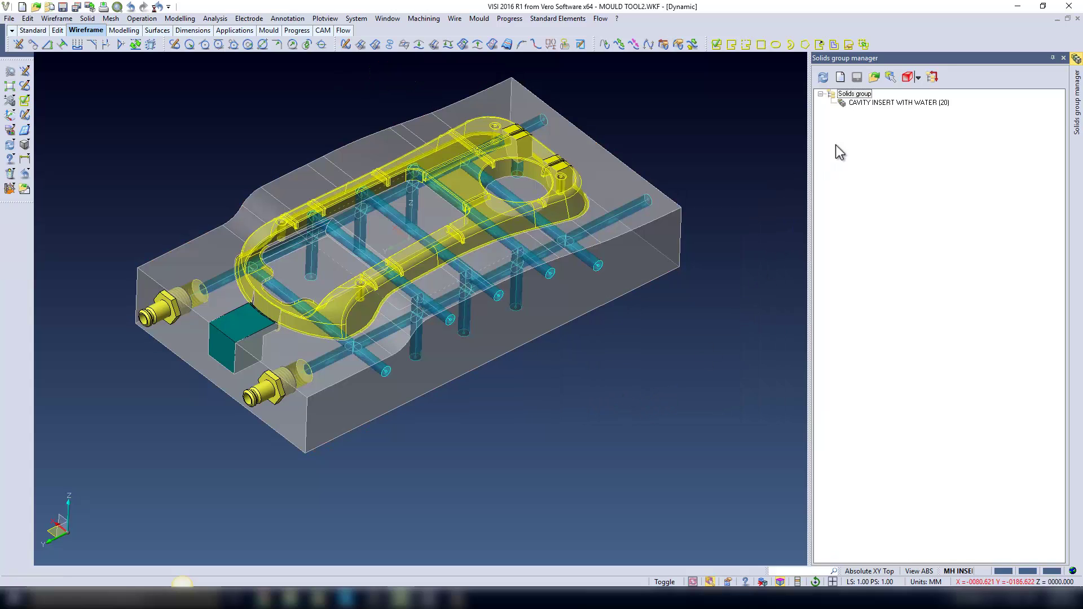
pyautogui.click(1063, 57)
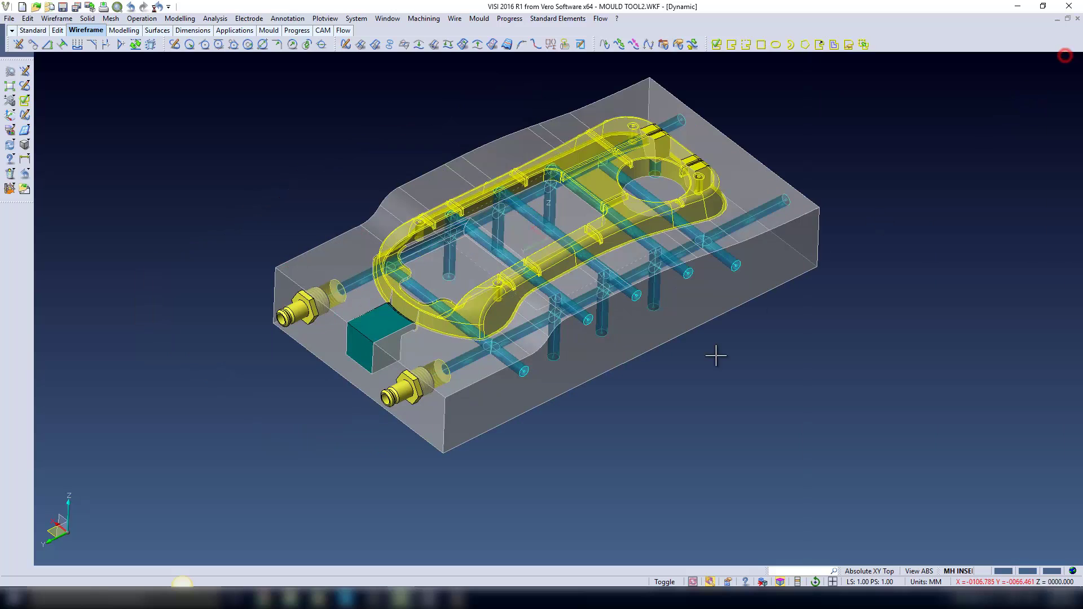
# Copy the cavity insert group alongside the original, from its bottom corner at X 65 to the one at X -65
pyautogui.scroll(-2, 648, 445)
pyautogui.moveTo(648, 445); pyautogui.dragTo(524, 384, button='middle')
pyautogui.click(27, 18)
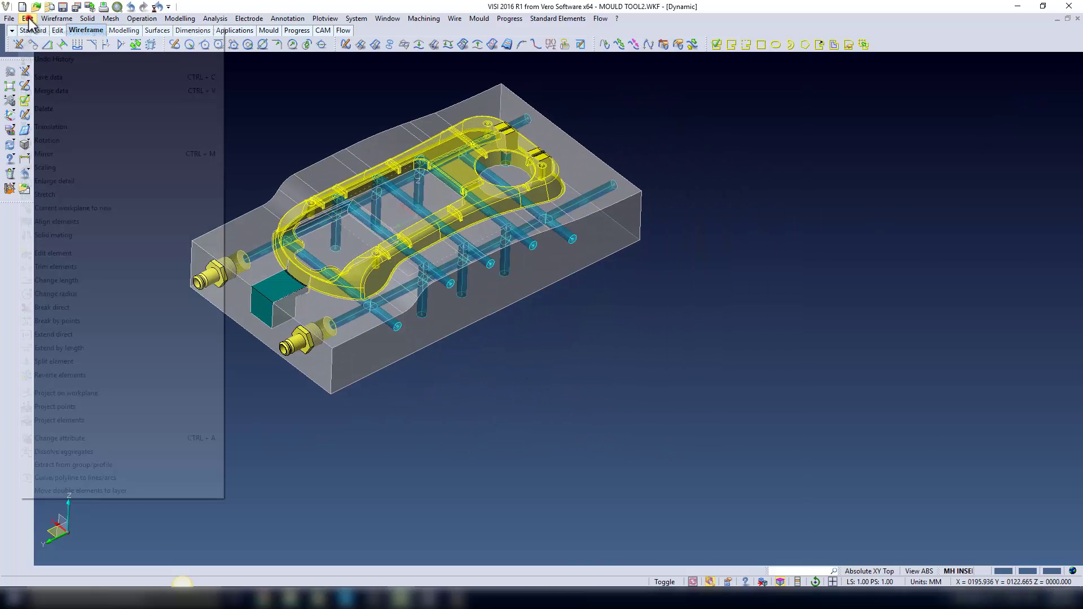
pyautogui.click(50, 127)
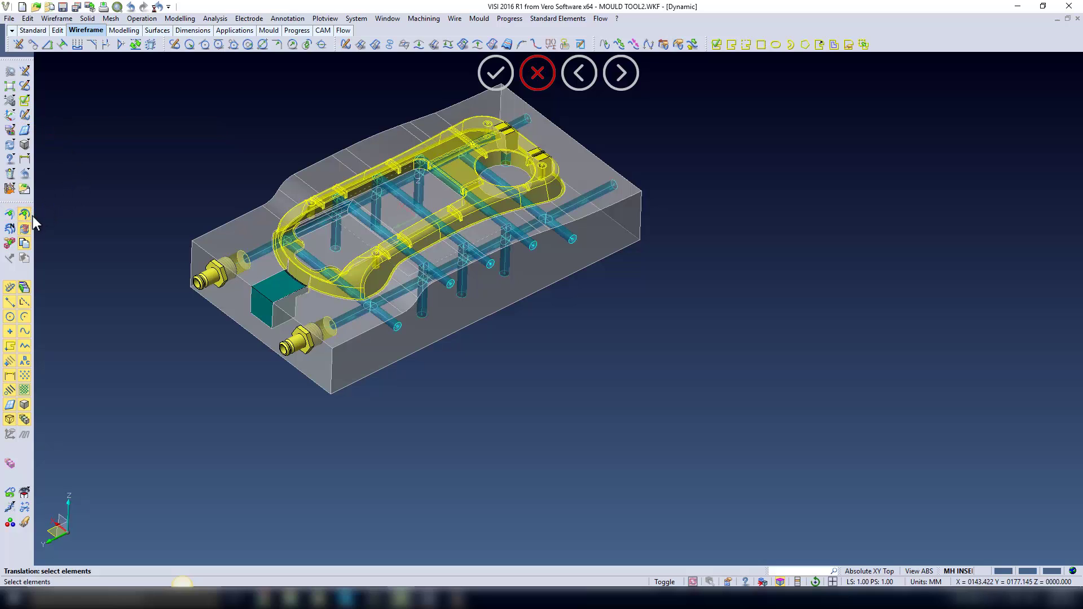
pyautogui.click(193, 248)
pyautogui.click(195, 248)
pyautogui.moveTo(106, 305); pyautogui.dragTo(122, 309, button='middle')
pyautogui.click(185, 284)
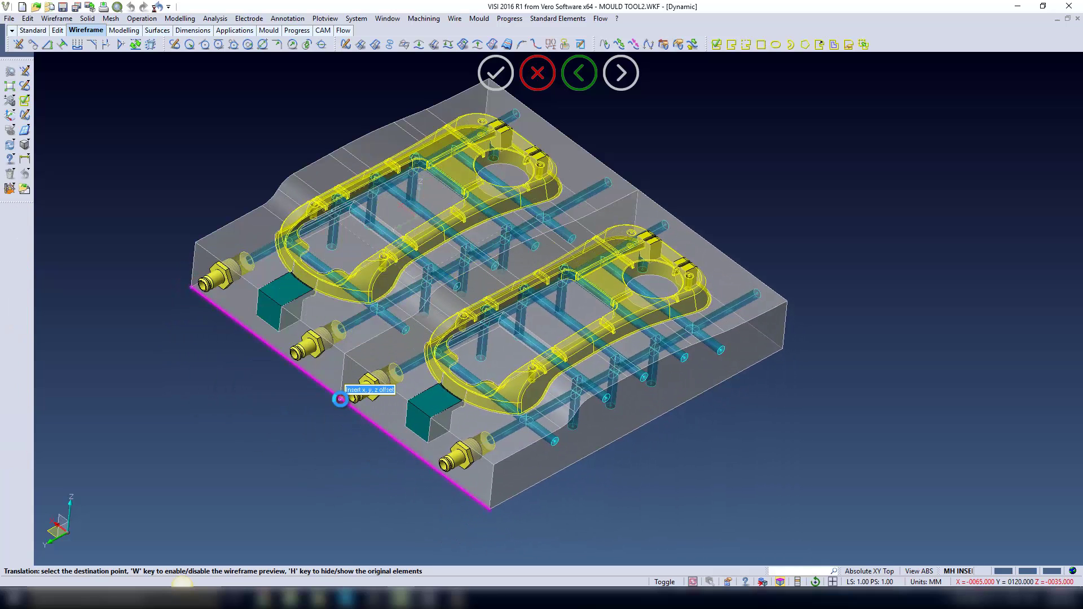
pyautogui.click(339, 406)
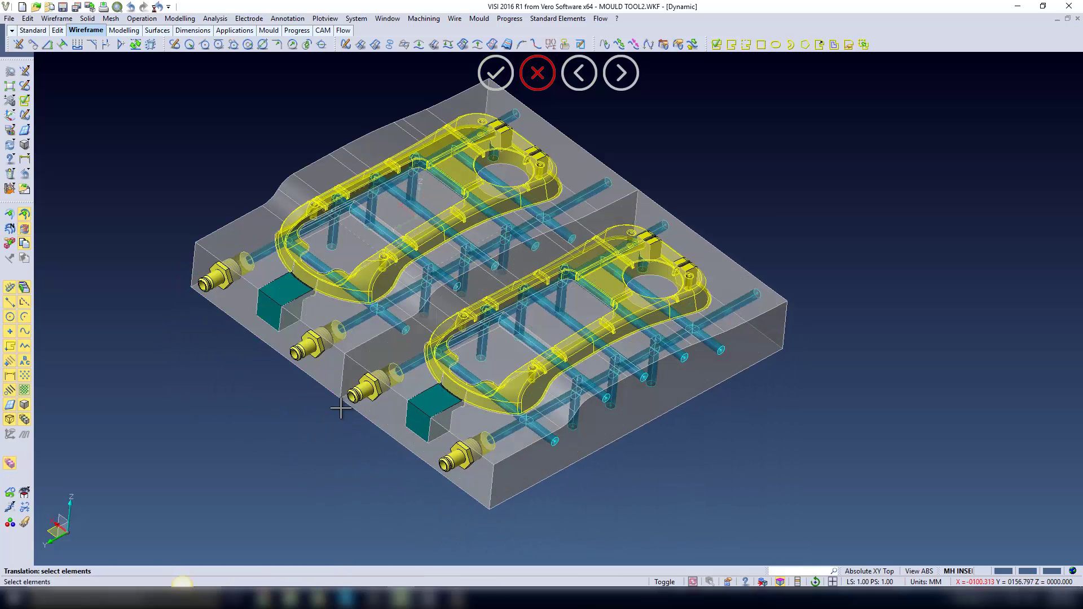
pyautogui.rightClick(567, 107)
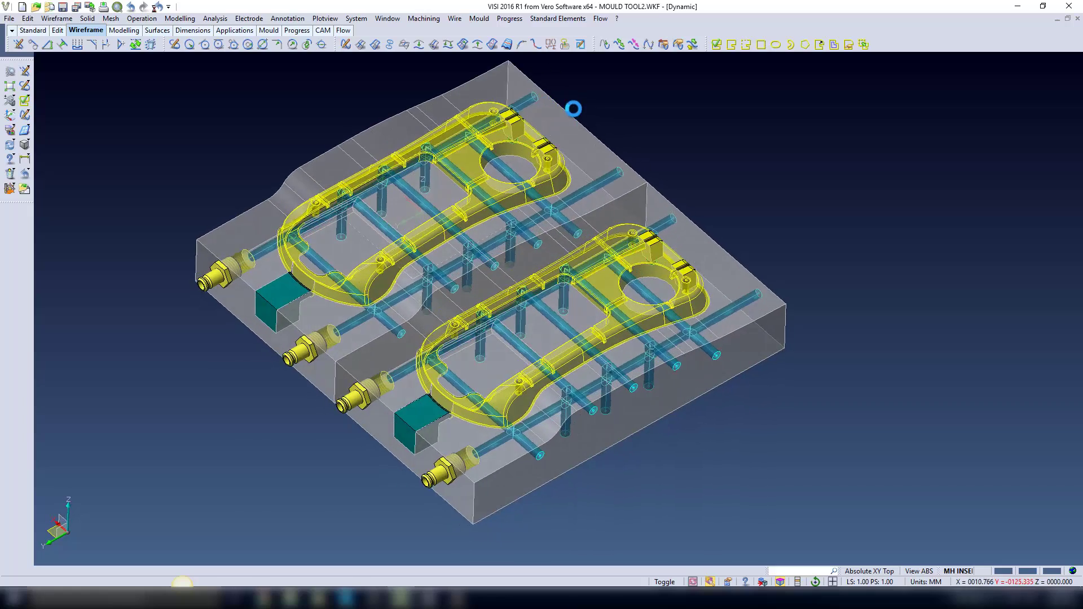
# In the cooling manager, set all Cavity Insert channels back to Defined status
pyautogui.click(479, 18)
pyautogui.click(502, 74)
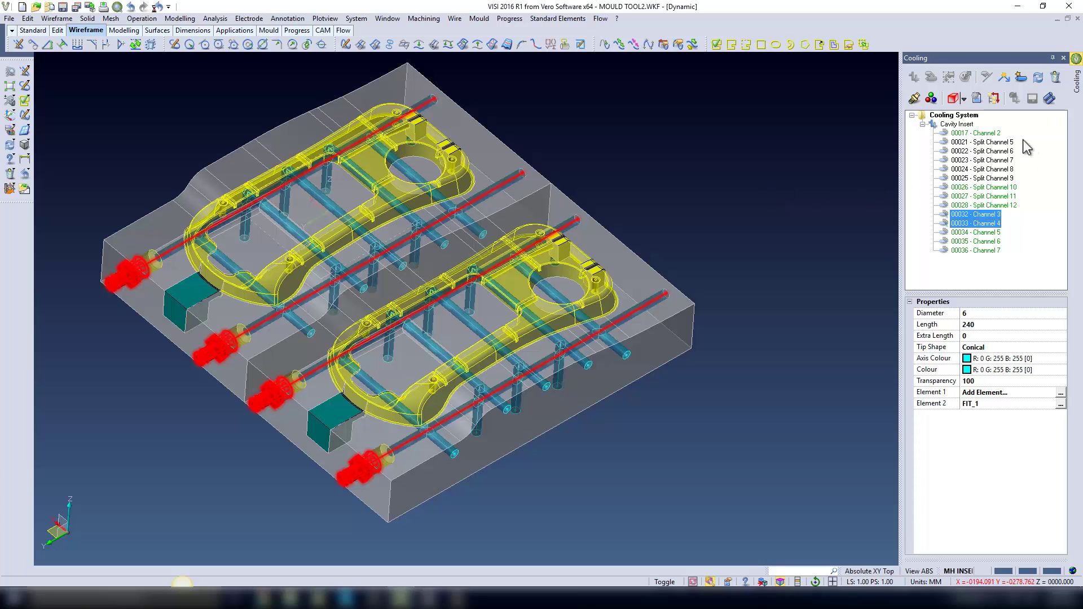
pyautogui.moveTo(1021, 131); pyautogui.dragTo(977, 250)
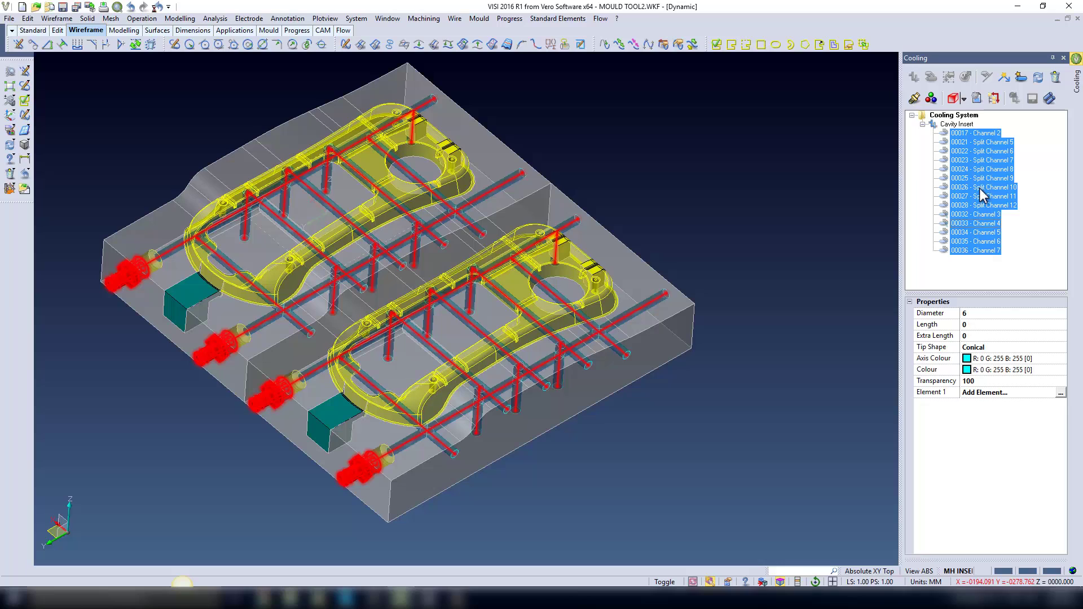
pyautogui.rightClick(981, 194)
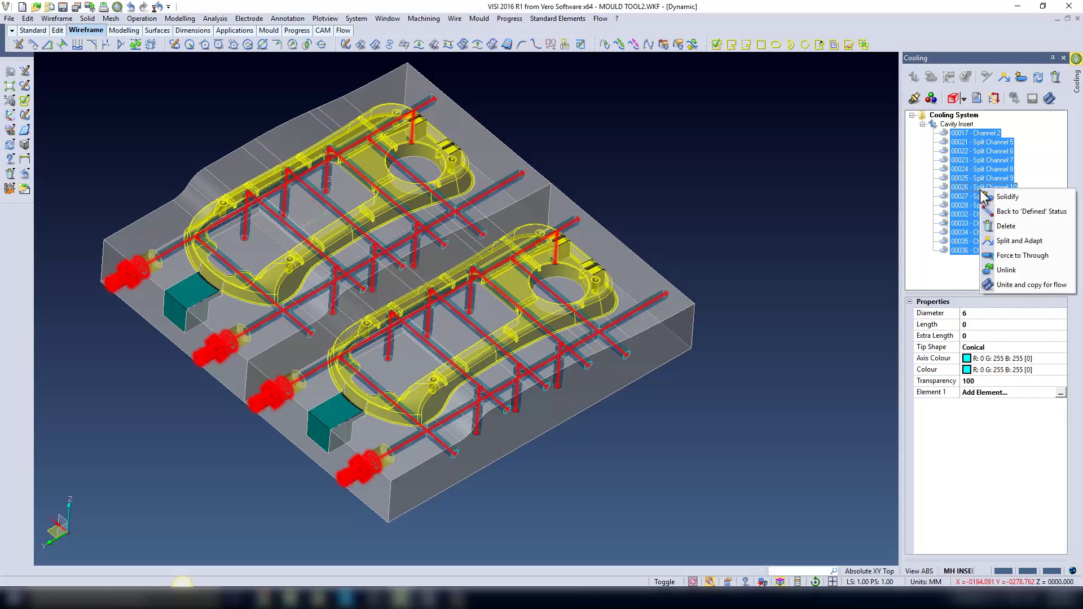
pyautogui.click(1002, 213)
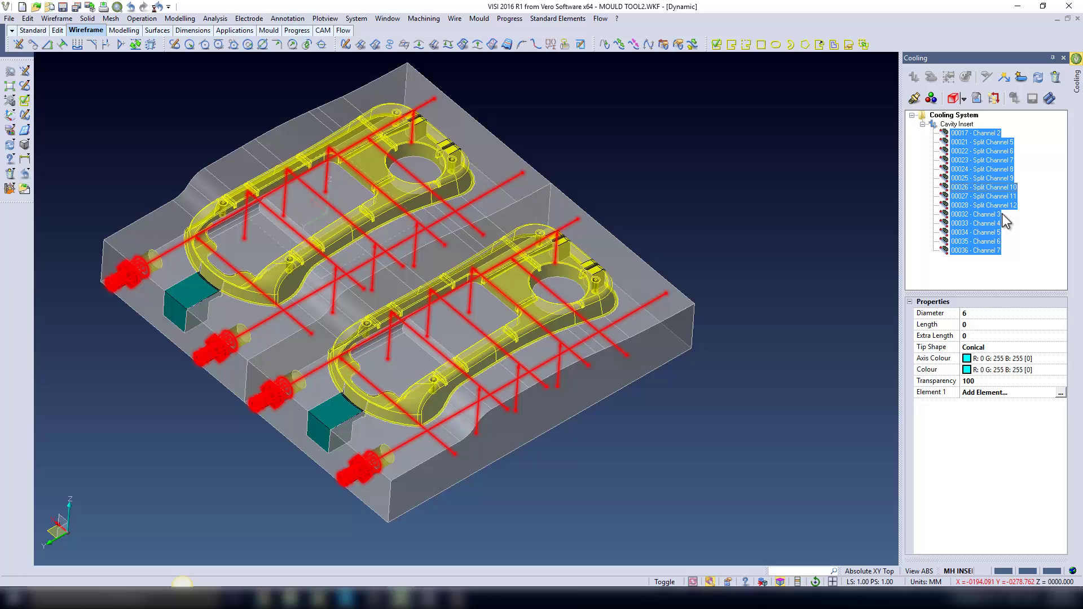
pyautogui.click(1062, 58)
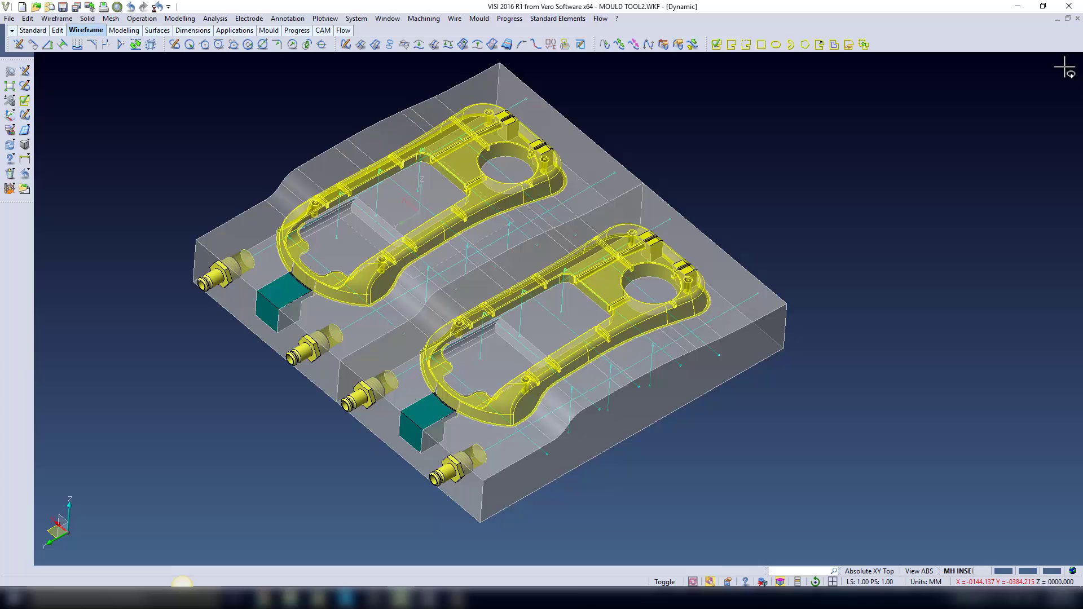
# Move the first insert's outer long channel axis with its fitting by -7 along X, with Y and Z at 0
pyautogui.click(27, 18)
pyautogui.click(51, 127)
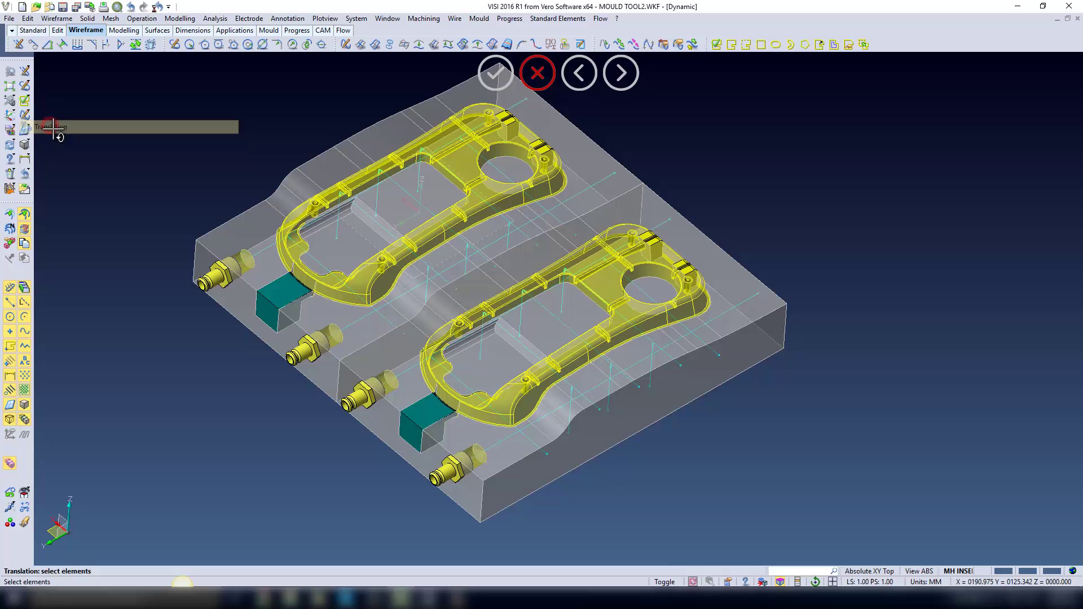
pyautogui.scroll(2, 130, 276)
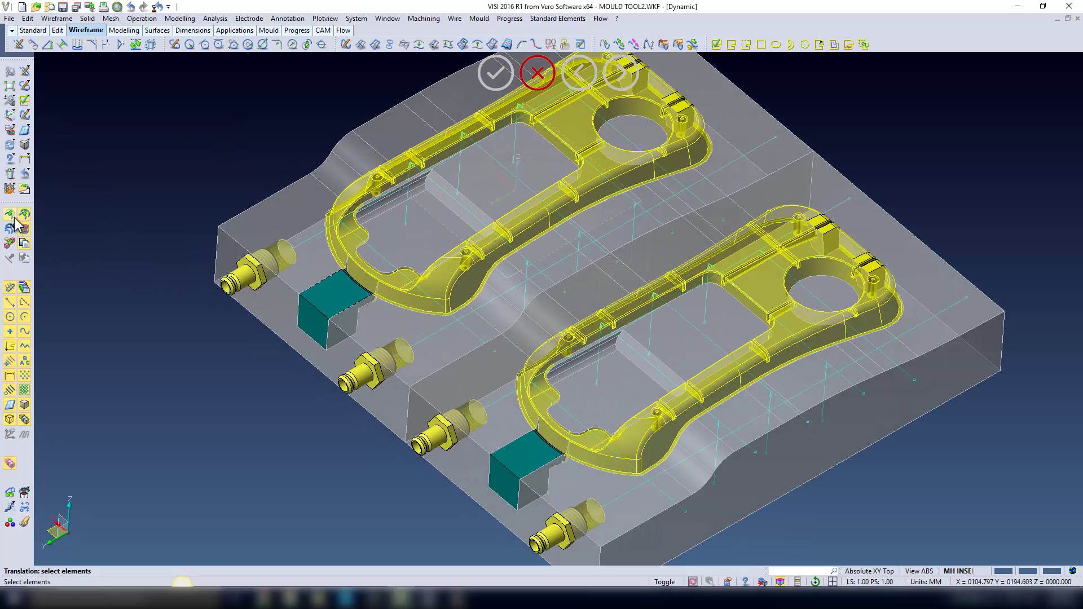
pyautogui.click(303, 244)
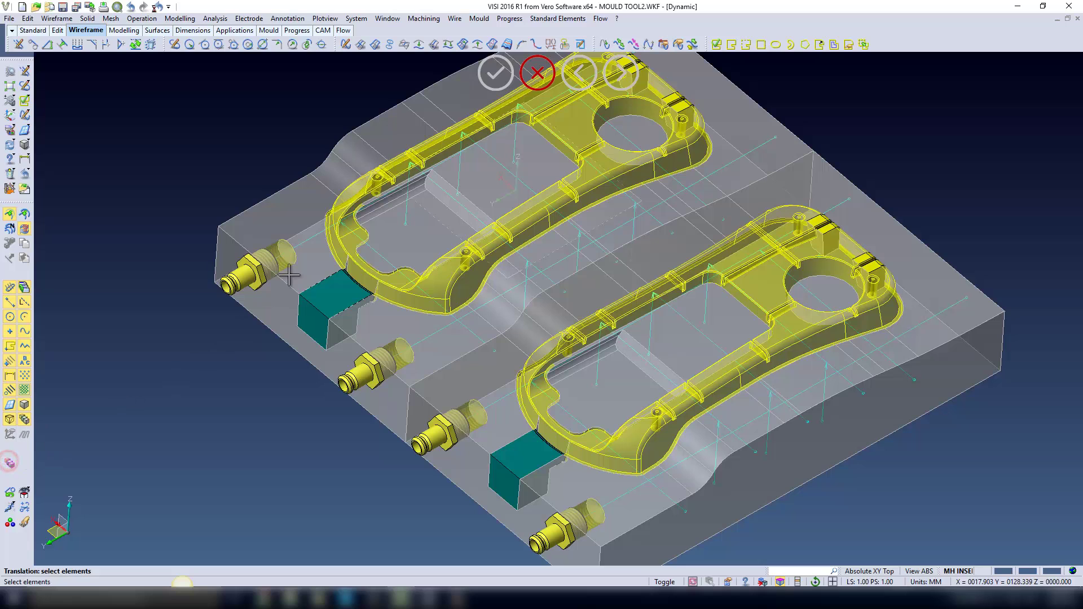
pyautogui.click(305, 241)
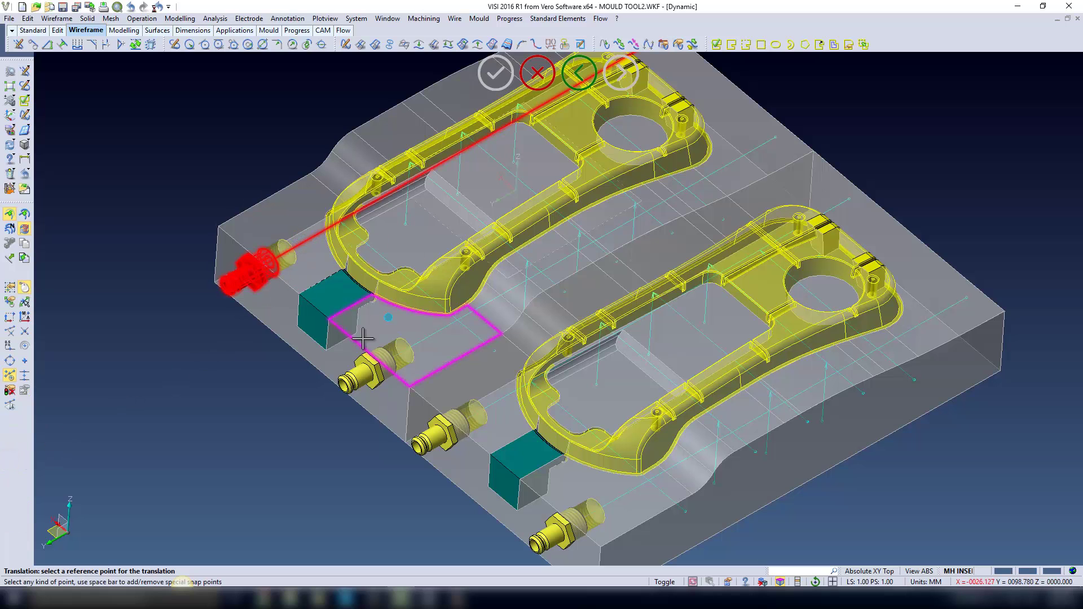
pyautogui.click(10, 258)
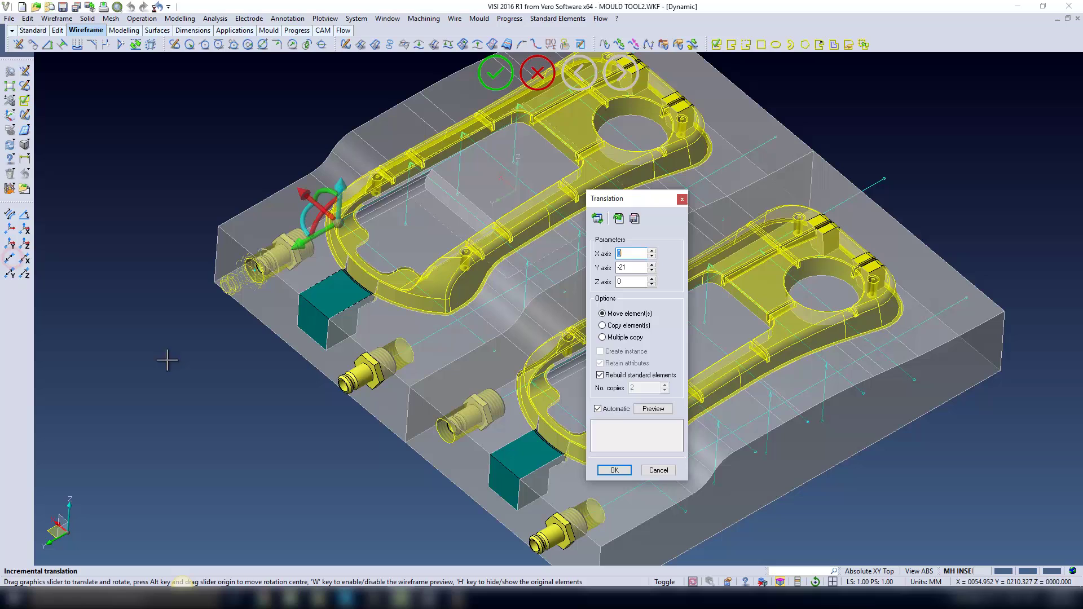
pyautogui.doubleClick(628, 271)
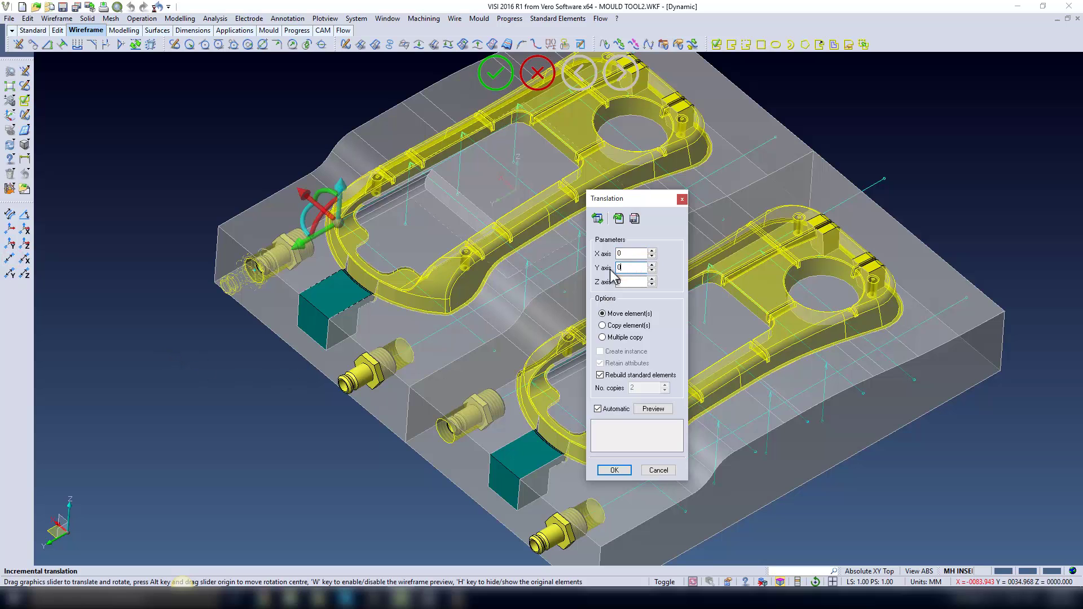
pyautogui.write('0')
pyautogui.press('Tab')
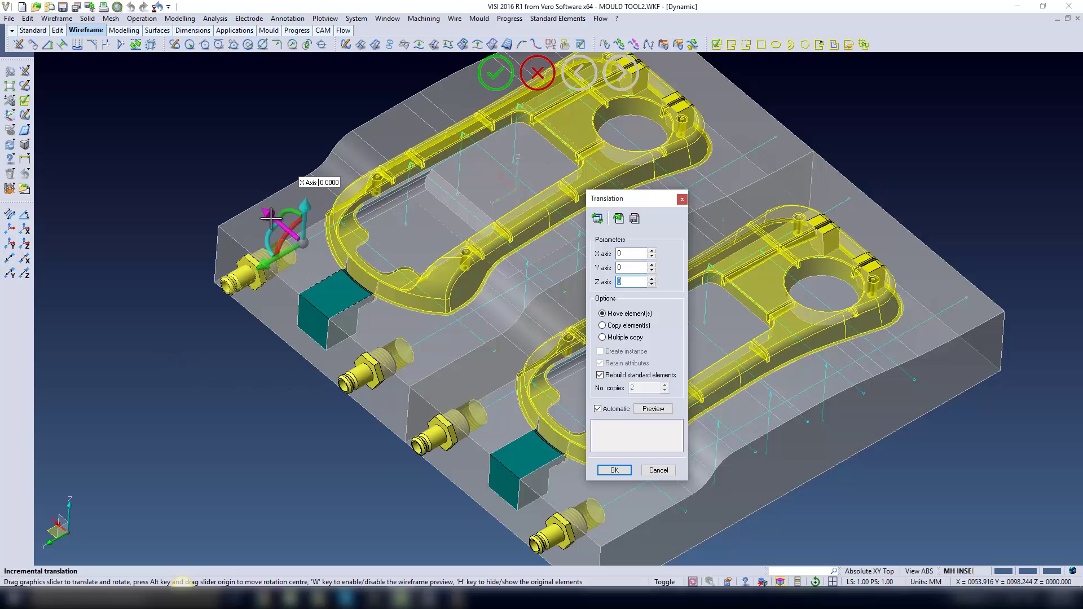
pyautogui.moveTo(269, 213); pyautogui.dragTo(277, 224)
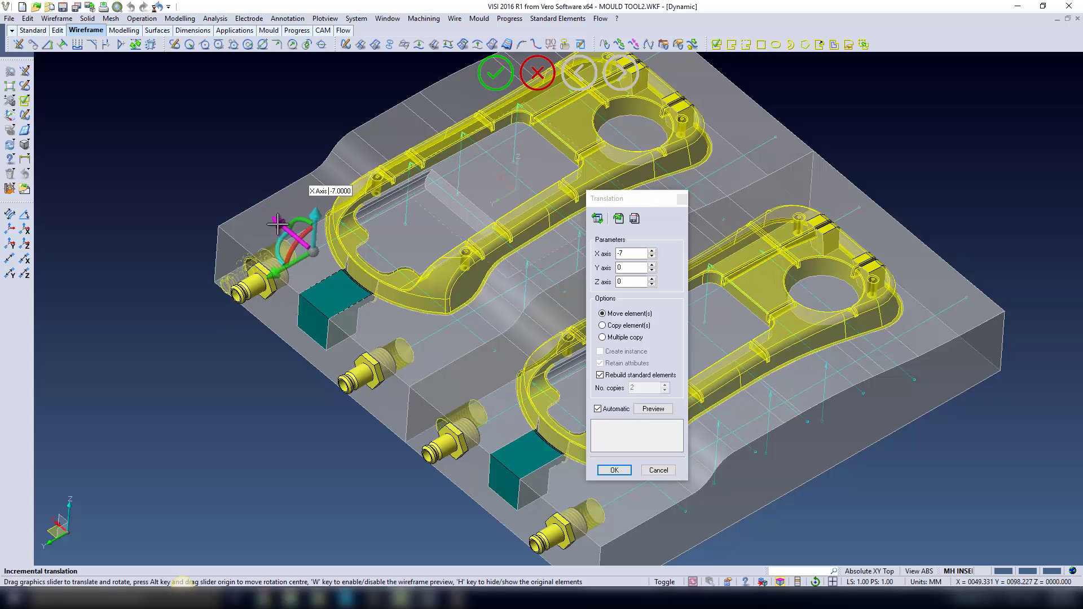
pyautogui.click(614, 470)
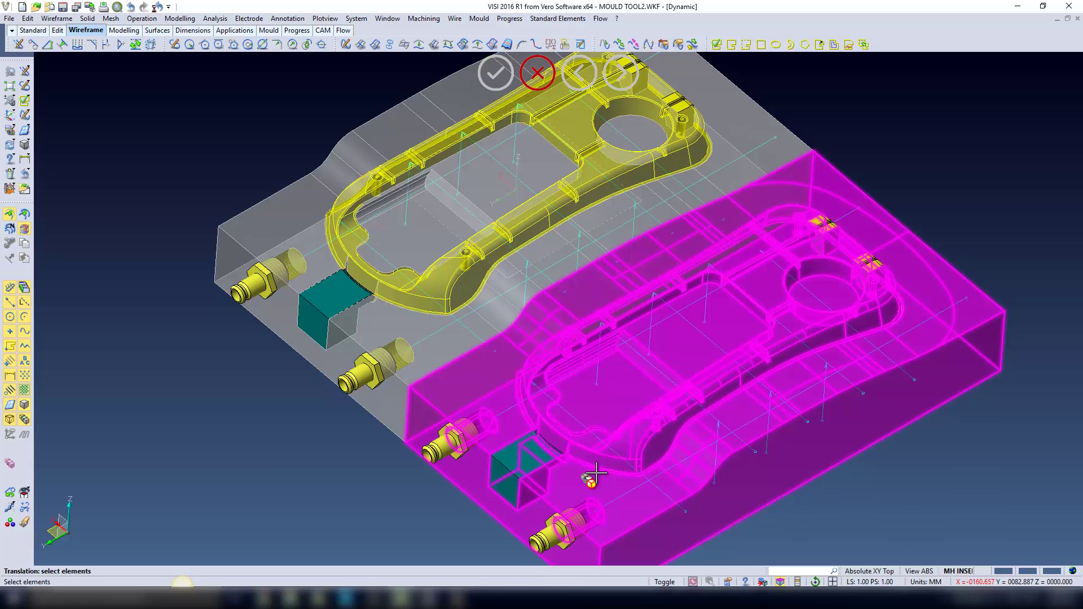
pyautogui.scroll(-2, 217, 389)
pyautogui.press('Escape')
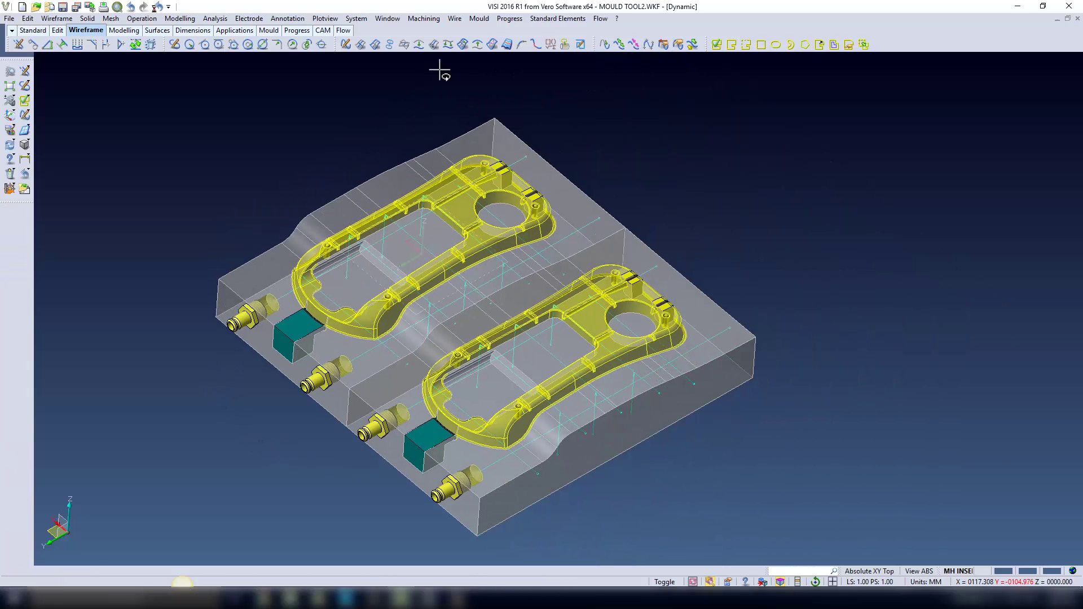
# Solidify all the Cavity Insert channels again in the cooling manager
pyautogui.click(479, 18)
pyautogui.click(501, 79)
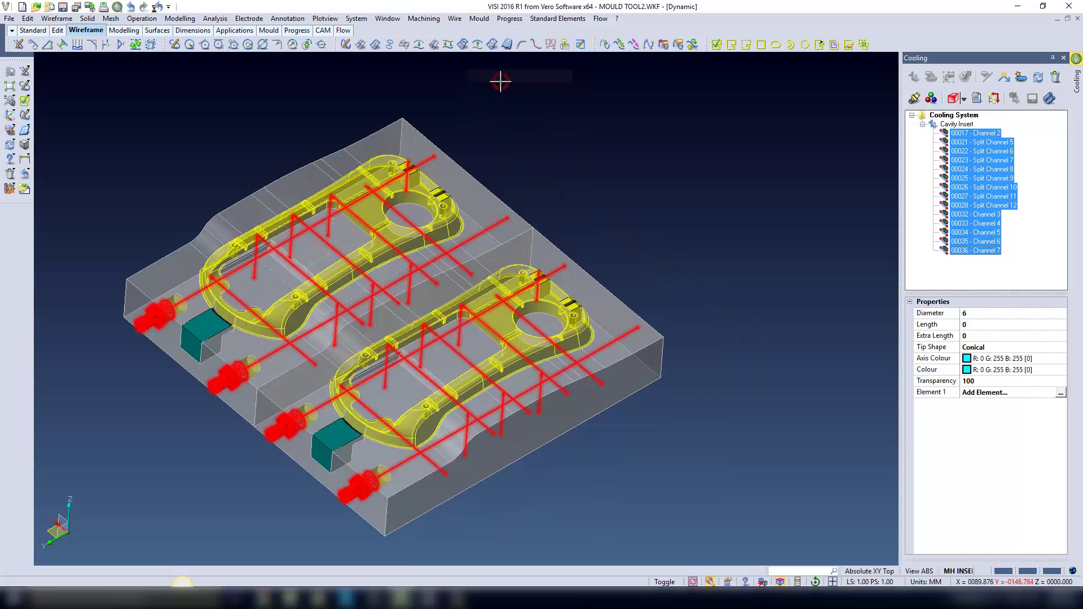
pyautogui.rightClick(976, 176)
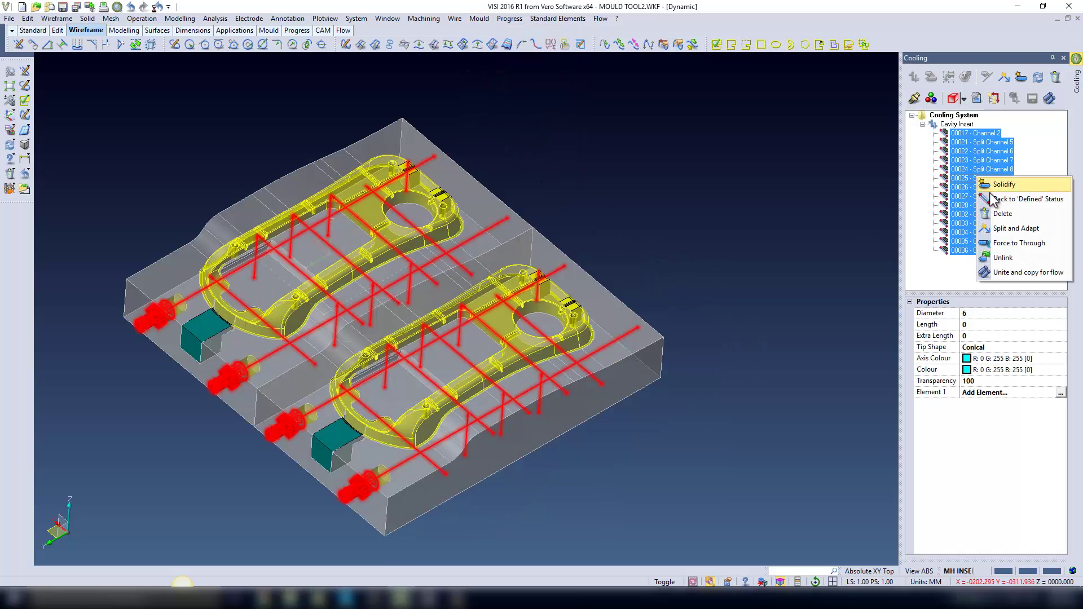
pyautogui.click(997, 183)
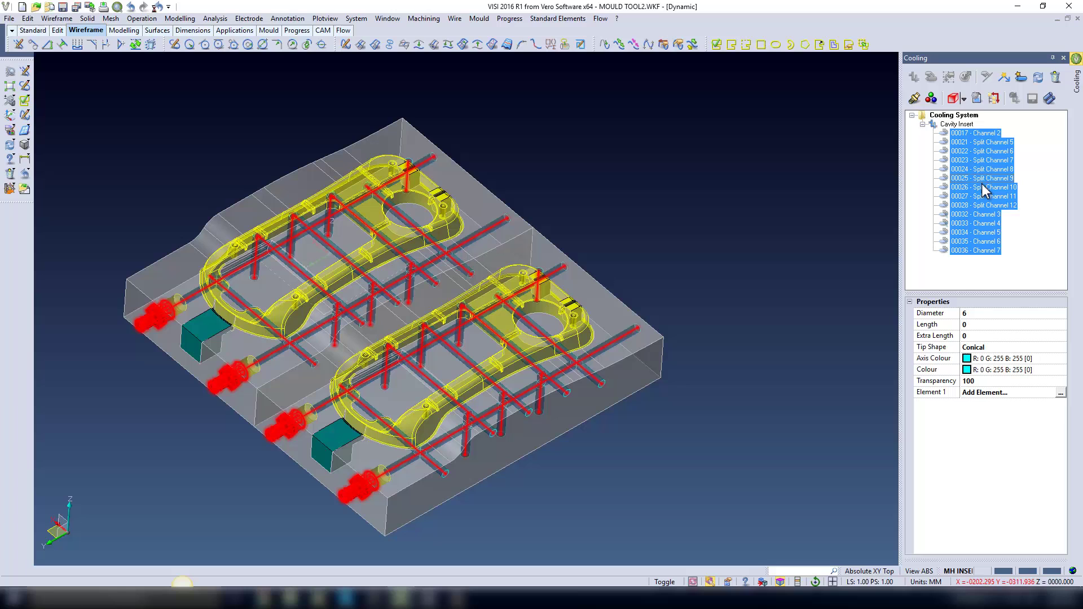
pyautogui.click(1069, 58)
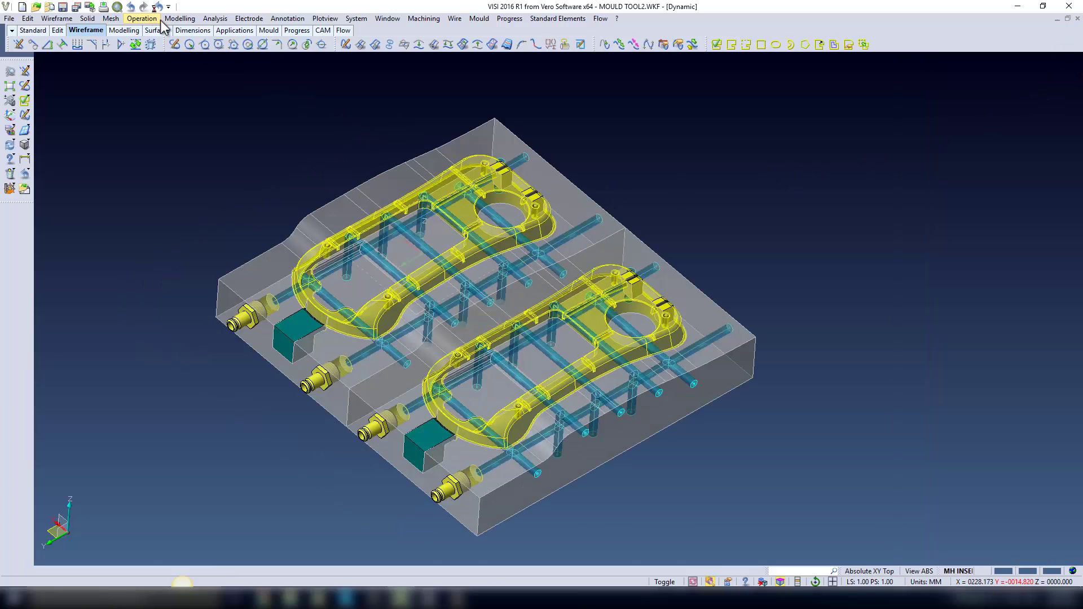
# Open the solids group manager and highlight each CAVITY INSERT WITH WATER instance in turn
pyautogui.click(178, 18)
pyautogui.click(210, 332)
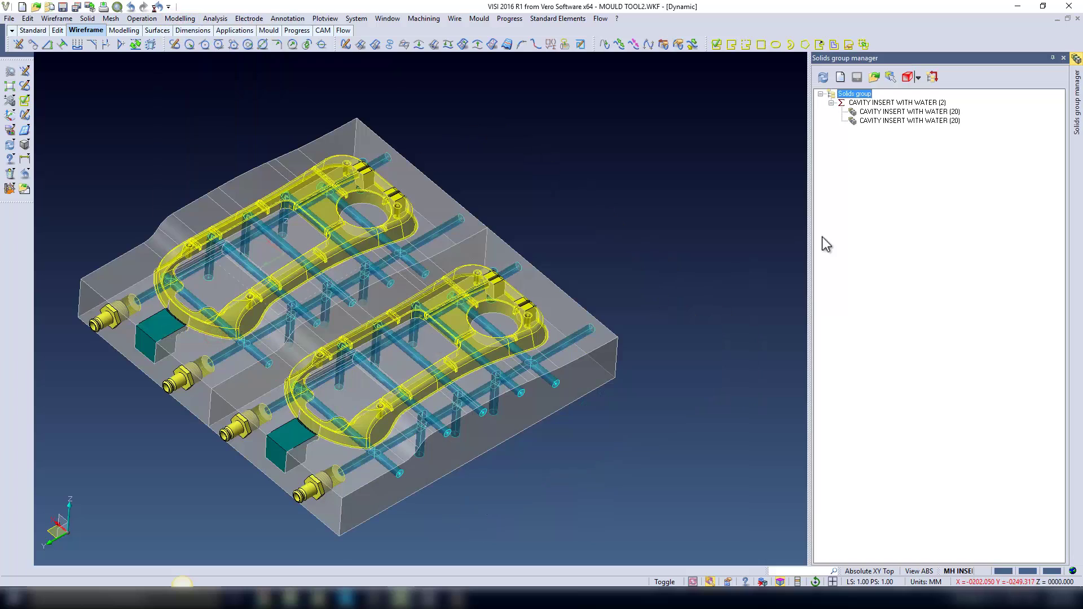
pyautogui.click(902, 111)
pyautogui.click(902, 121)
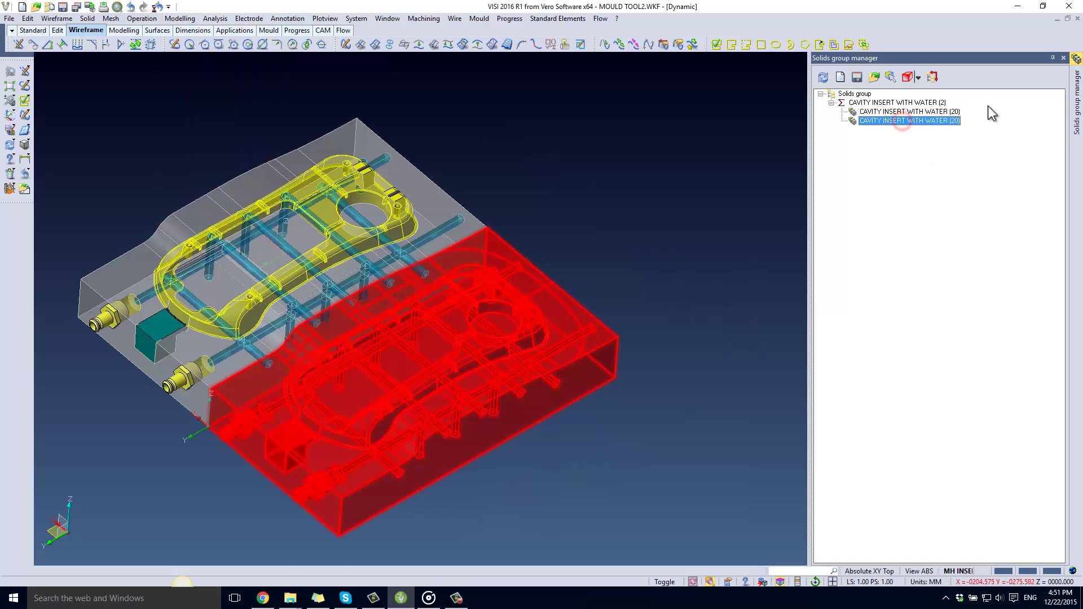